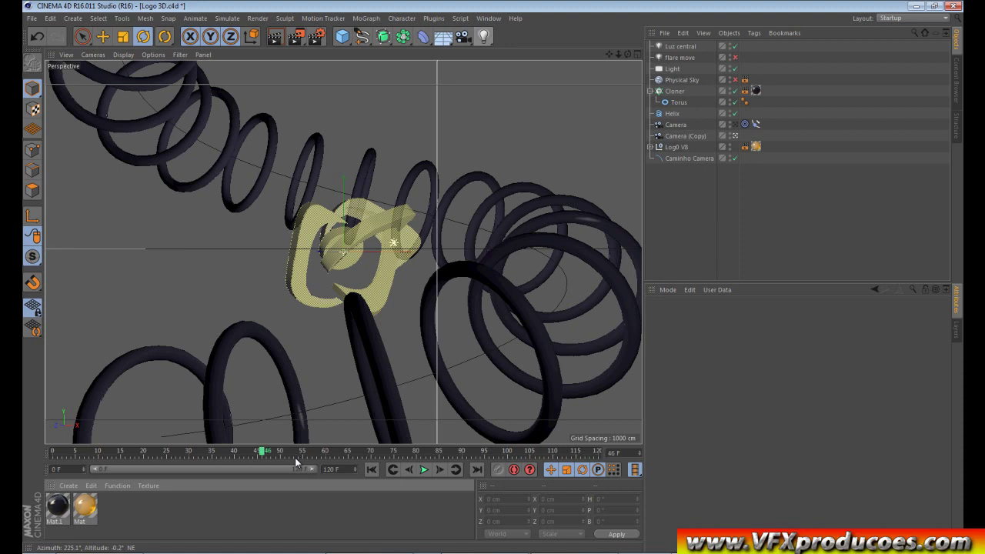
# Scrub the Cinema 4D timeline back to frame 47, then watch the Logo 3D.flv render in VLC
pyautogui.moveTo(264, 453)
pyautogui.mouseDown()
pyautogui.moveTo(69, 462)
pyautogui.moveTo(288, 430)
pyautogui.moveTo(134, 445)
pyautogui.moveTo(381, 401)
pyautogui.mouseUp()
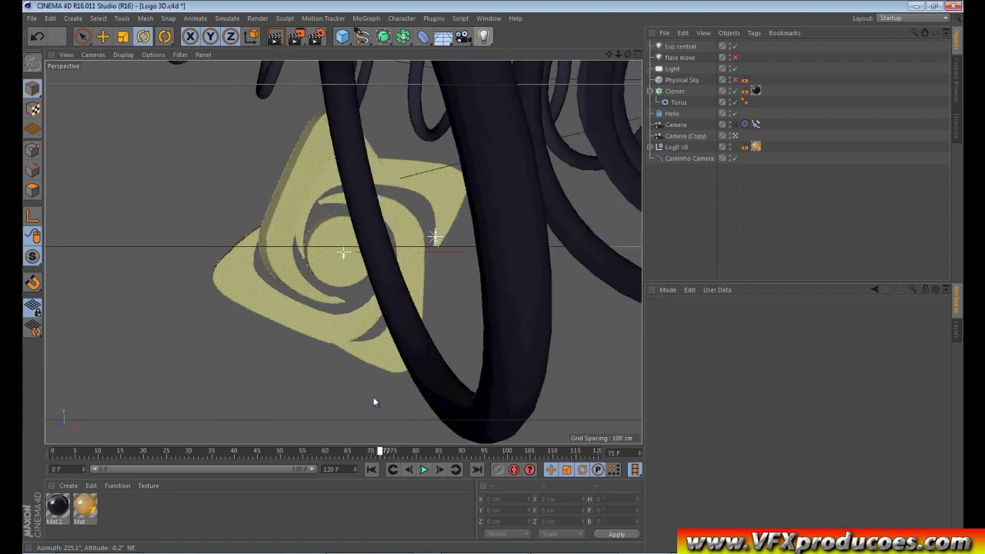
pyautogui.moveTo(381, 401); pyautogui.dragTo(265, 415)
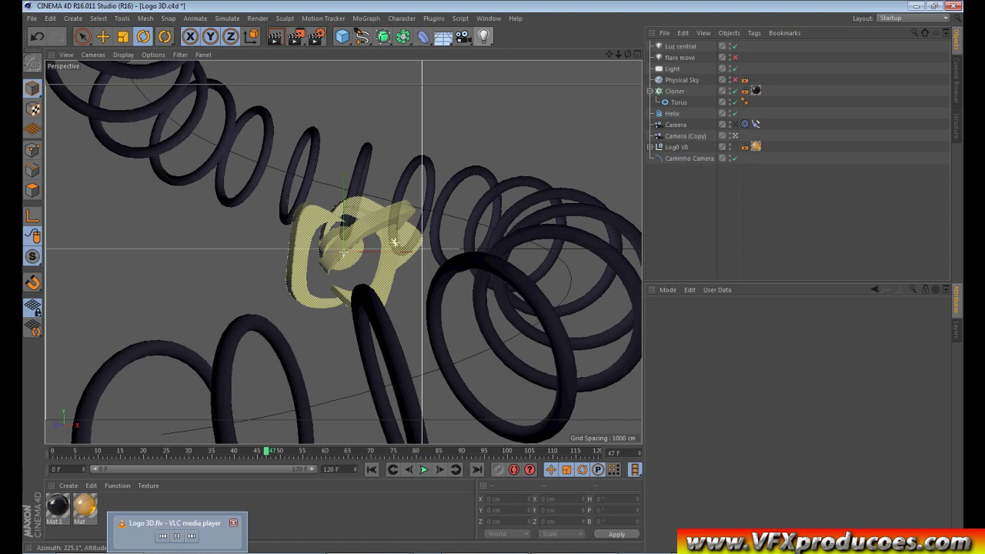
pyautogui.click(177, 531)
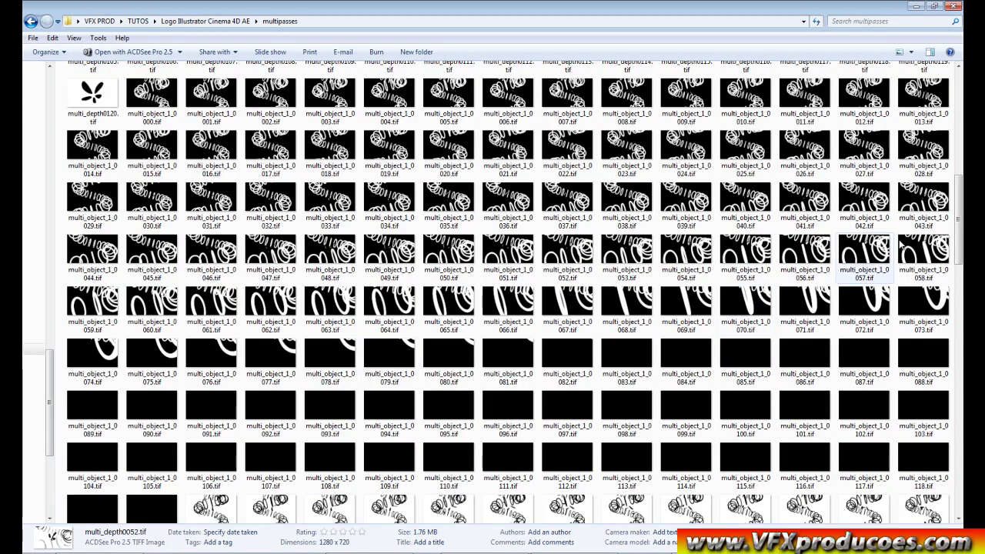
# Scroll through the multi_depth and multi_object_1 frame thumbnails in the multipasses folder
pyautogui.moveTo(956, 218)
pyautogui.mouseDown()
pyautogui.moveTo(958, 264)
pyautogui.moveTo(960, 210)
pyautogui.mouseUp()
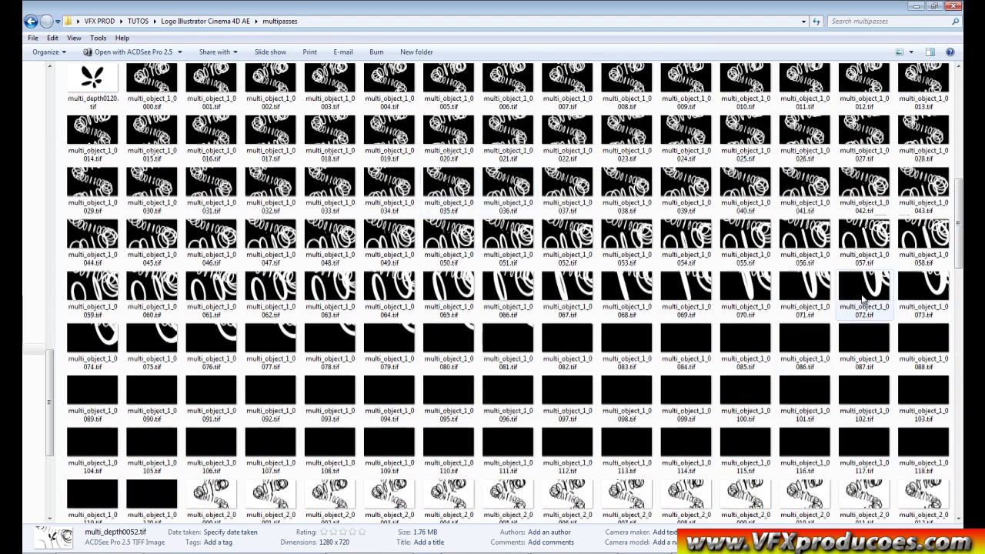
pyautogui.scroll(3, 951, 193)
pyautogui.scroll(3, 951, 192)
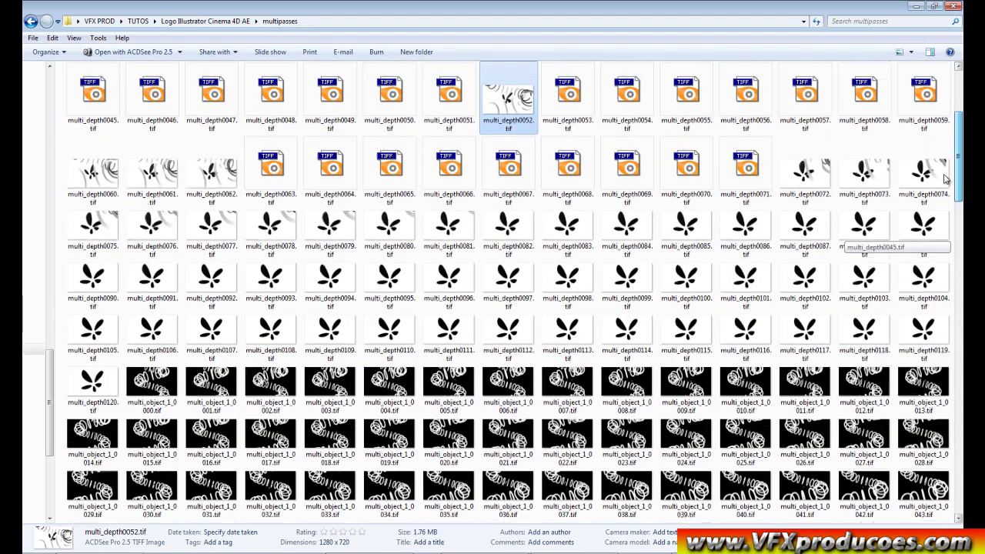
pyautogui.scroll(-4, 950, 223)
pyautogui.scroll(-4, 947, 266)
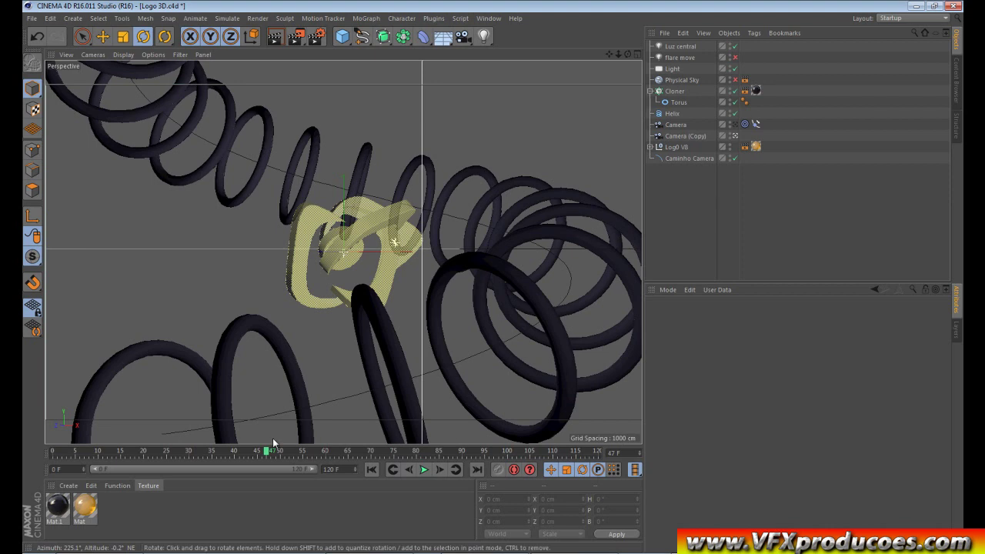
# Preview the animation to frame 48, then select the multipasses and render folders in Explorer
pyautogui.moveTo(266, 452)
pyautogui.mouseDown()
pyautogui.moveTo(224, 452)
pyautogui.moveTo(244, 453)
pyautogui.mouseUp()
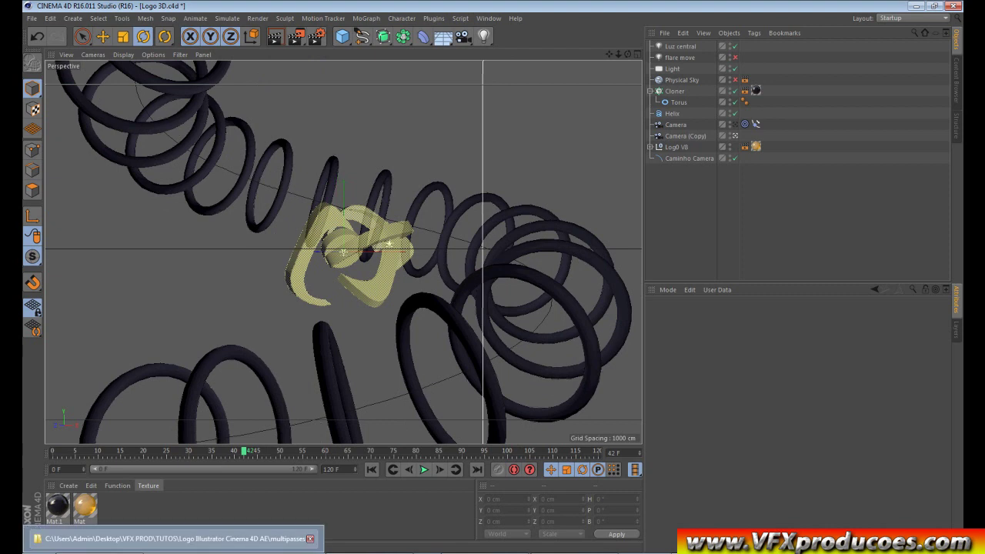
pyautogui.click(170, 539)
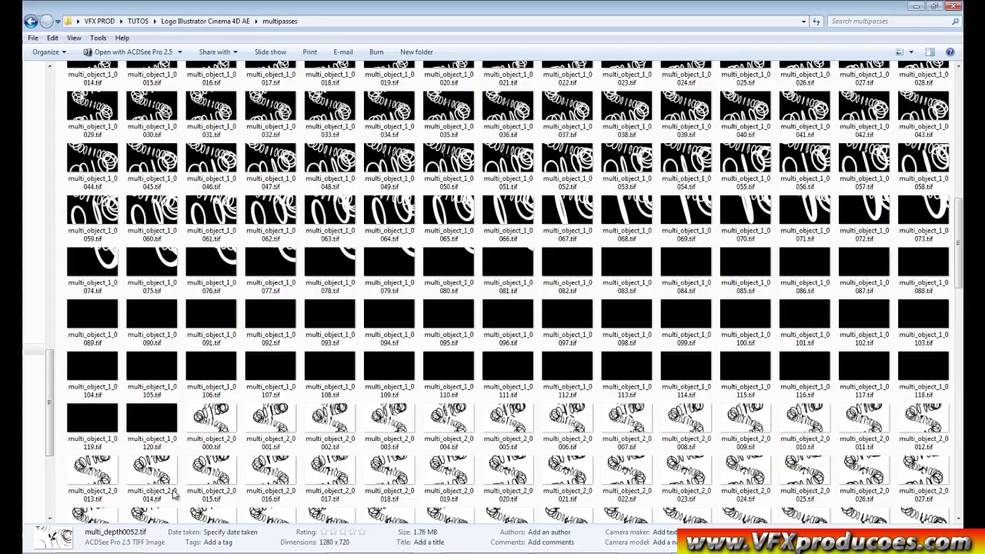
pyautogui.click(30, 21)
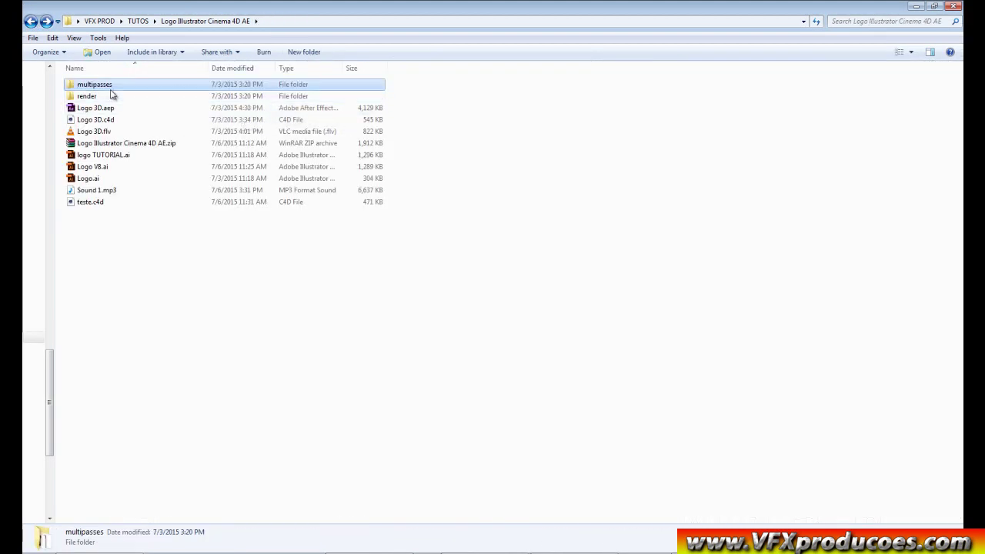
pyautogui.moveTo(416, 84); pyautogui.dragTo(127, 97)
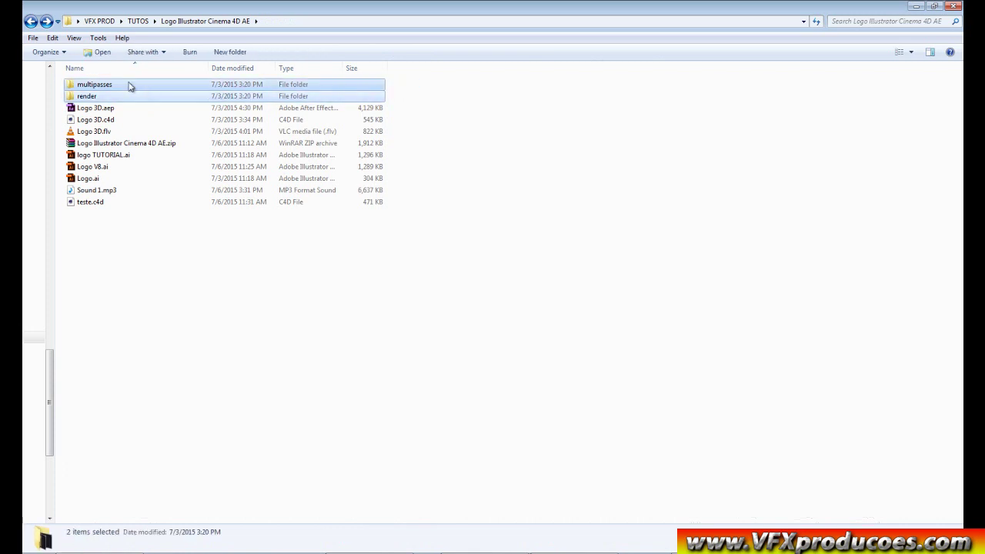
# Check the two folders' combined properties (605 files, 1.14 GB) and return to Cinema 4D
pyautogui.rightClick(95, 91)
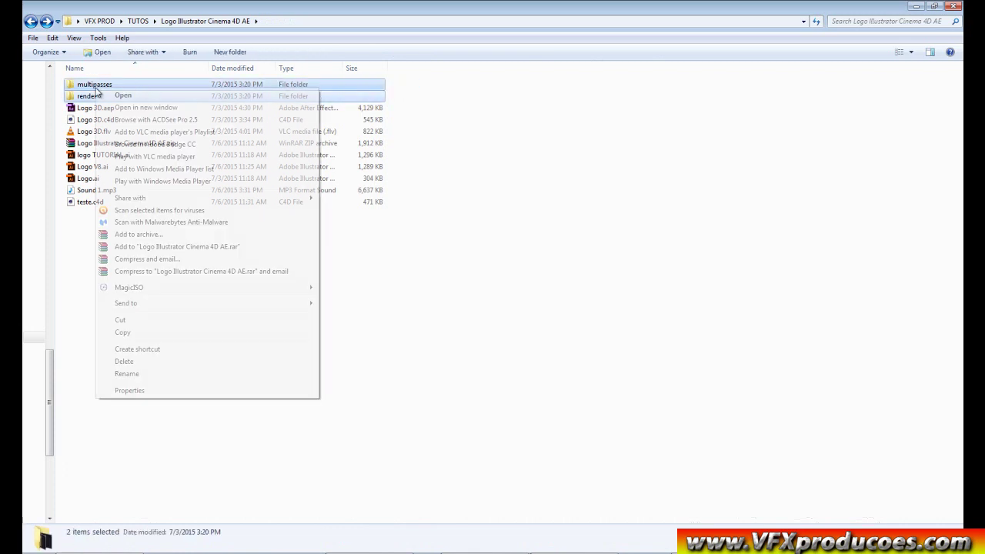
pyautogui.click(129, 390)
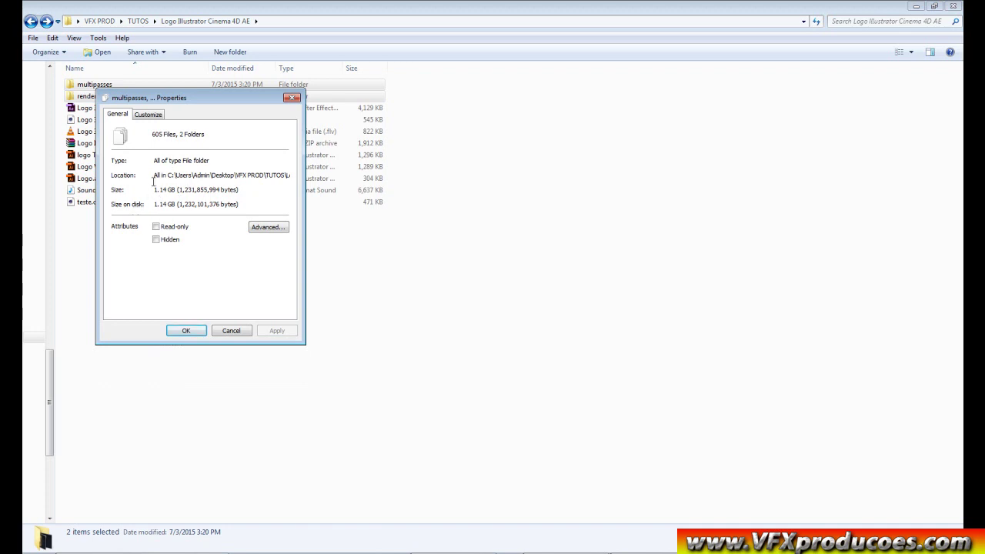
pyautogui.click(229, 333)
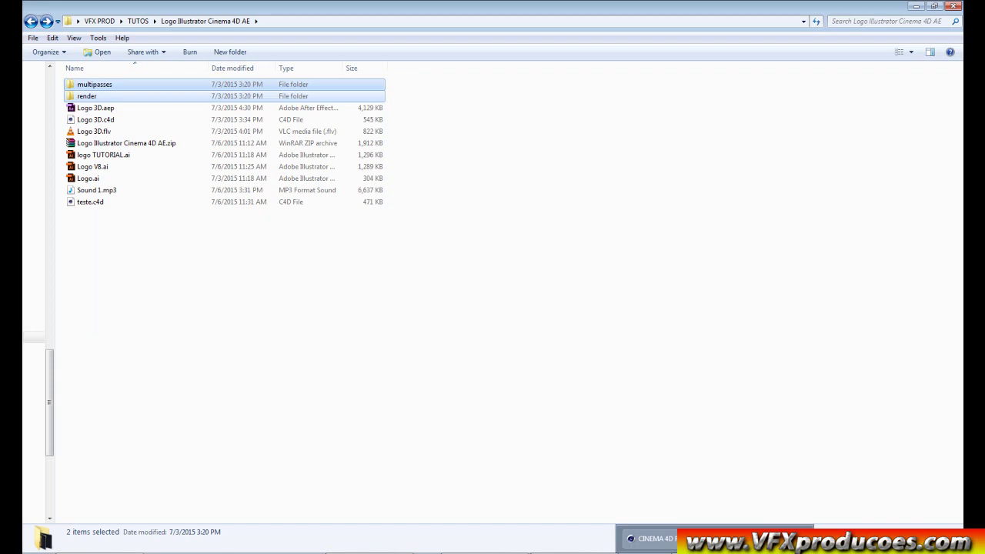
pyautogui.click(651, 538)
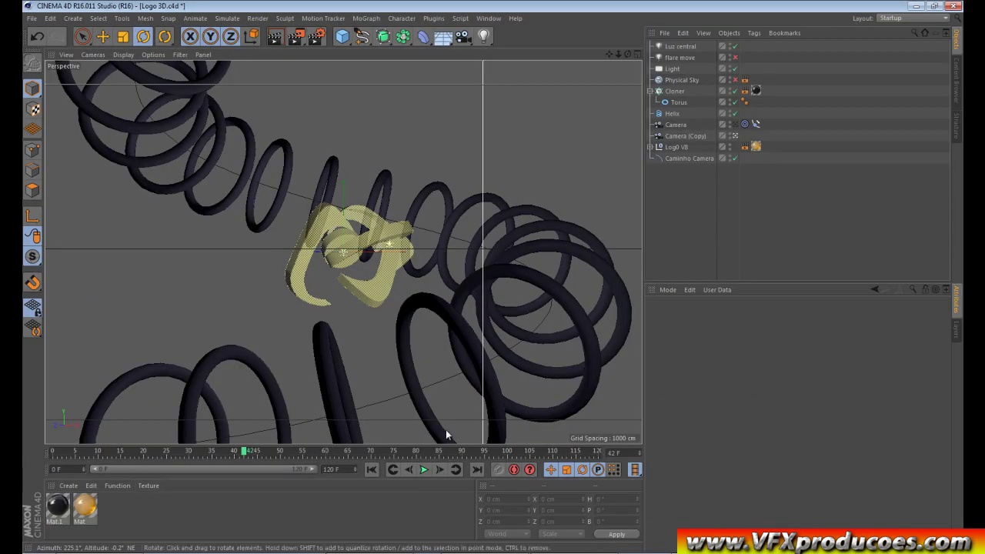
# Scrub the logo animation from frame 42 to frame 53
pyautogui.moveTo(245, 452)
pyautogui.mouseDown()
pyautogui.moveTo(293, 452)
pyautogui.moveTo(276, 453)
pyautogui.mouseUp()
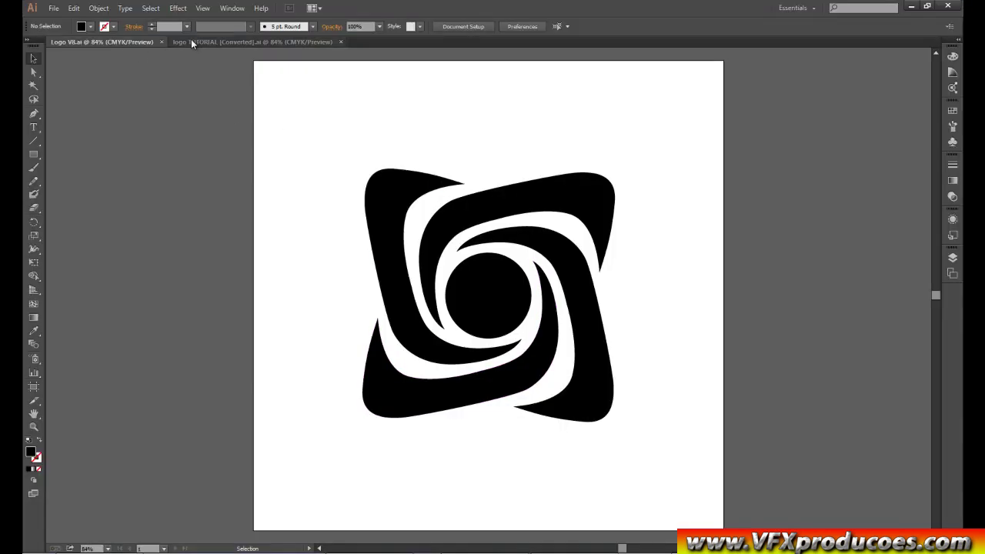
# Compare the coloured-petal logo TUTORIAL artwork with the Logo V8 swirl in Illustrator
pyautogui.click(190, 38)
pyautogui.click(136, 39)
pyautogui.click(192, 40)
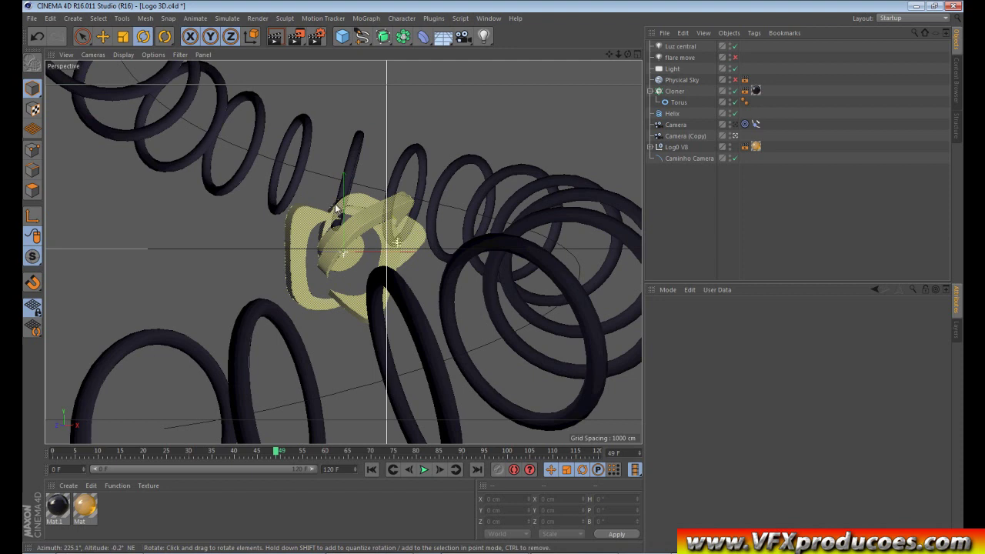
# Expand Log0 V8 in the Object Manager to reveal its five Extrude children
pyautogui.click(650, 146)
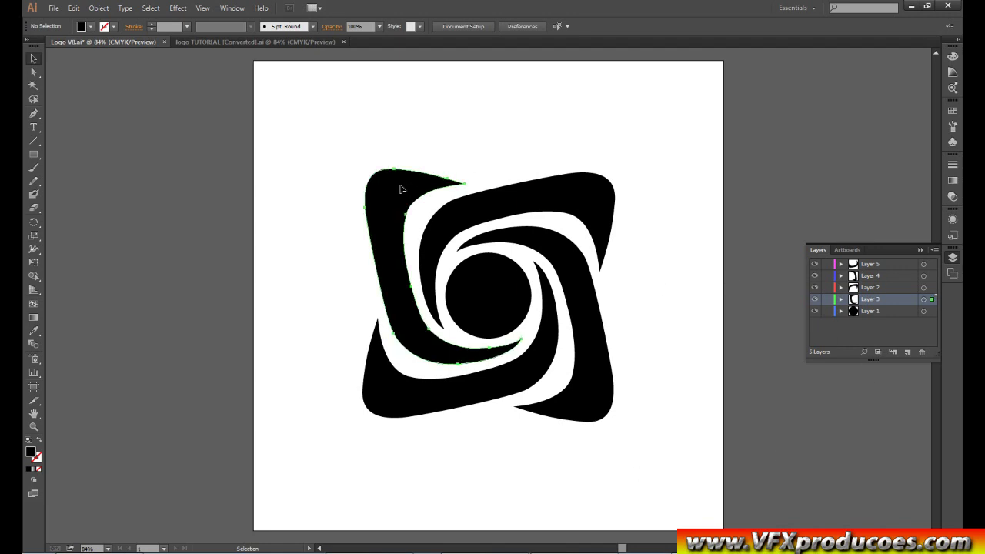
# Select the upper-right, lower-right and lower-left swirl pieces of Logo V8
pyautogui.click(582, 198)
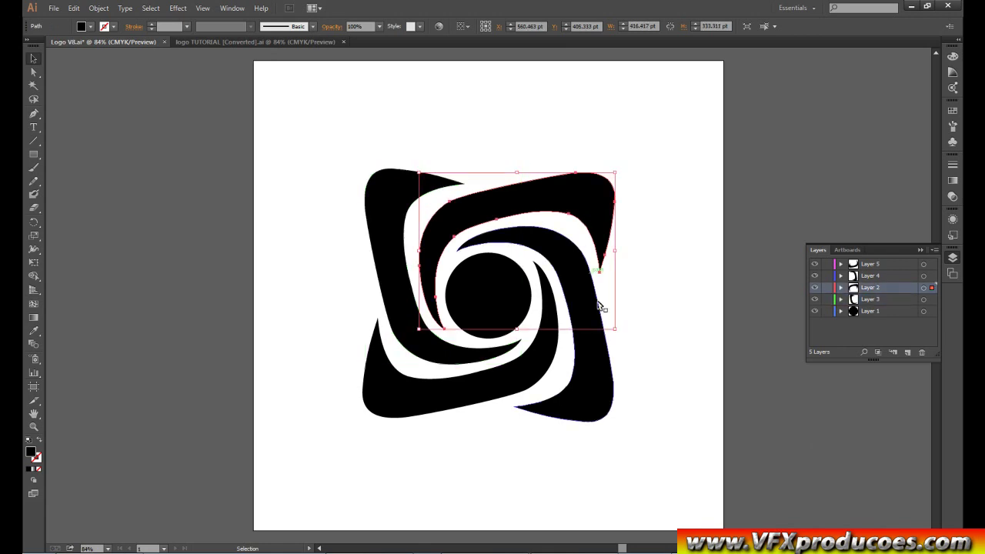
pyautogui.click(604, 371)
pyautogui.click(545, 368)
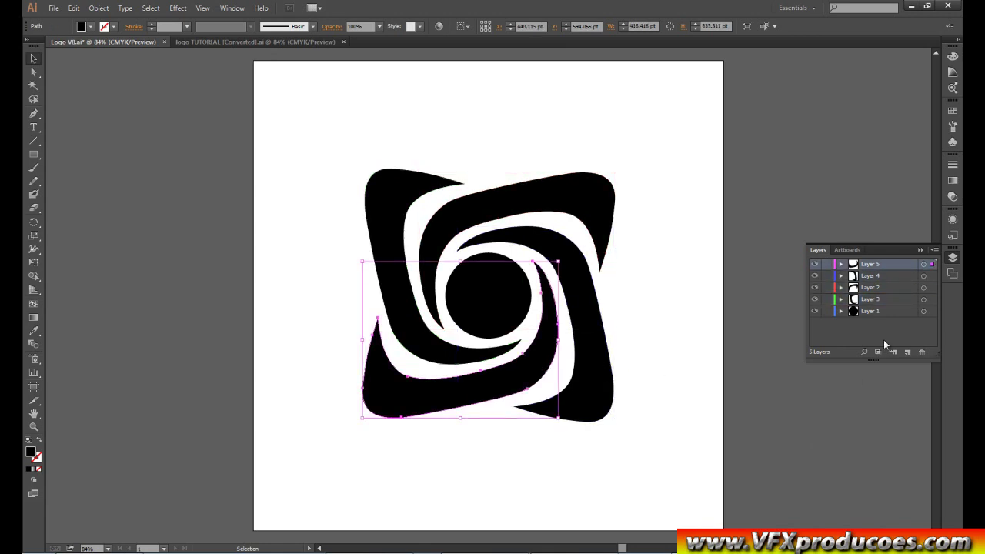
# Toggle each swirl layer and the central circle off and on, leaving all visible, then view logo TUTORIAL
pyautogui.click(815, 264)
pyautogui.click(815, 264)
pyautogui.click(815, 287)
pyautogui.click(815, 287)
pyautogui.click(815, 287)
pyautogui.click(815, 287)
pyautogui.click(815, 298)
pyautogui.click(815, 299)
pyautogui.click(815, 311)
pyautogui.click(815, 310)
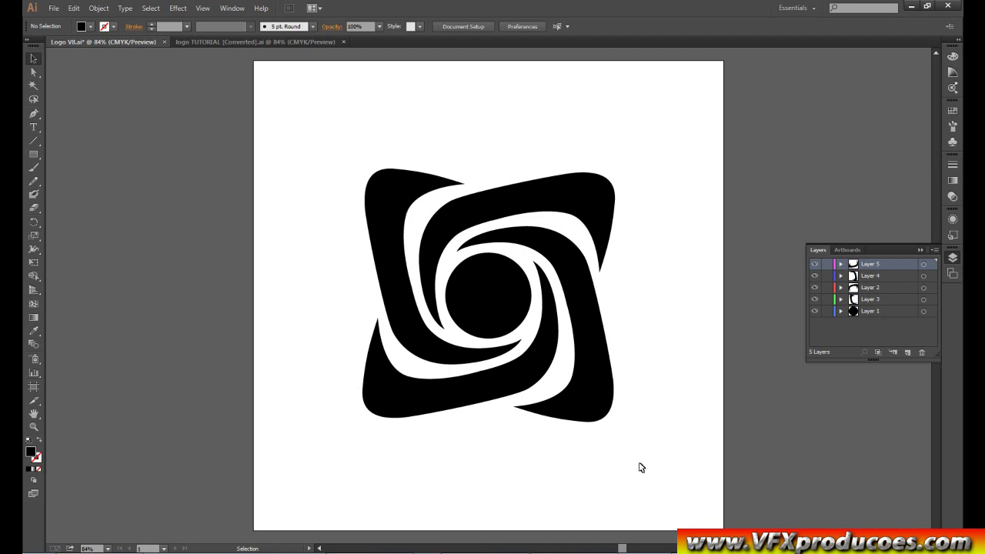
pyautogui.click(212, 42)
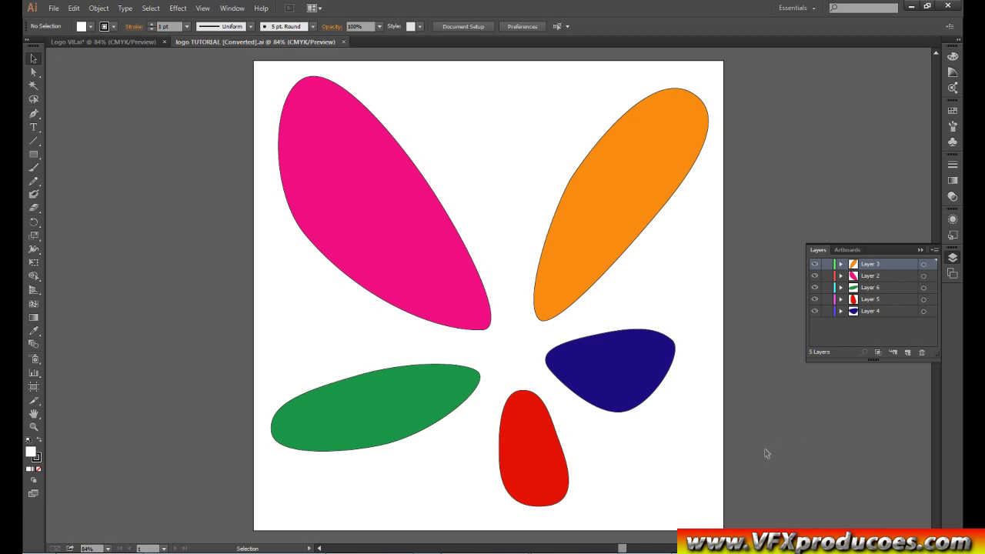
# Open the File menu over the logo TUTORIAL five-petal document
pyautogui.click(52, 8)
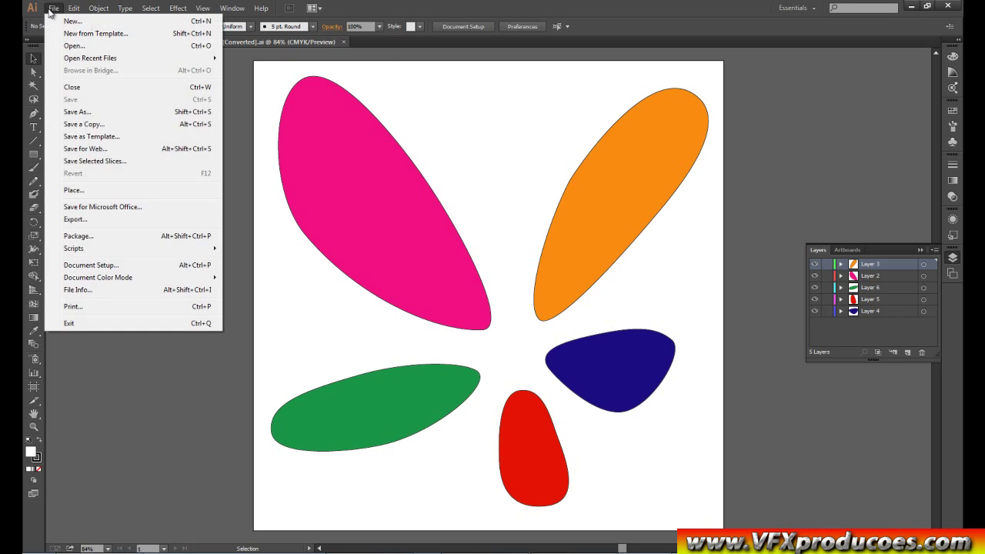
# Start saving a copy of the petal document in Adobe Illustrator format
pyautogui.click(90, 114)
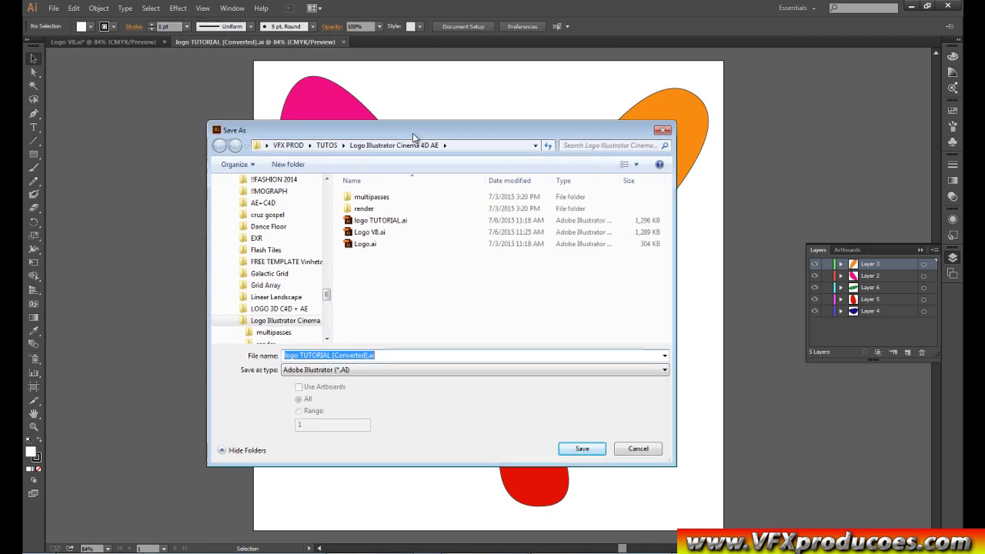
pyautogui.moveTo(258, 23); pyautogui.dragTo(401, 117)
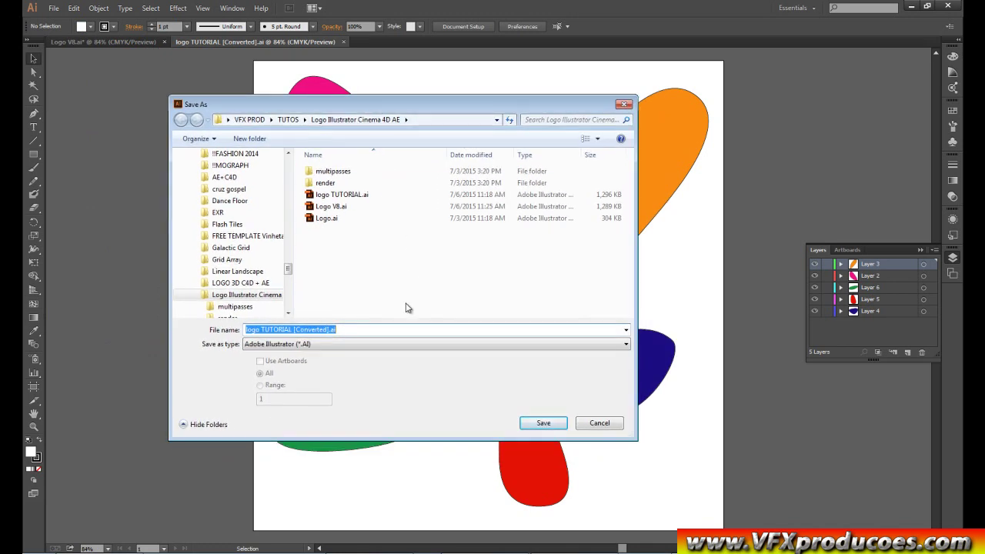
pyautogui.click(320, 351)
pyautogui.click(479, 425)
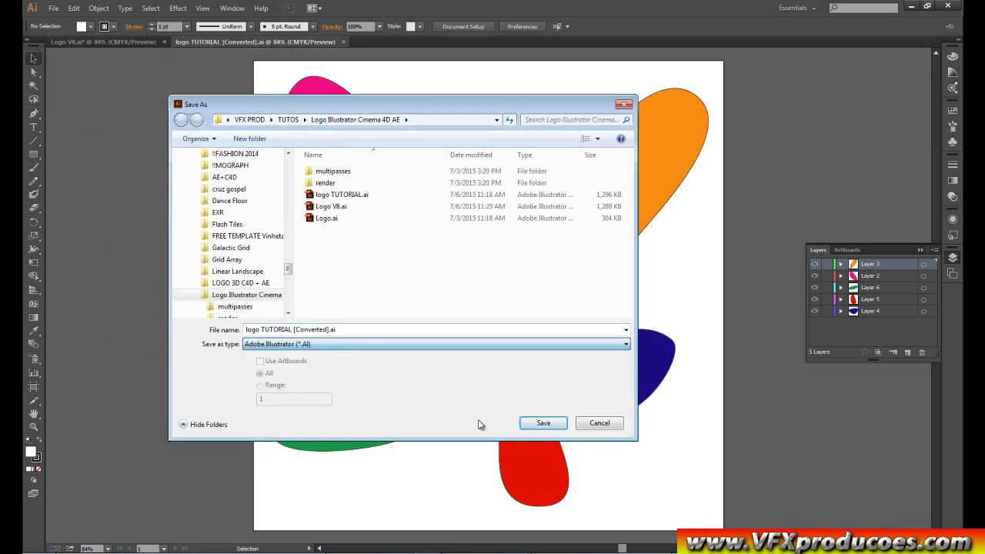
pyautogui.click(544, 424)
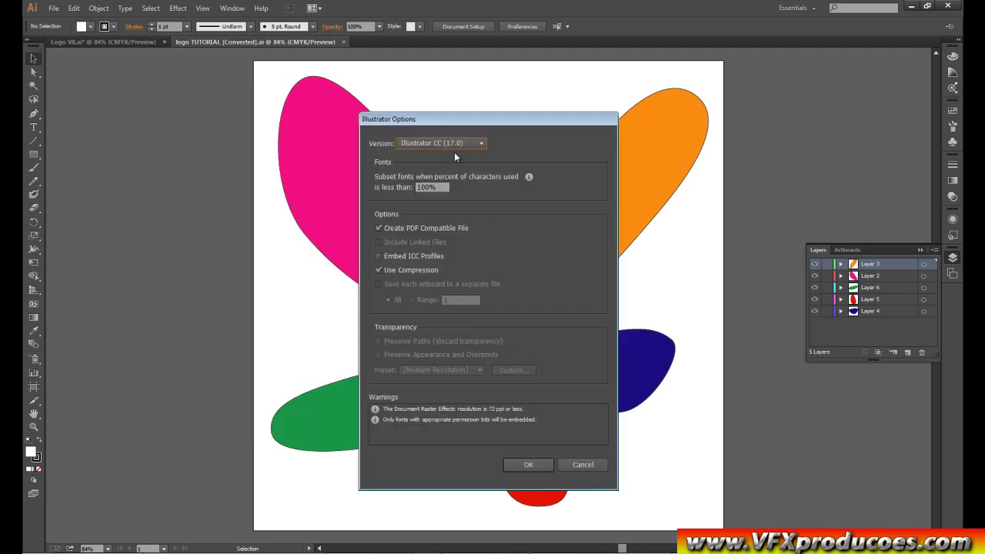
# Choose Illustrator 8 compatibility in the save options, then cancel the save
pyautogui.click(445, 144)
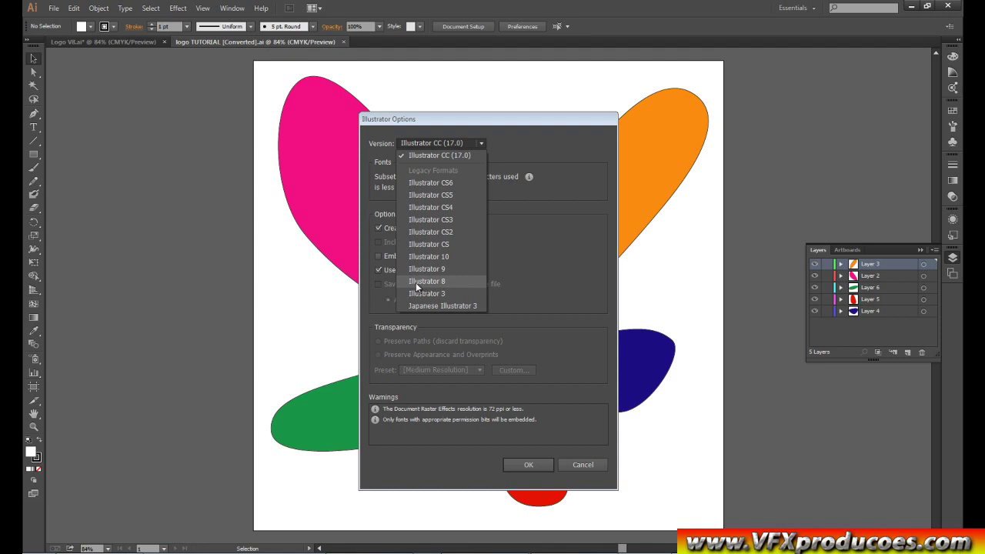
pyautogui.click(436, 281)
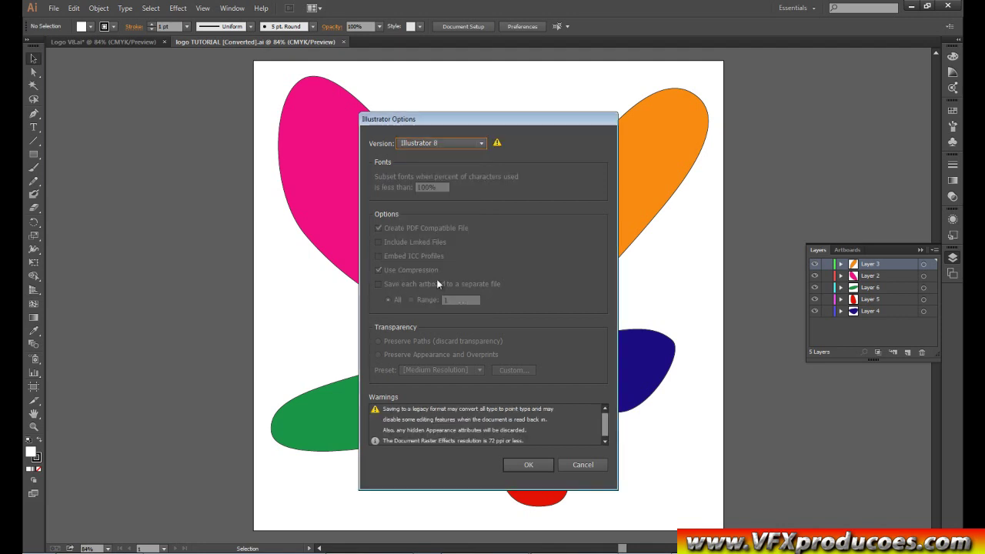
pyautogui.click(465, 142)
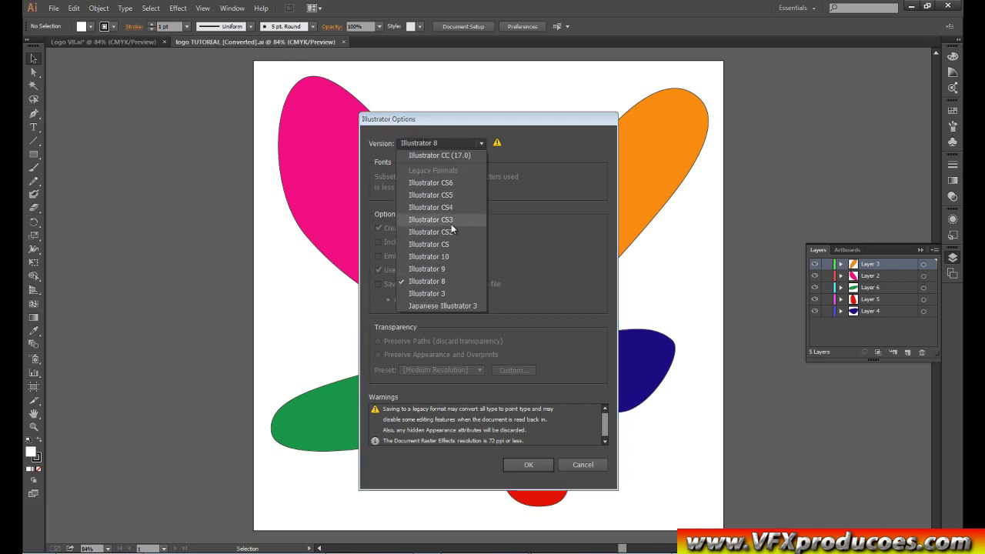
pyautogui.click(446, 278)
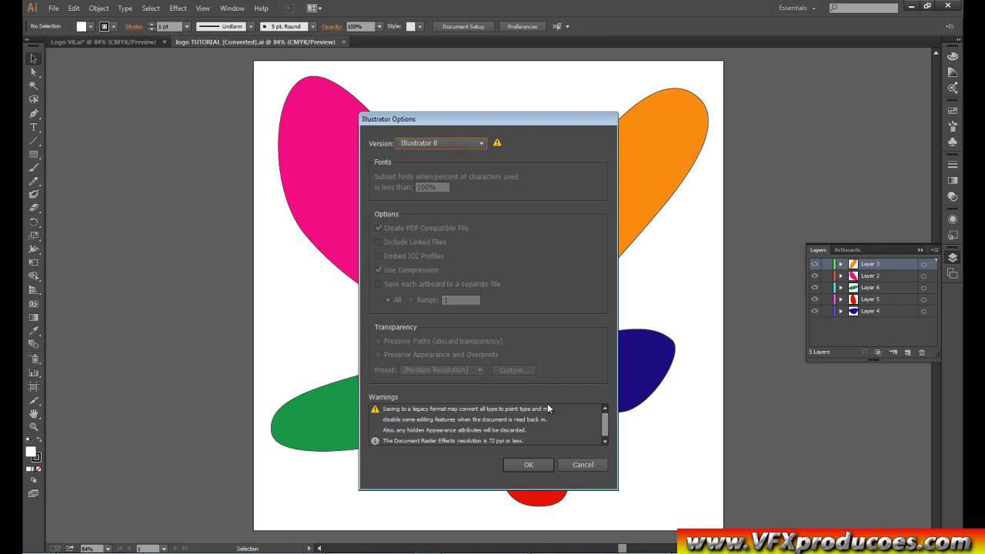
pyautogui.click(588, 465)
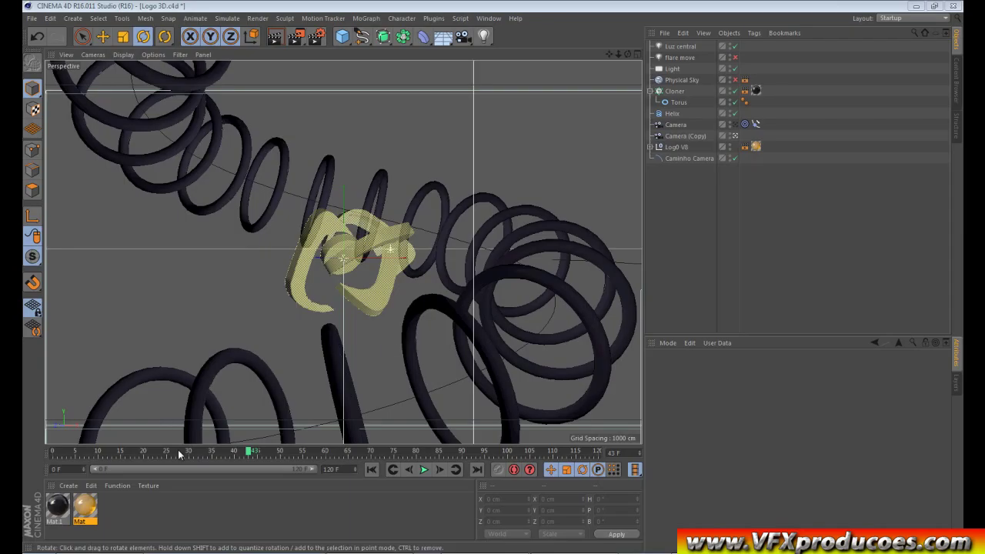
# Set the animation to frame 31 and maximize the Top view from the four-view layout
pyautogui.moveTo(249, 451)
pyautogui.mouseDown()
pyautogui.moveTo(54, 452)
pyautogui.moveTo(550, 431)
pyautogui.moveTo(140, 420)
pyautogui.mouseUp()
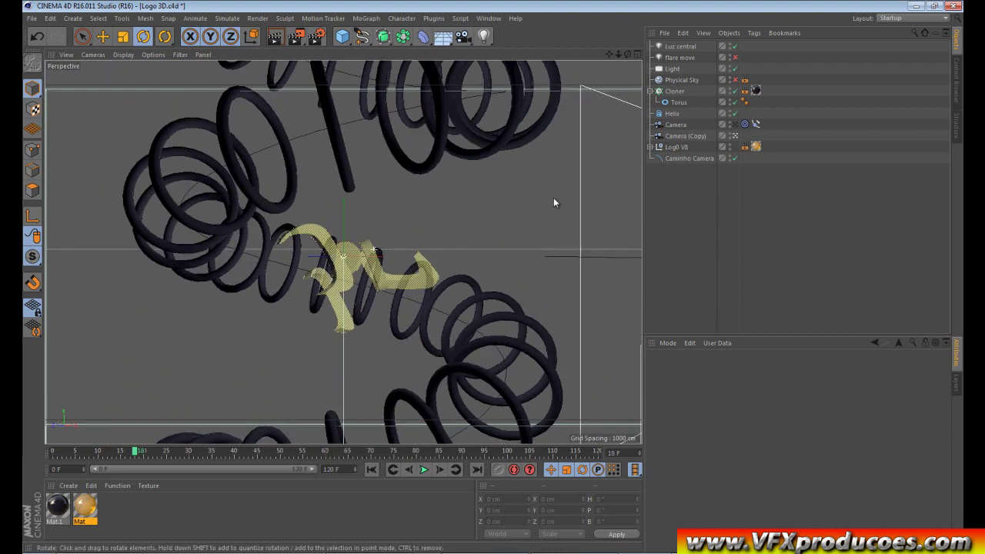
pyautogui.click(638, 54)
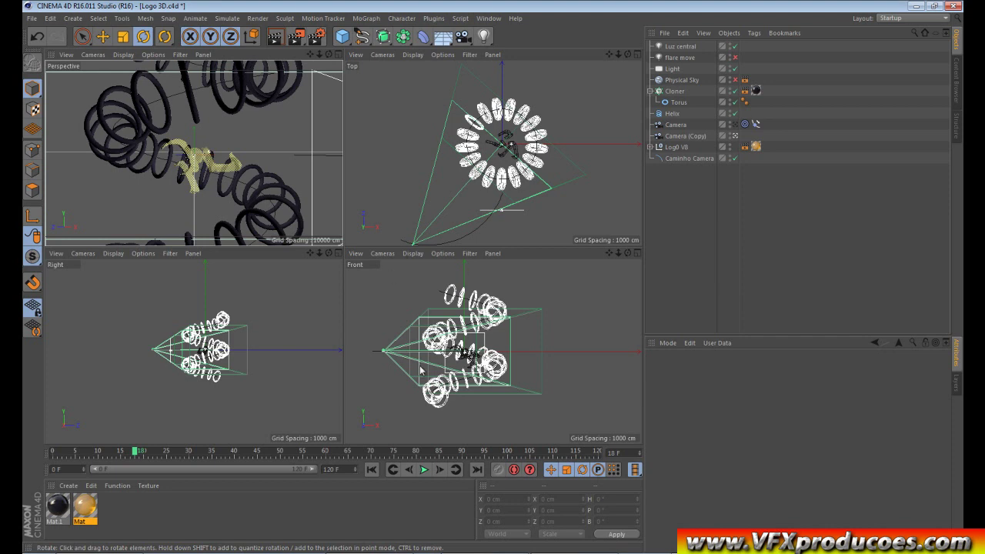
pyautogui.moveTo(135, 454); pyautogui.dragTo(102, 453)
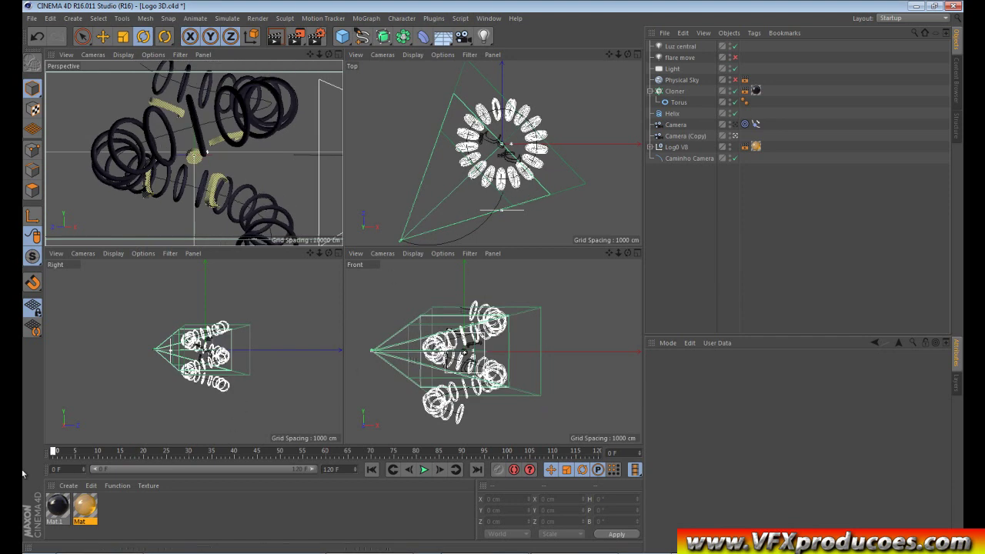
pyautogui.click(192, 452)
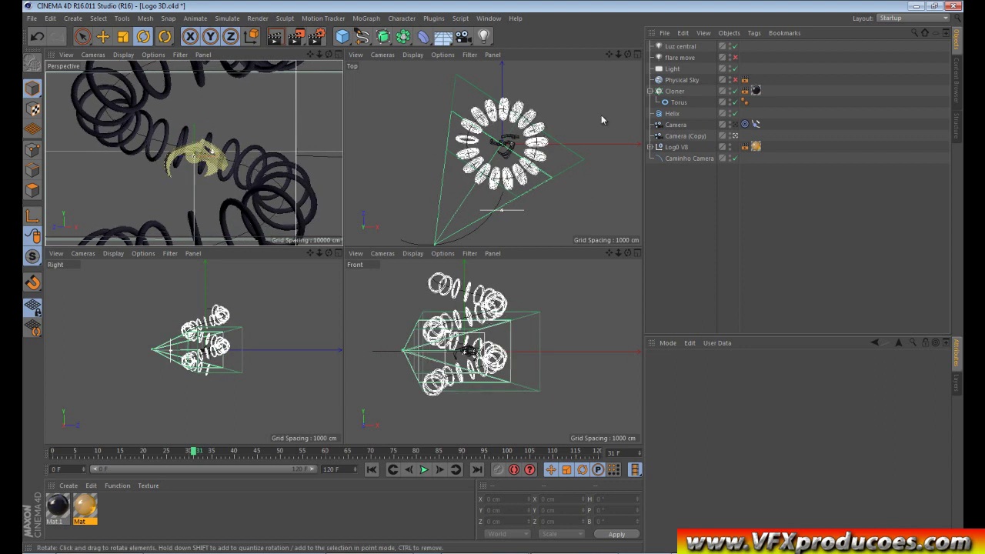
pyautogui.click(636, 55)
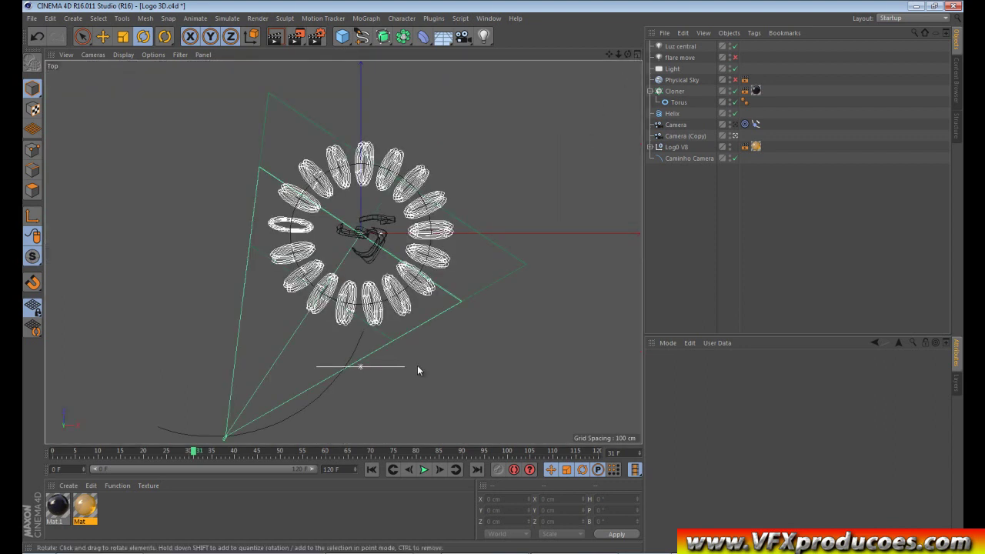
# Show the Caminho Camera arc's coordinates and rewind the animation to frame 0
pyautogui.click(275, 425)
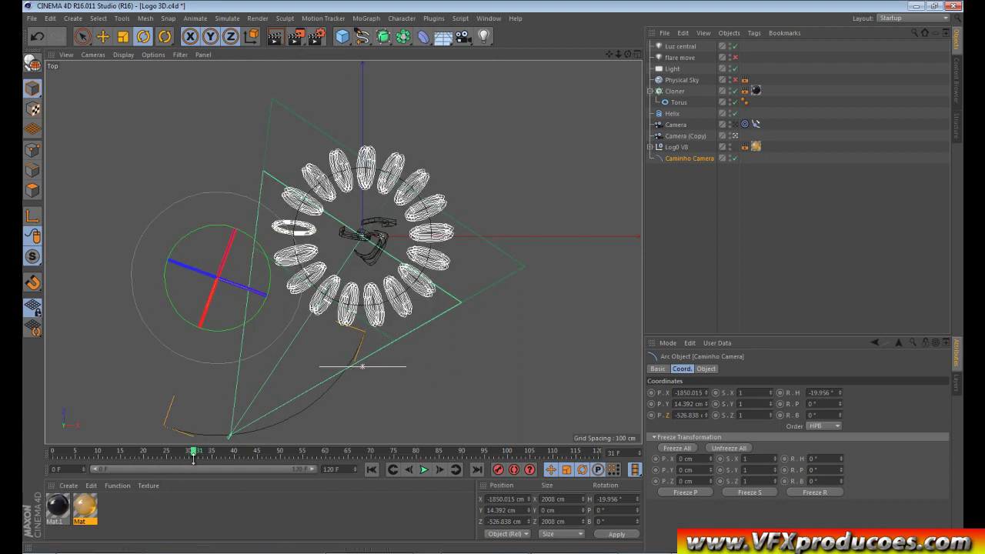
pyautogui.moveTo(197, 453)
pyautogui.mouseDown()
pyautogui.moveTo(98, 470)
pyautogui.moveTo(433, 443)
pyautogui.mouseUp()
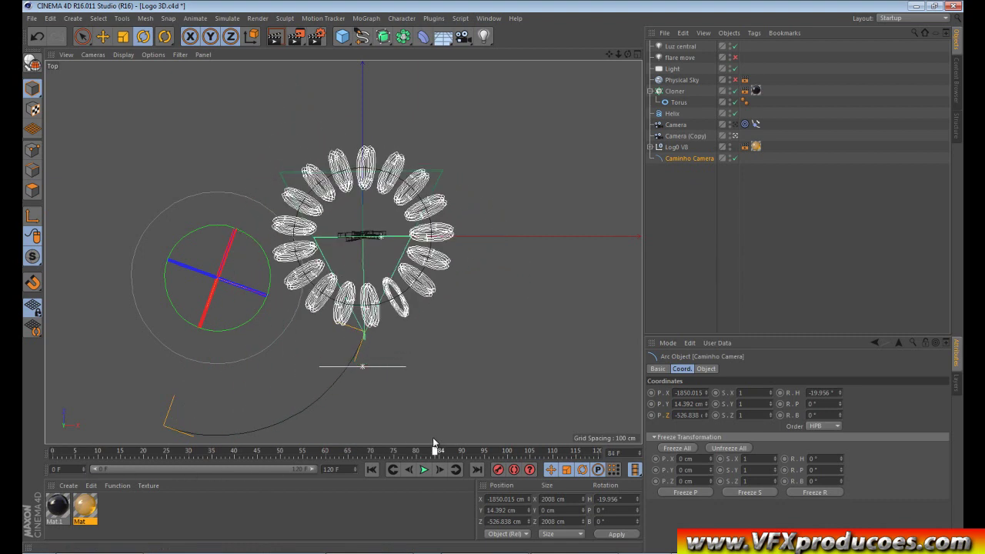
pyautogui.moveTo(433, 443); pyautogui.dragTo(52, 466)
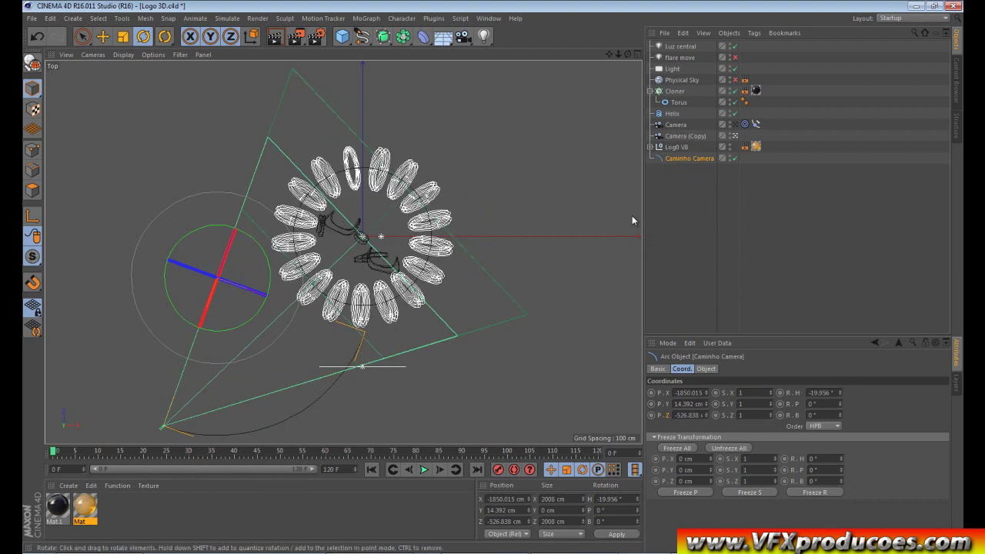
# Inspect the camera's Align to Spline and Target tags, scrub the camera move, and restore four views
pyautogui.click(756, 124)
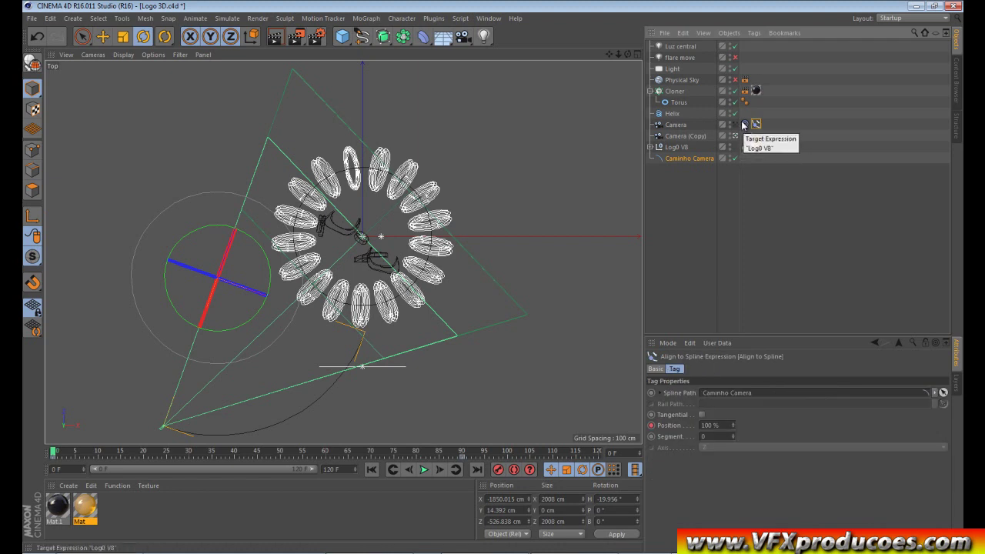
pyautogui.click(745, 125)
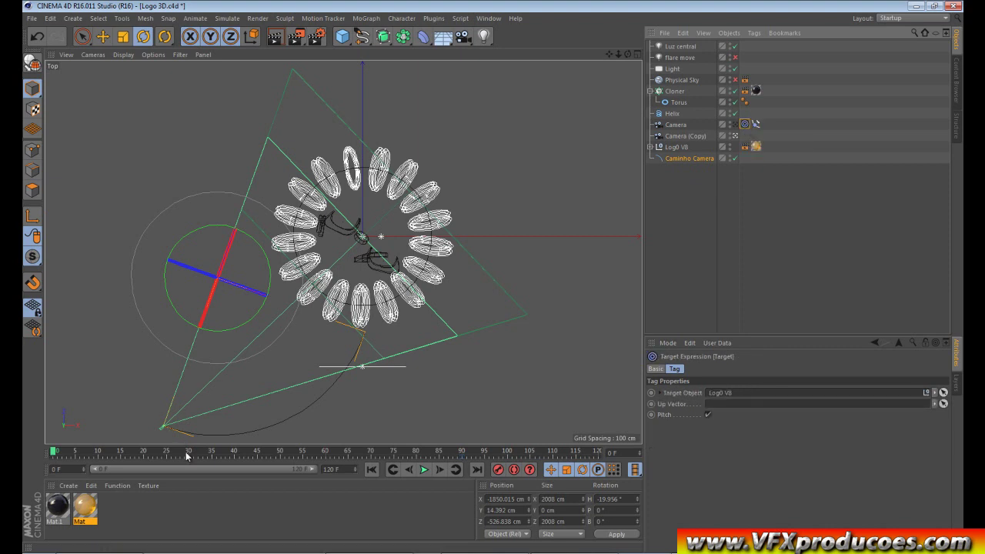
pyautogui.moveTo(53, 454)
pyautogui.mouseDown()
pyautogui.moveTo(399, 421)
pyautogui.moveTo(162, 454)
pyautogui.mouseUp()
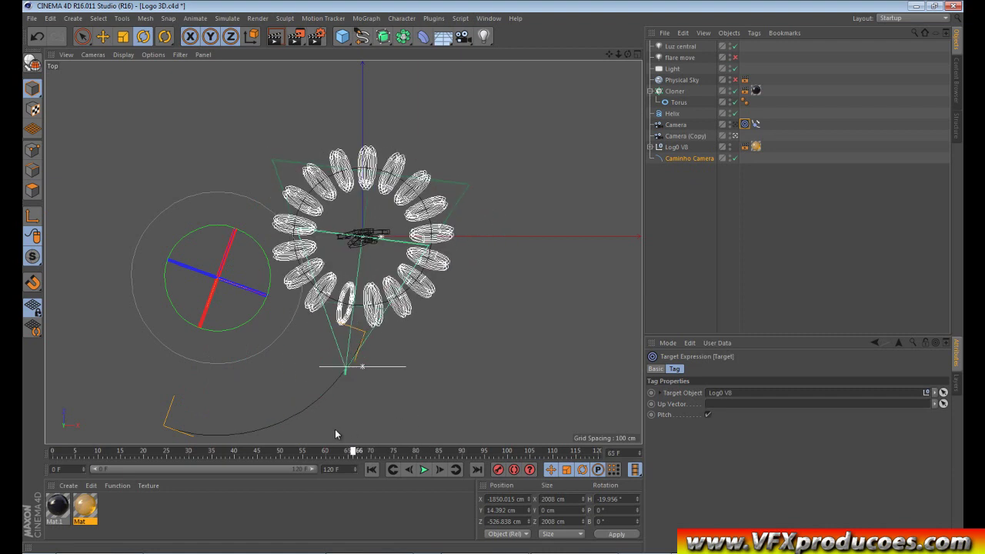
pyautogui.moveTo(161, 455); pyautogui.dragTo(141, 452)
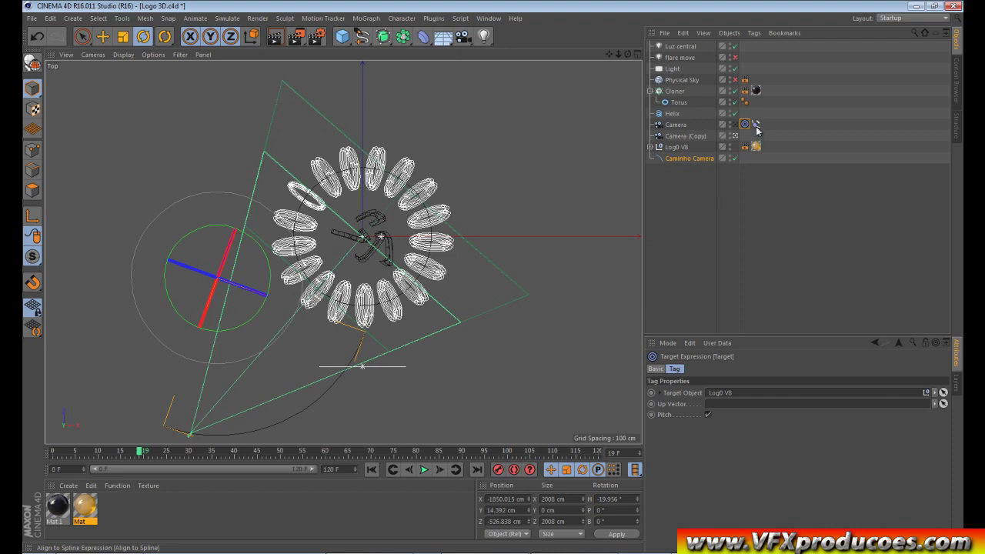
pyautogui.moveTo(145, 453)
pyautogui.mouseDown()
pyautogui.moveTo(231, 453)
pyautogui.moveTo(71, 478)
pyautogui.moveTo(372, 454)
pyautogui.mouseUp()
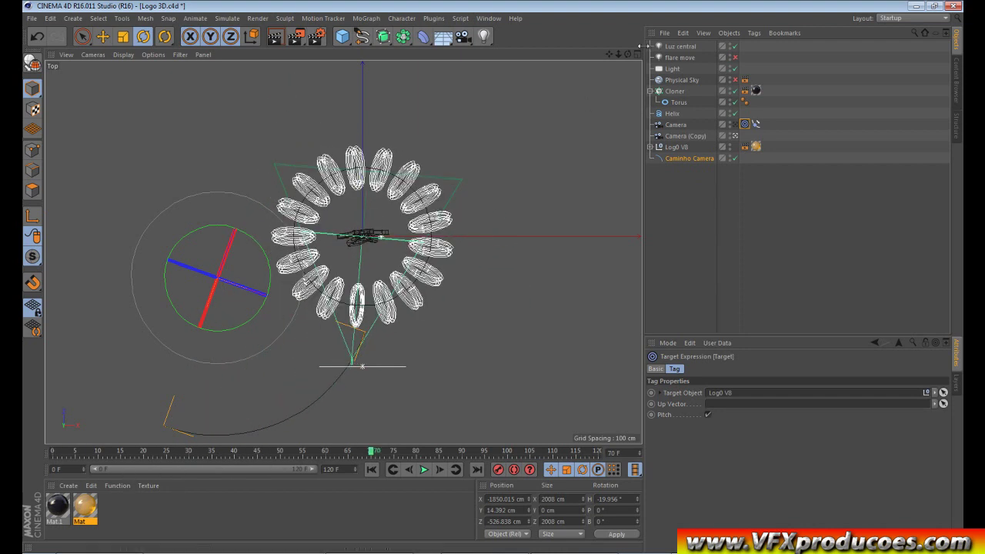
pyautogui.click(636, 55)
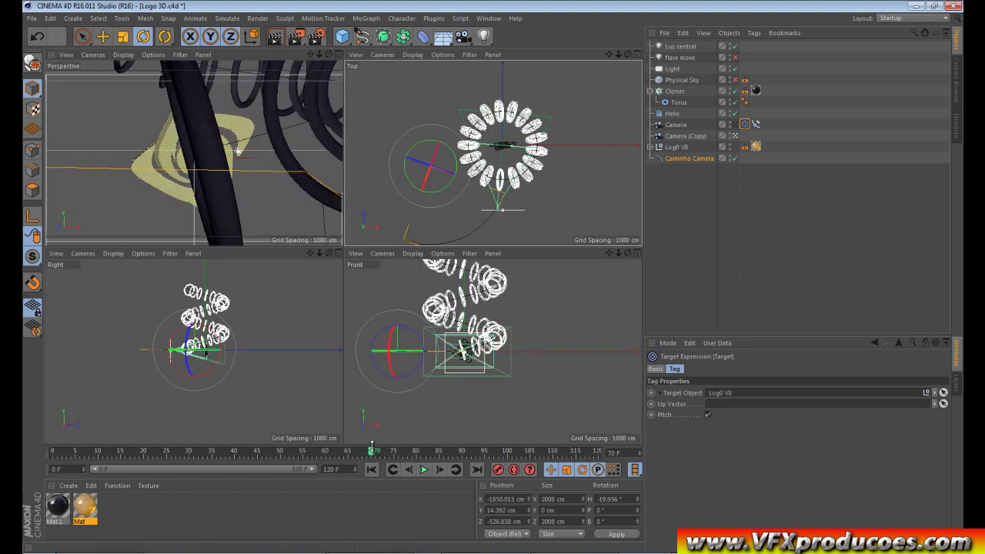
# Rewind the animation to about frame 27 and select the Cloner object
pyautogui.moveTo(370, 453); pyautogui.dragTo(241, 452)
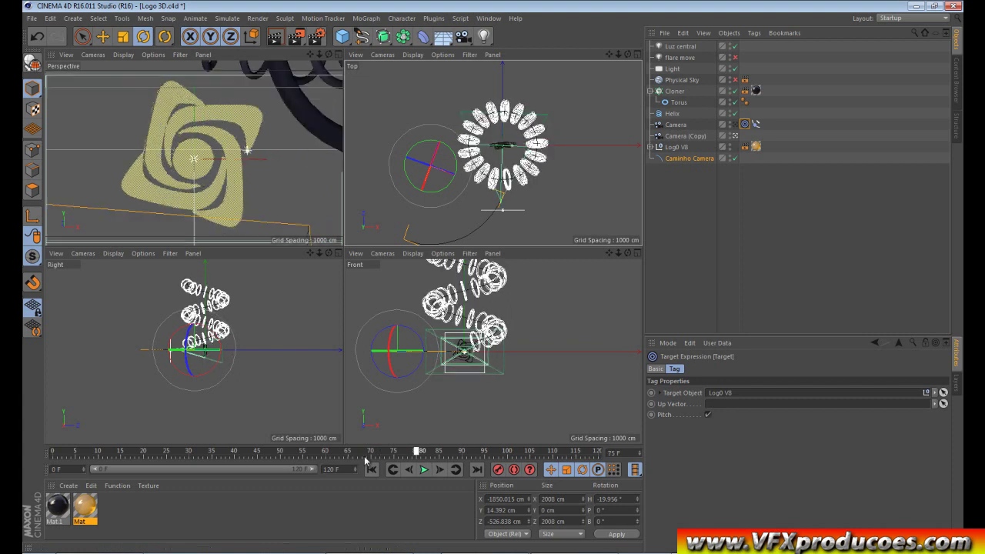
pyautogui.moveTo(188, 478); pyautogui.dragTo(176, 454)
pyautogui.click(675, 92)
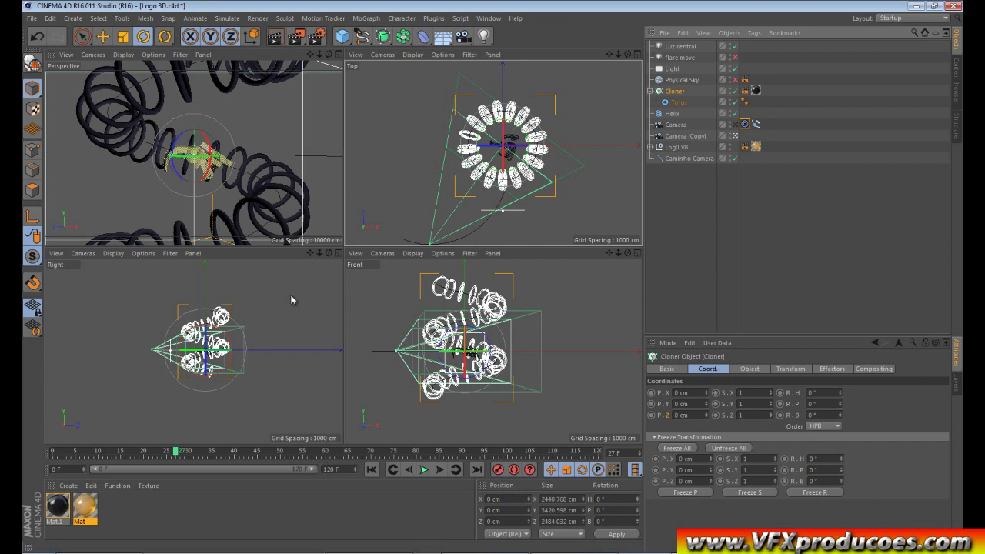
# Scrub the timeline to preview the logo assembling by frame 119, then return to frame 0
pyautogui.moveTo(177, 453)
pyautogui.mouseDown()
pyautogui.moveTo(119, 461)
pyautogui.moveTo(379, 450)
pyautogui.moveTo(79, 452)
pyautogui.mouseUp()
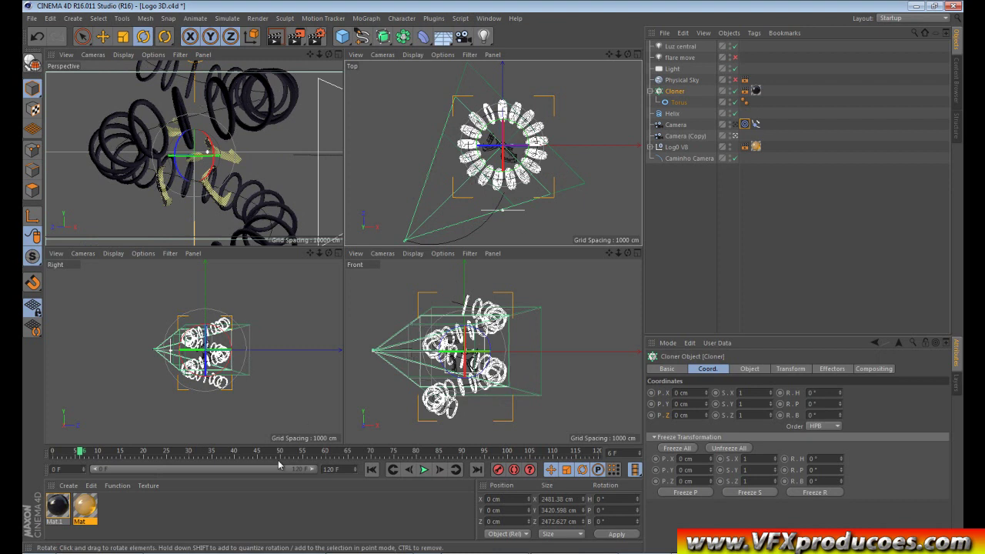
pyautogui.moveTo(82, 454); pyautogui.dragTo(85, 454)
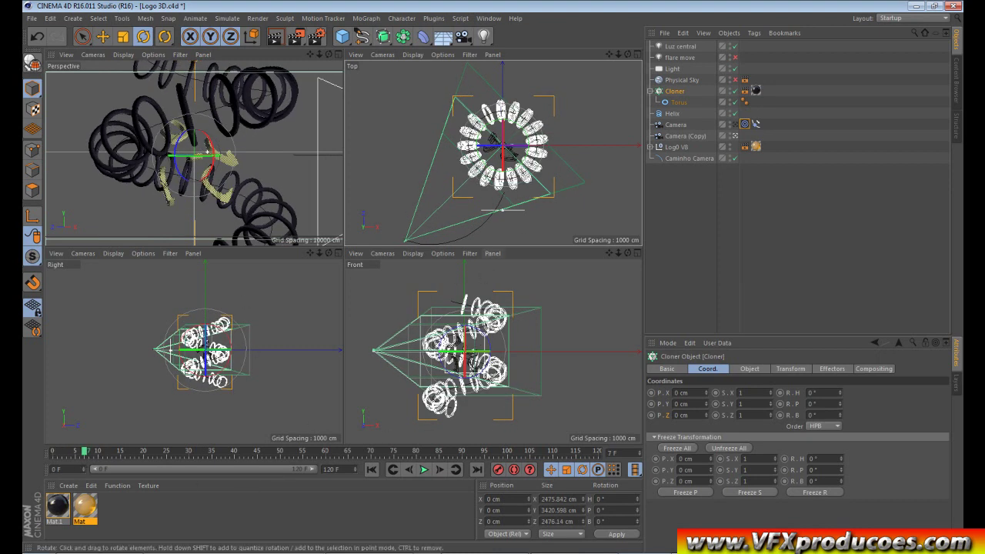
pyautogui.moveTo(85, 454)
pyautogui.mouseDown()
pyautogui.moveTo(548, 436)
pyautogui.moveTo(128, 439)
pyautogui.moveTo(230, 433)
pyautogui.moveTo(321, 438)
pyautogui.moveTo(52, 447)
pyautogui.moveTo(60, 456)
pyautogui.moveTo(225, 460)
pyautogui.moveTo(597, 454)
pyautogui.mouseUp()
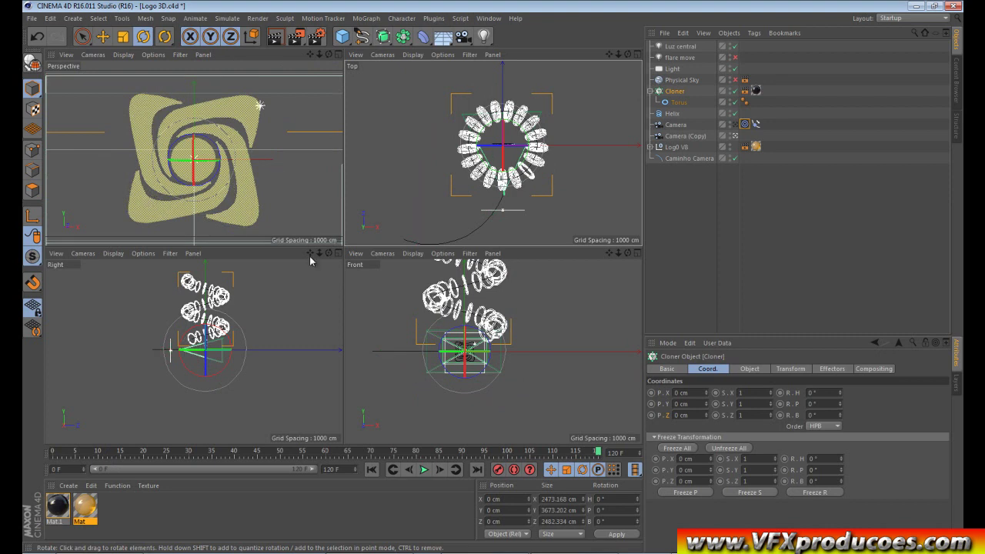
pyautogui.moveTo(598, 455); pyautogui.dragTo(132, 454)
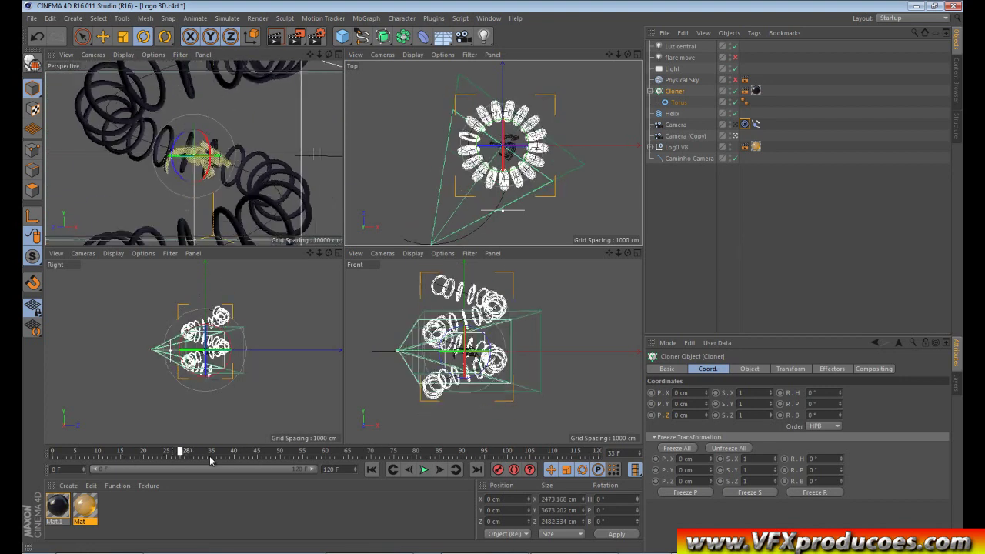
pyautogui.moveTo(197, 459); pyautogui.dragTo(594, 454)
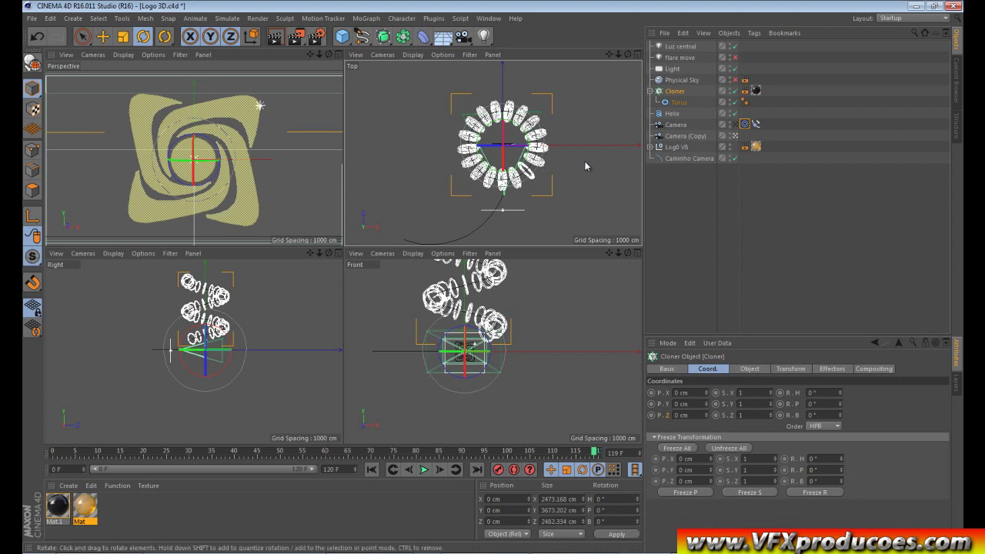
pyautogui.moveTo(593, 454); pyautogui.dragTo(102, 454)
pyautogui.hotkey('shift', 'f')
# Maximize the Perspective view and merge logo TUTORIAL.ai using the default Illustrator import settings
pyautogui.click(339, 55)
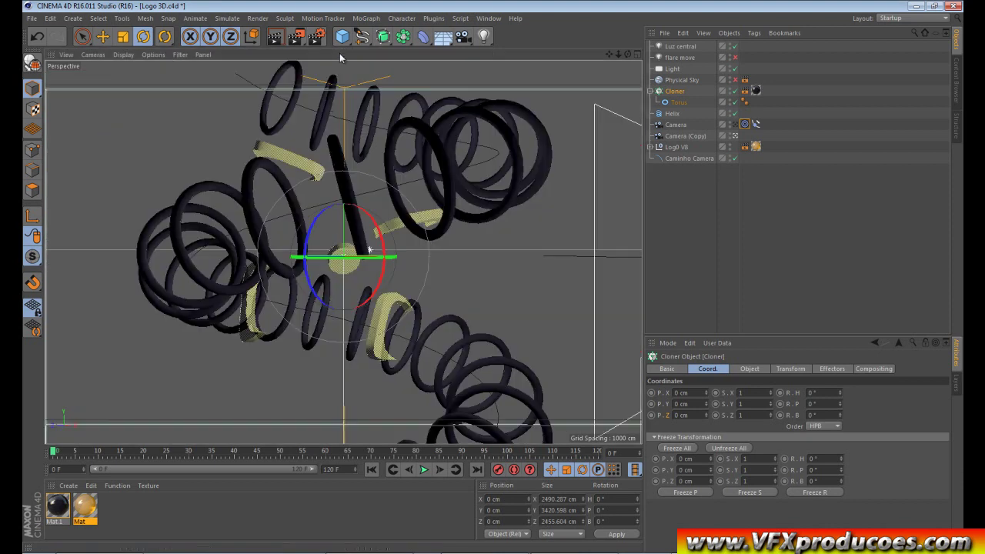
pyautogui.click(32, 18)
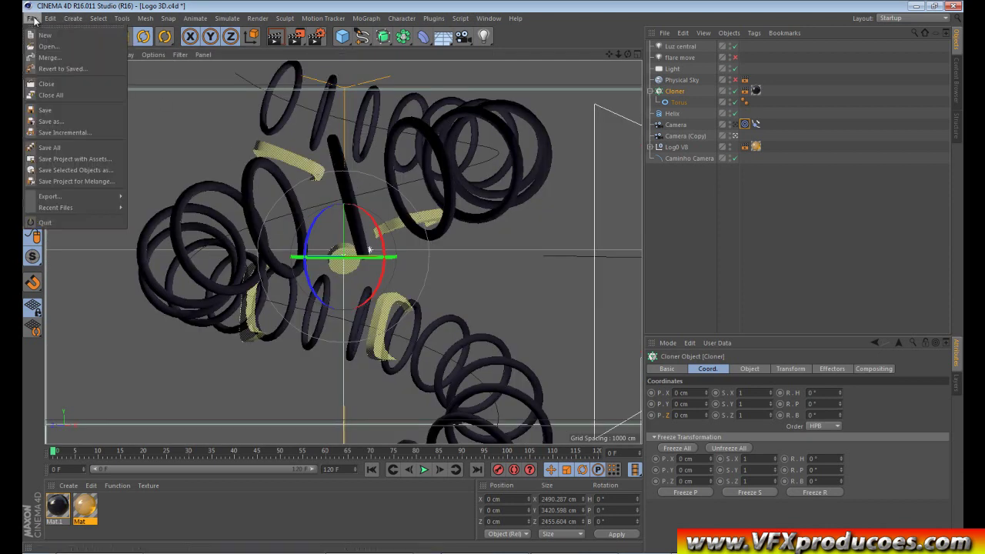
pyautogui.click(49, 59)
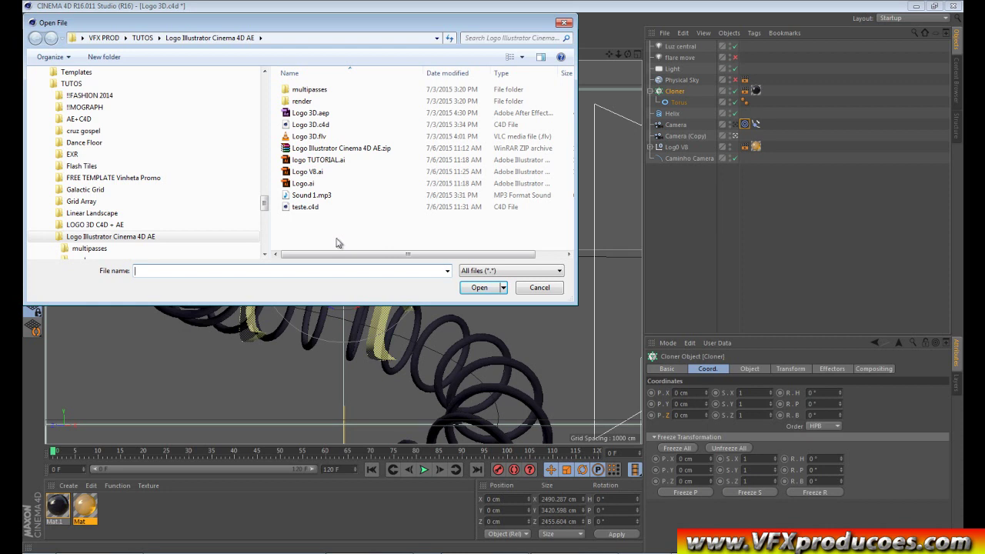
pyautogui.click(327, 160)
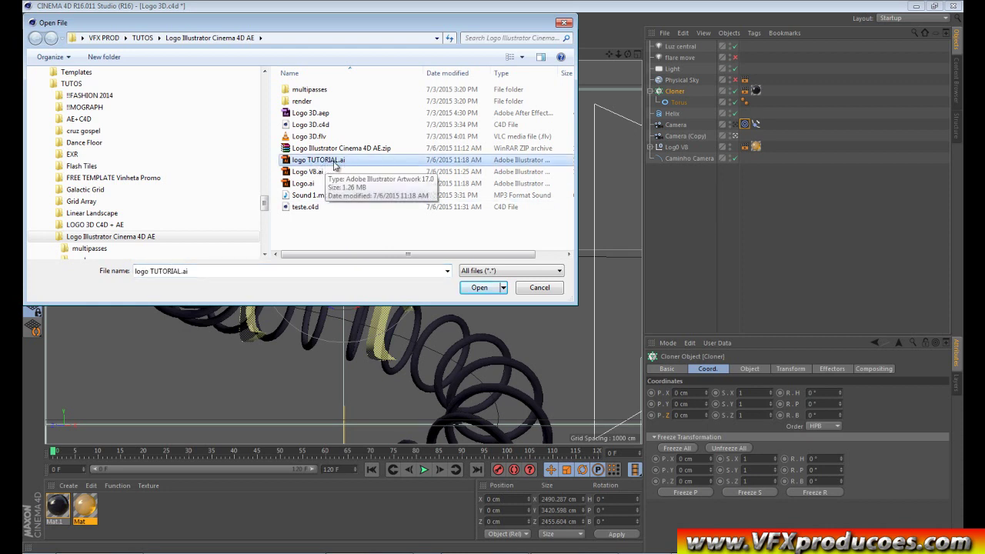
pyautogui.click(480, 288)
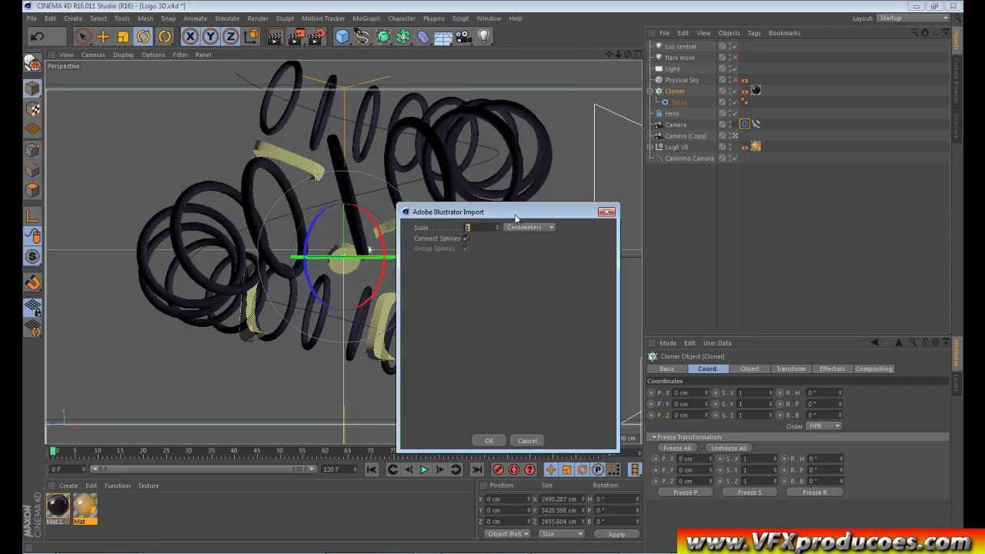
pyautogui.click(487, 440)
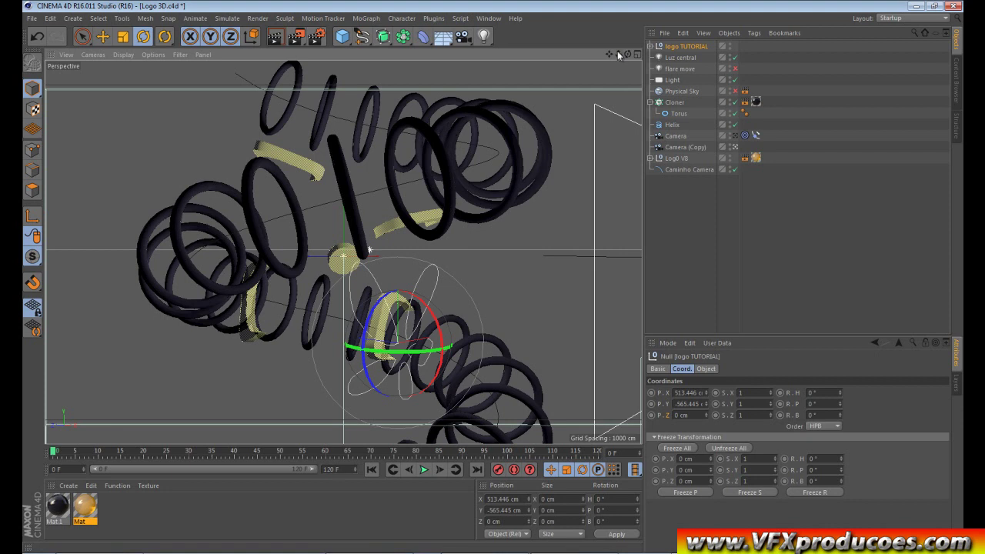
# Zoom in on the rings, advance to about frame 89, and activate the Move tool
pyautogui.moveTo(618, 54)
pyautogui.mouseDown()
pyautogui.moveTo(495, 276)
pyautogui.moveTo(550, 214)
pyautogui.mouseUp()
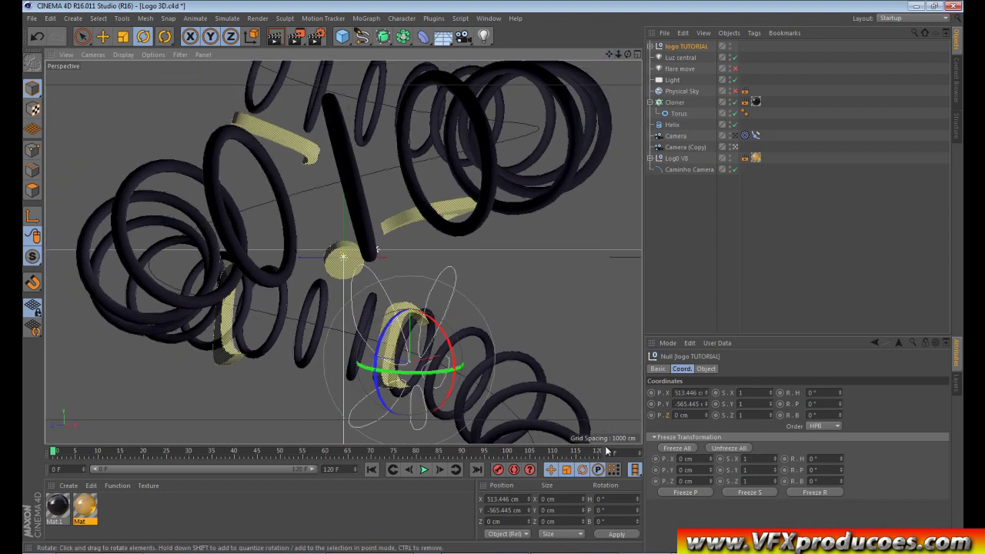
pyautogui.moveTo(106, 451)
pyautogui.mouseDown()
pyautogui.moveTo(473, 455)
pyautogui.moveTo(268, 454)
pyautogui.moveTo(51, 493)
pyautogui.mouseUp()
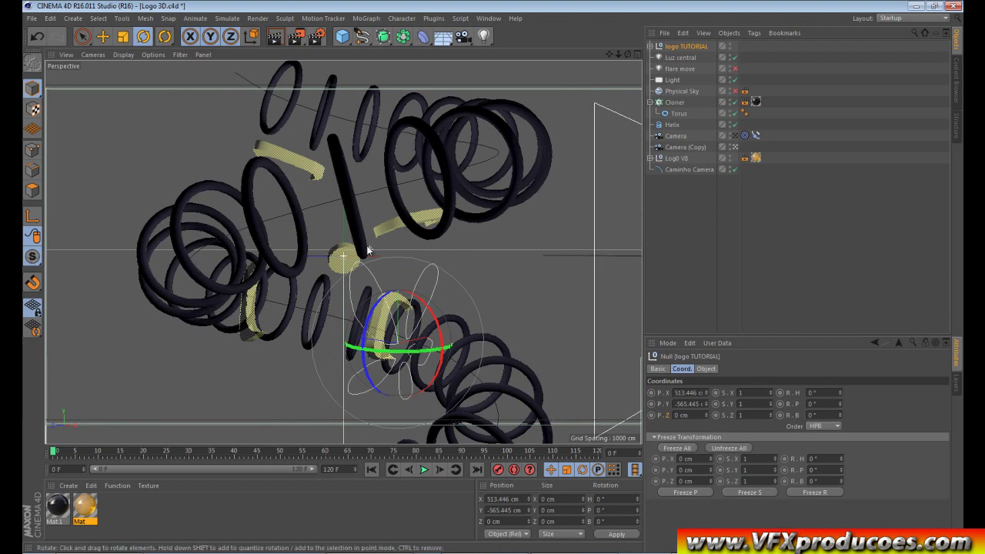
pyautogui.click(112, 41)
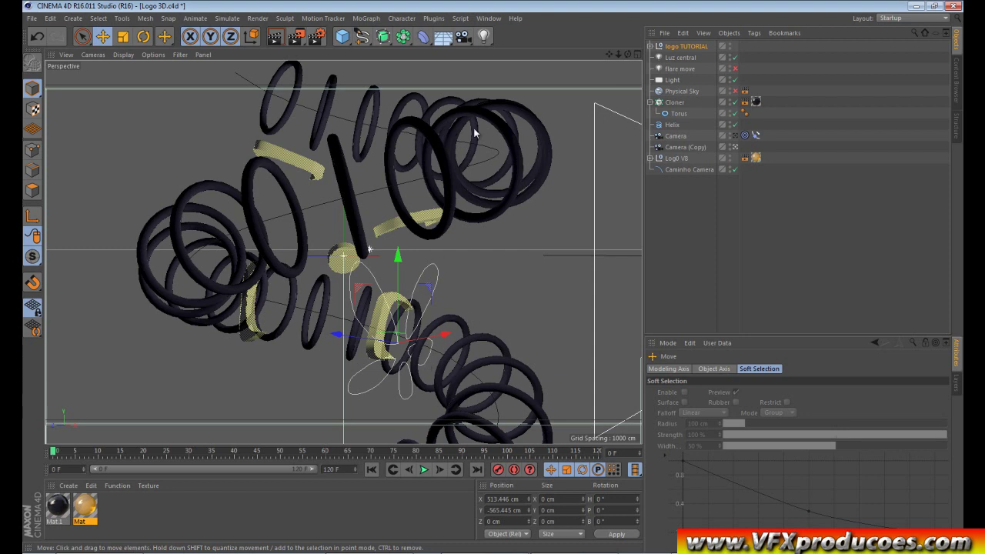
# In a maximized Front view, move the logo TUTORIAL null to X 3.244 cm, Y -2.334 cm
pyautogui.click(636, 54)
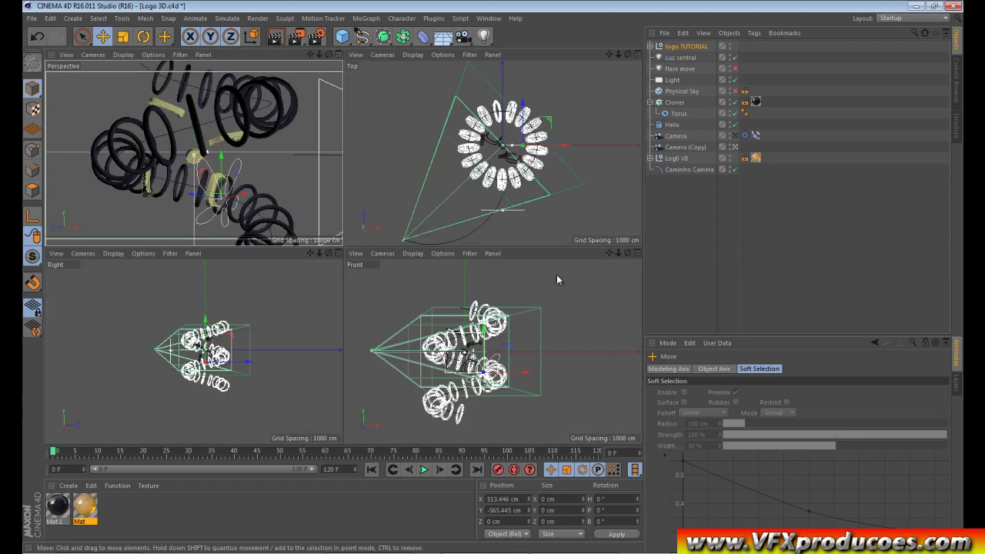
pyautogui.click(638, 253)
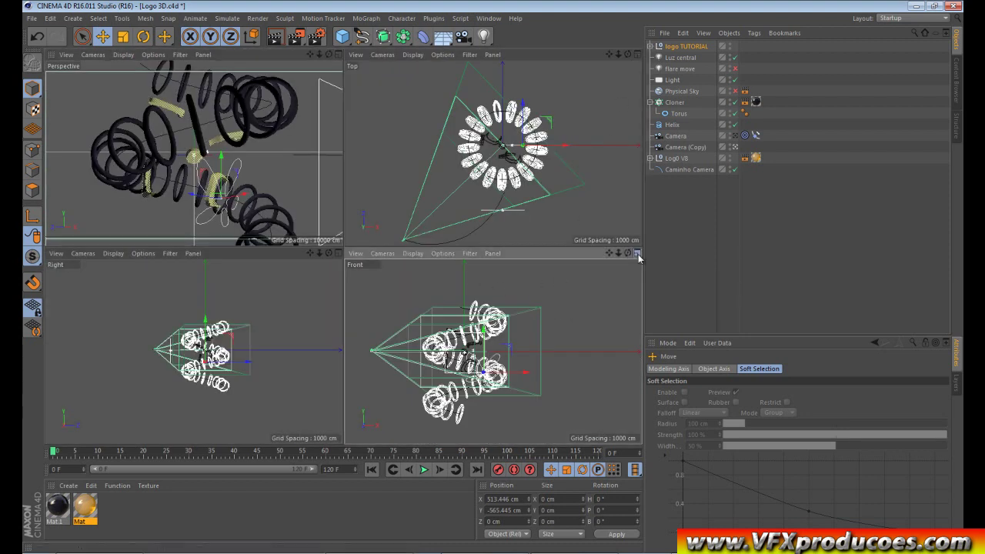
pyautogui.scroll(3, 464, 382)
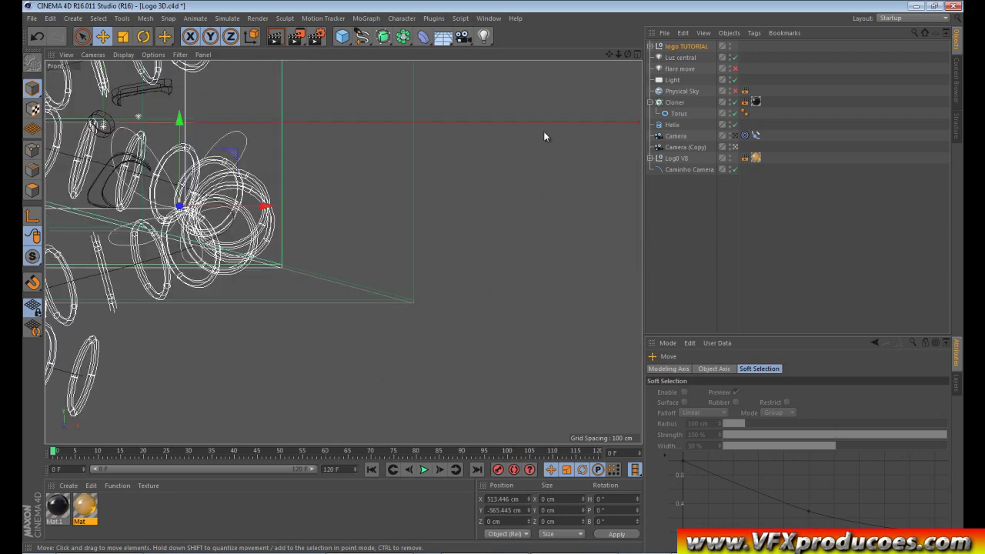
pyautogui.moveTo(613, 59)
pyautogui.mouseDown()
pyautogui.moveTo(494, 281)
pyautogui.moveTo(361, 77)
pyautogui.mouseUp()
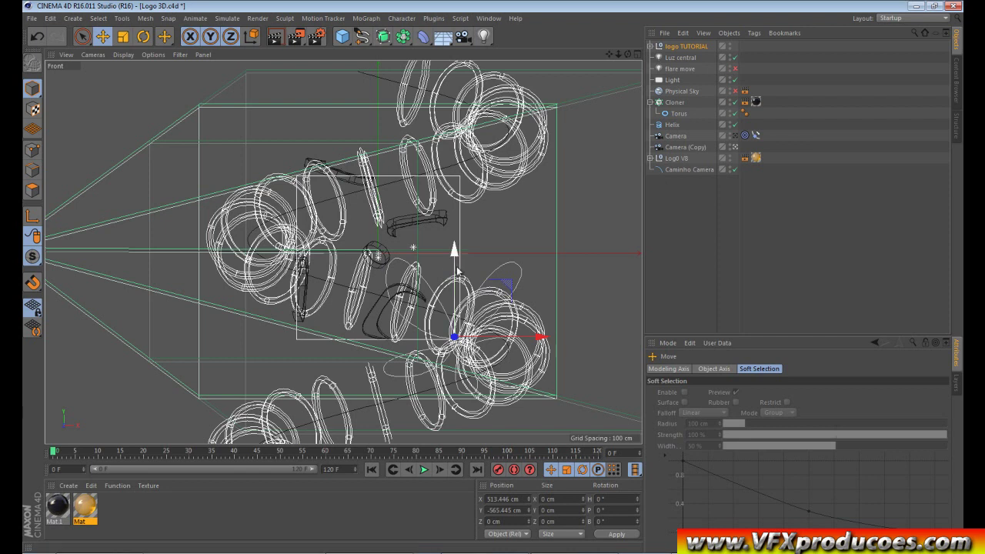
pyautogui.moveTo(454, 274); pyautogui.dragTo(444, 186)
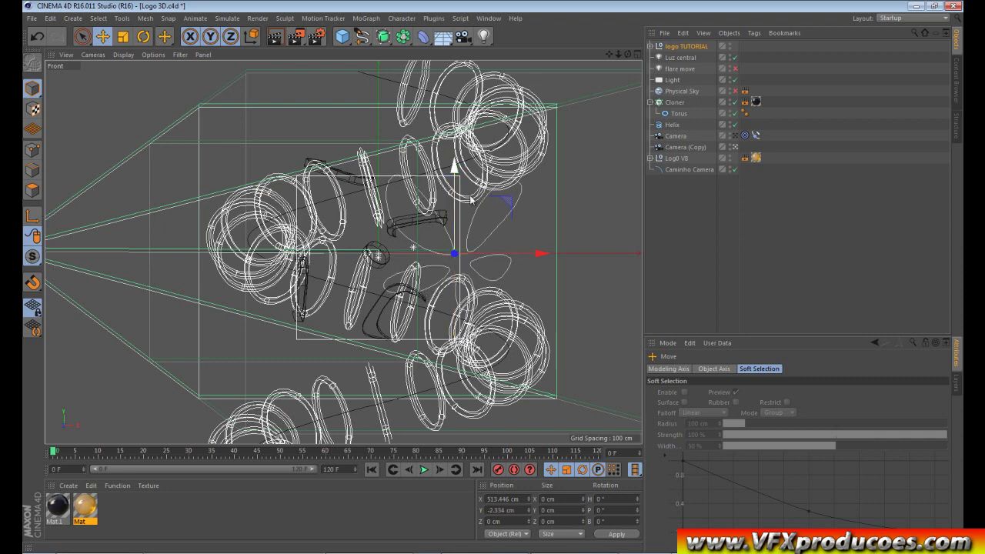
pyautogui.moveTo(523, 258); pyautogui.dragTo(446, 253)
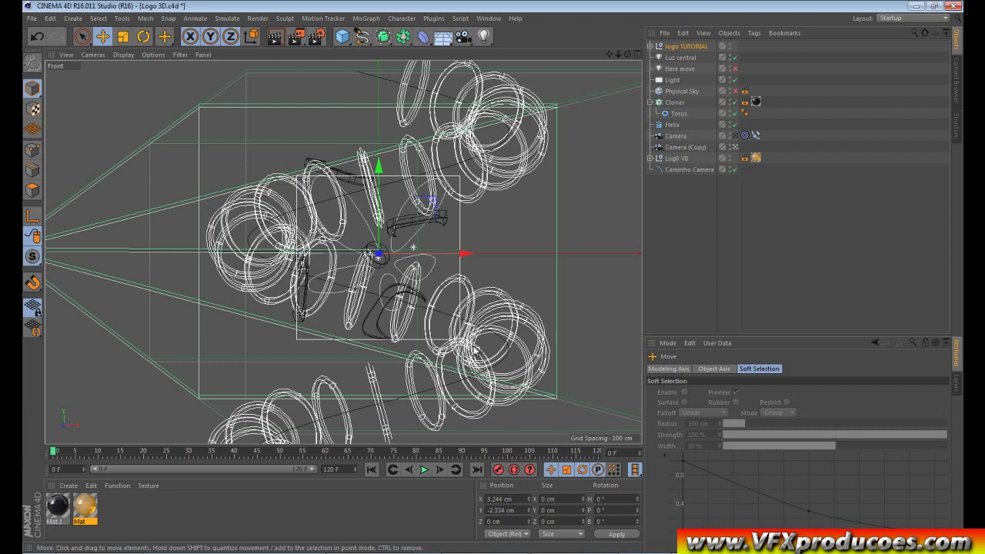
pyautogui.click(677, 158)
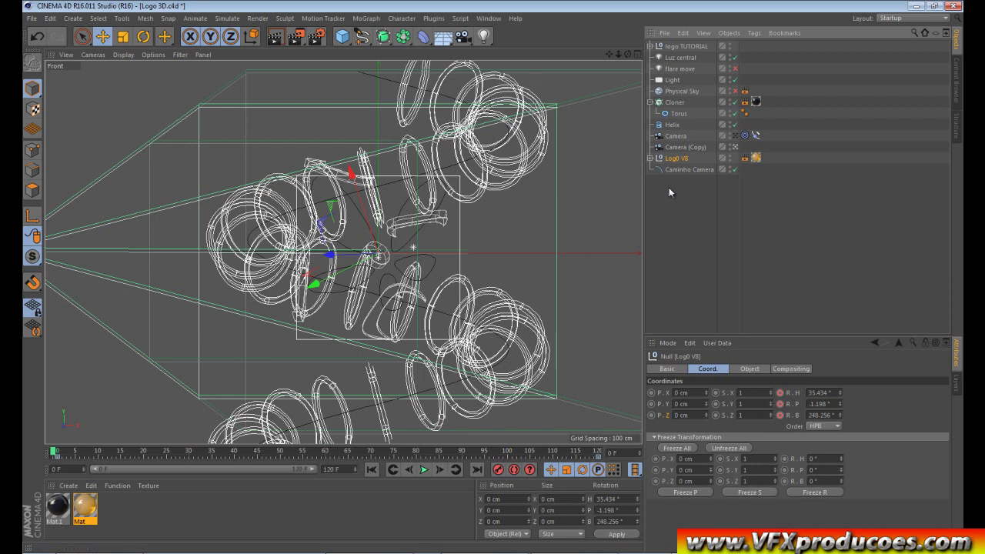
# Delete the Log0 V8 null and freeze the logo TUTORIAL null's position
pyautogui.press('Delete')
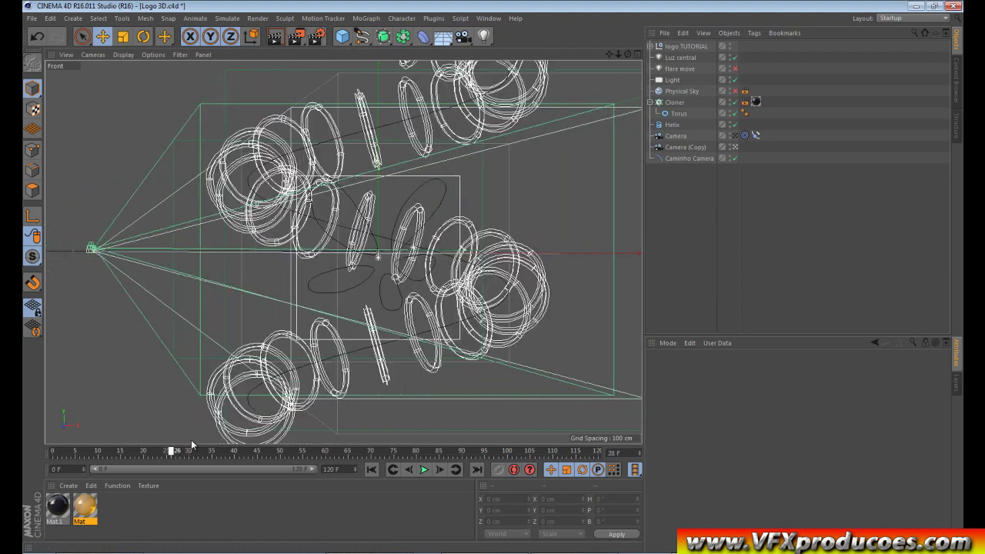
pyautogui.moveTo(56, 454)
pyautogui.mouseDown()
pyautogui.moveTo(469, 450)
pyautogui.moveTo(50, 454)
pyautogui.mouseUp()
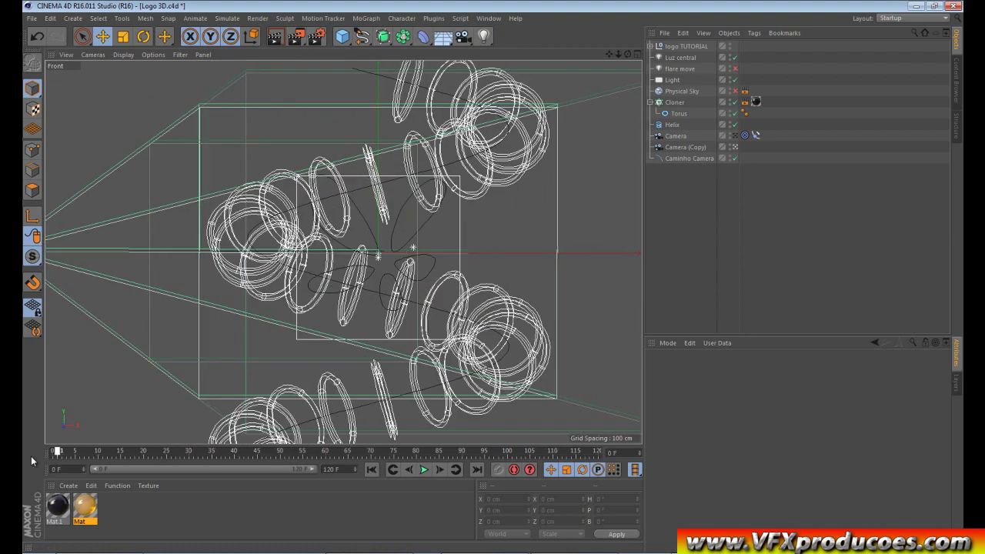
pyautogui.click(414, 237)
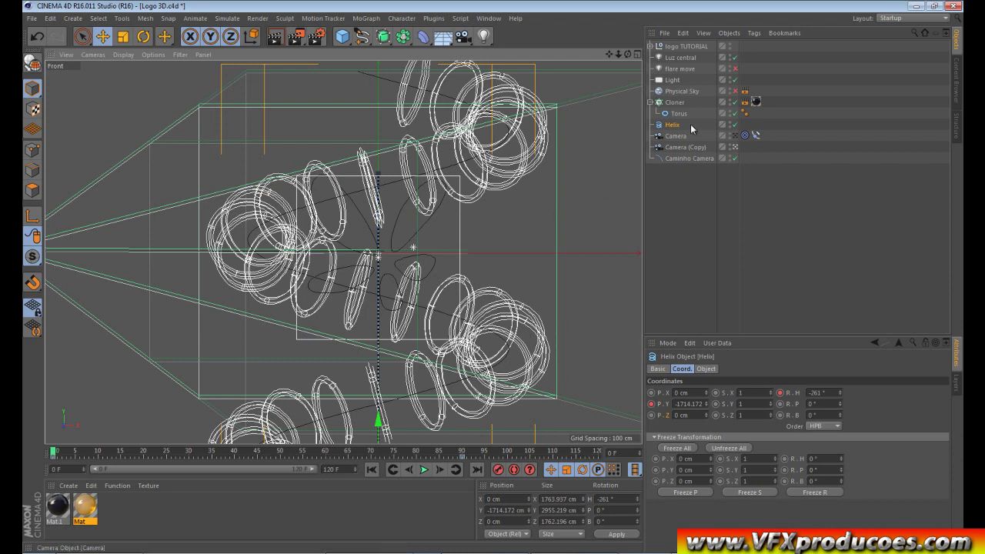
pyautogui.click(678, 47)
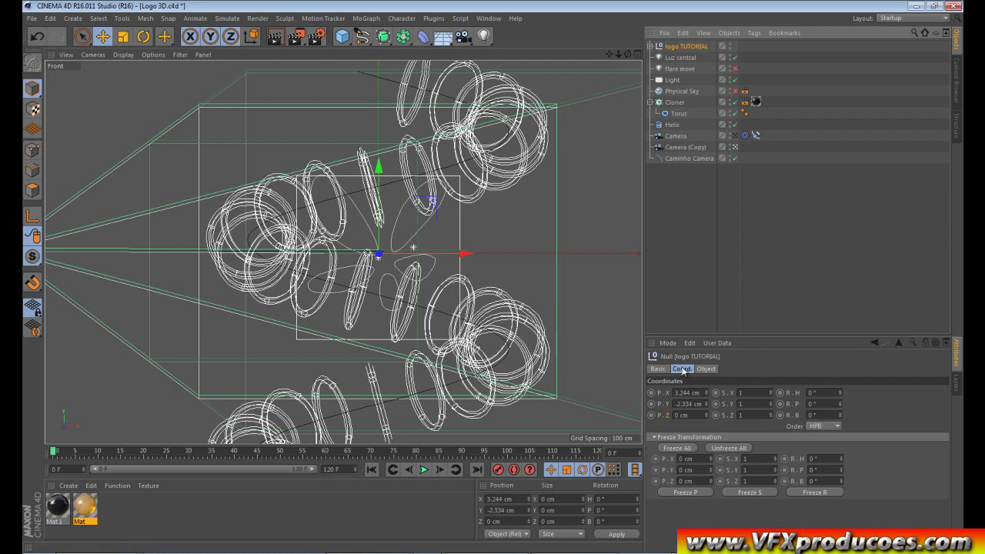
pyautogui.click(682, 449)
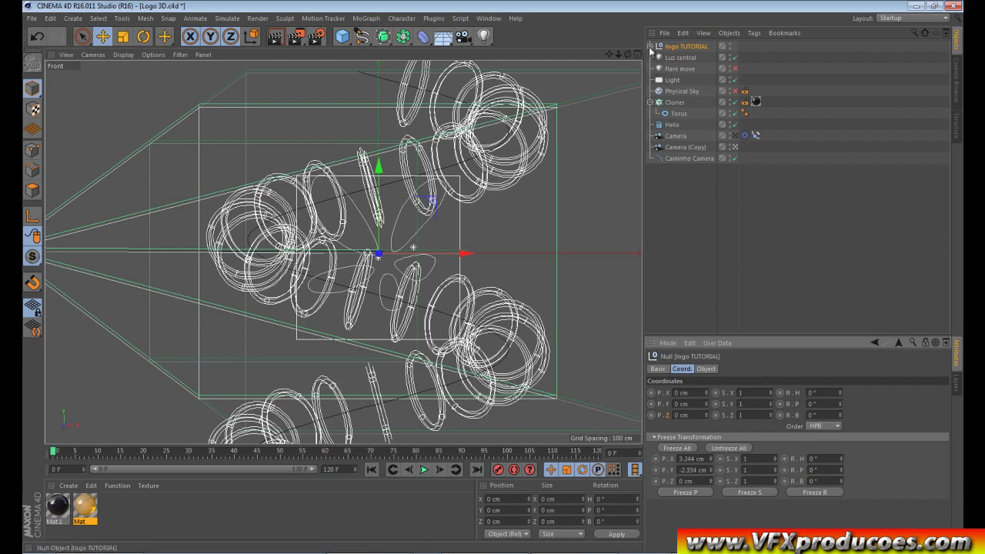
# Expand logo TUTORIAL and freeze the positions of Path 1 through Path 5
pyautogui.click(651, 47)
pyautogui.moveTo(762, 55); pyautogui.dragTo(668, 108)
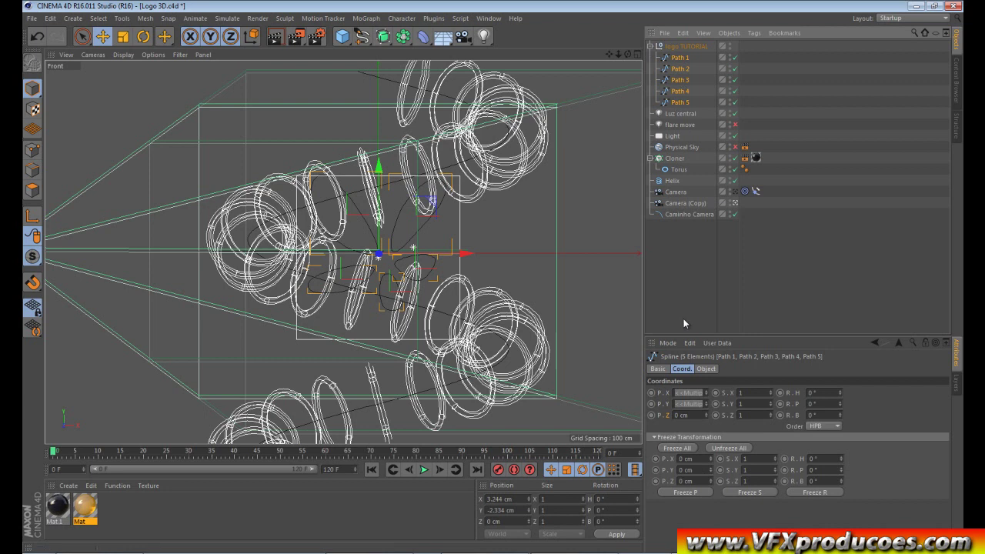
pyautogui.click(677, 448)
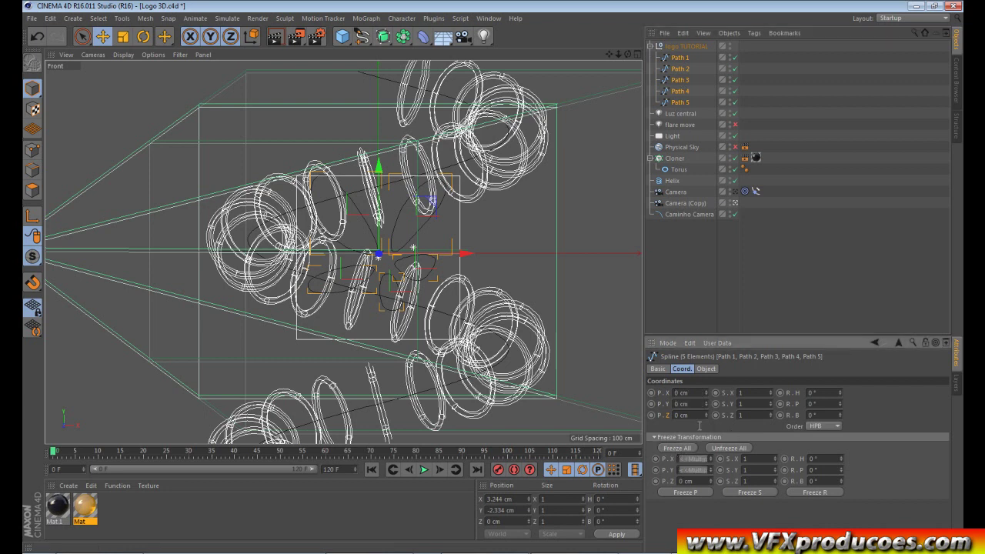
pyautogui.click(495, 233)
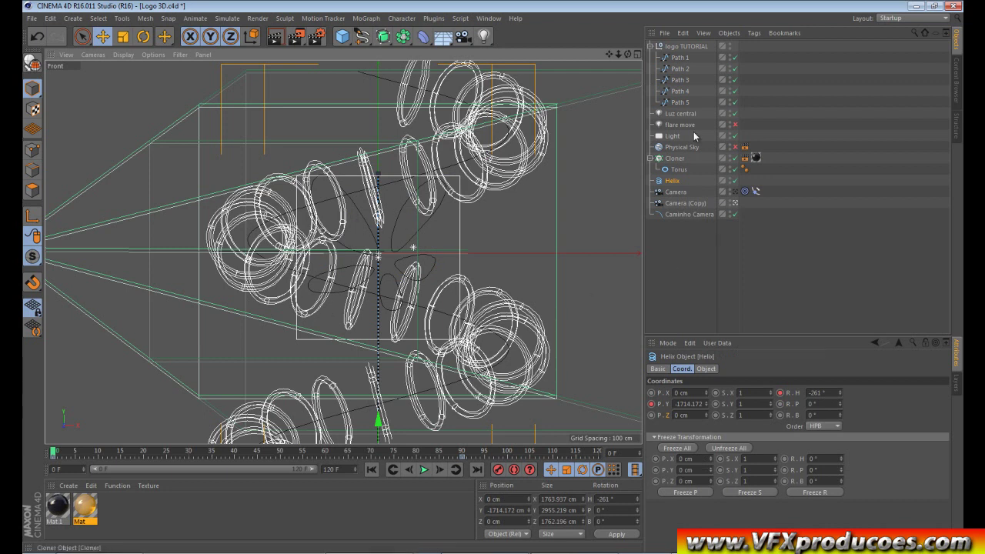
# Add an Extrude object and switch to a full-size Perspective view
pyautogui.click(392, 44)
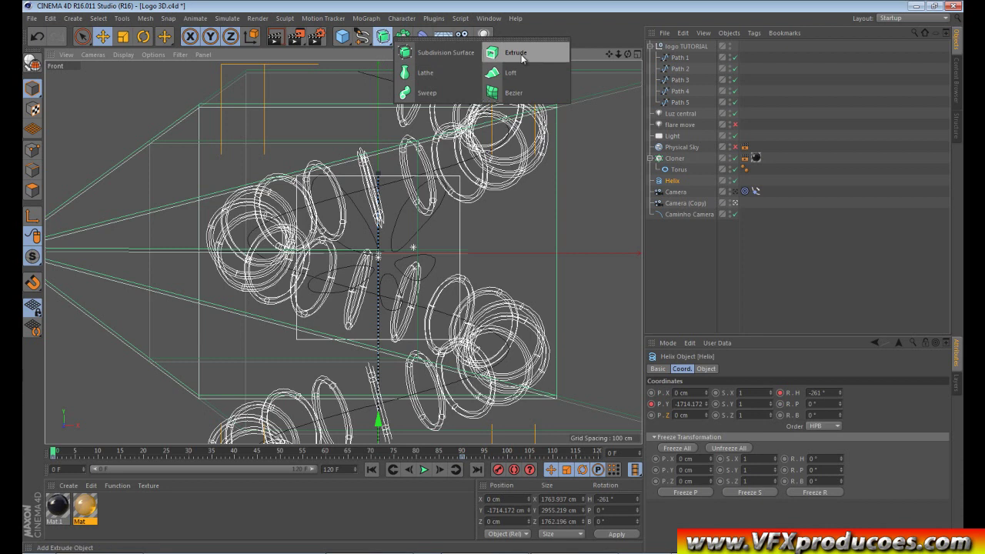
pyautogui.click(509, 53)
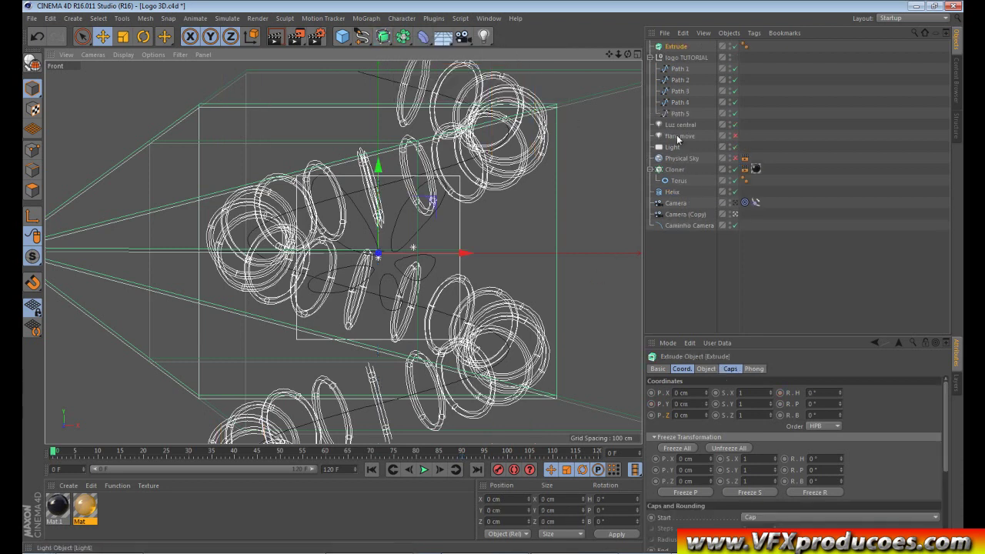
pyautogui.click(636, 54)
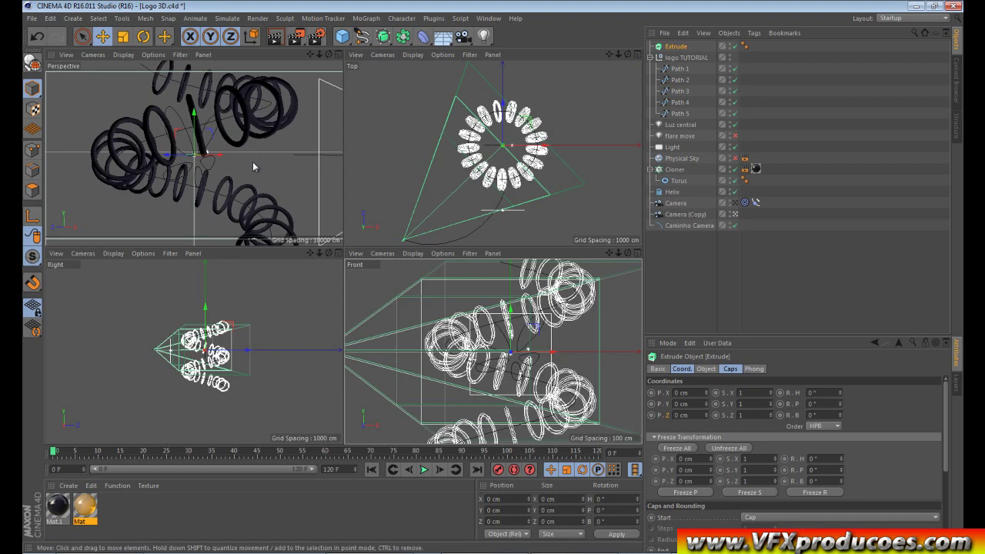
pyautogui.click(338, 54)
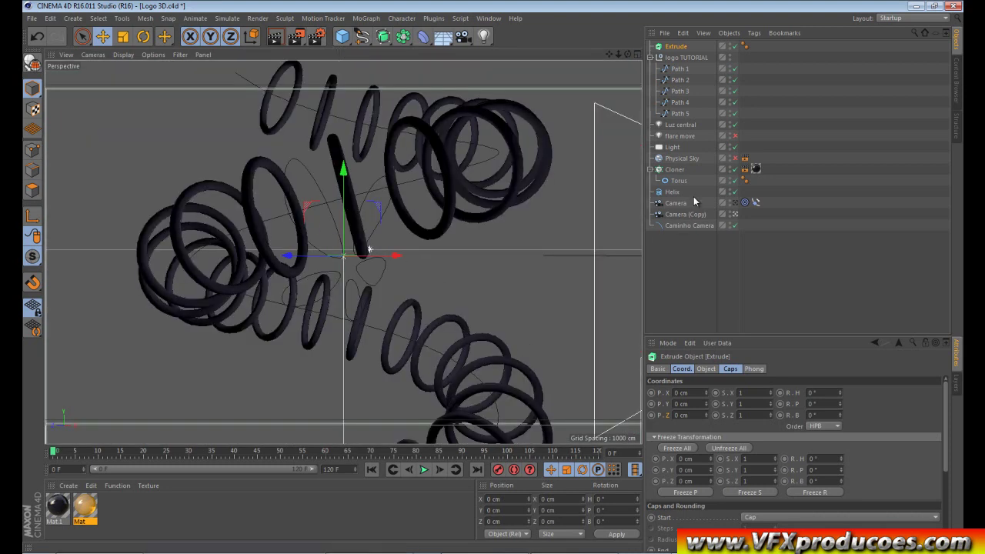
# Nest the Extrude inside logo TUTORIAL with Path 1 as its child, making the first petal solid
pyautogui.moveTo(681, 48); pyautogui.dragTo(685, 69)
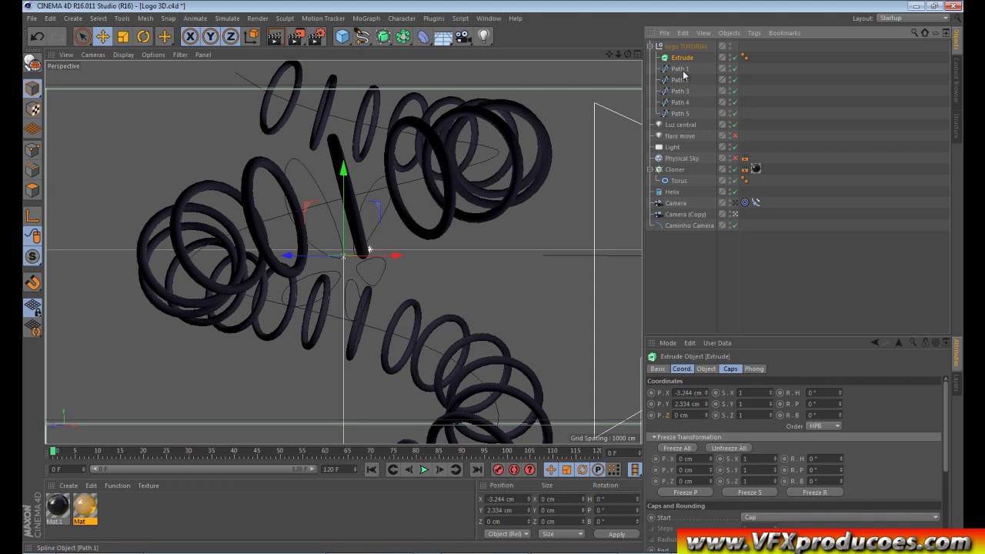
pyautogui.click(679, 70)
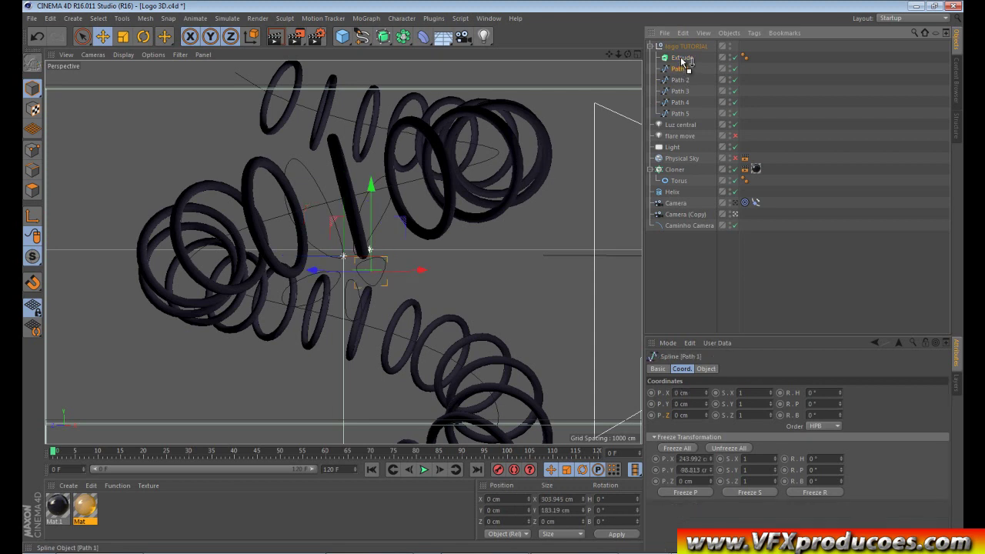
pyautogui.moveTo(681, 68); pyautogui.dragTo(681, 57)
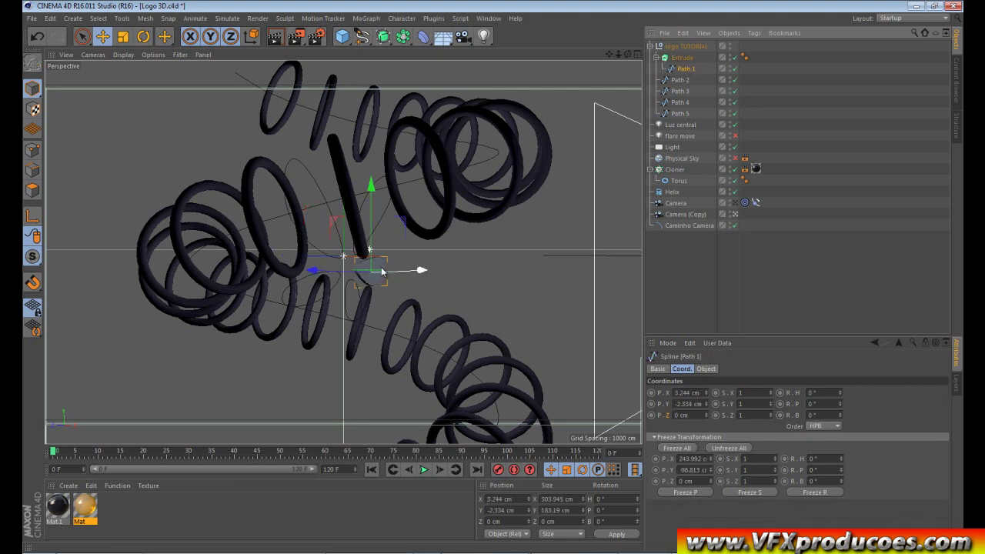
pyautogui.moveTo(472, 263)
pyautogui.keyDown('alt'); pyautogui.mouseDown()
pyautogui.moveTo(419, 250)
pyautogui.moveTo(424, 258)
pyautogui.mouseUp(); pyautogui.keyUp('alt')
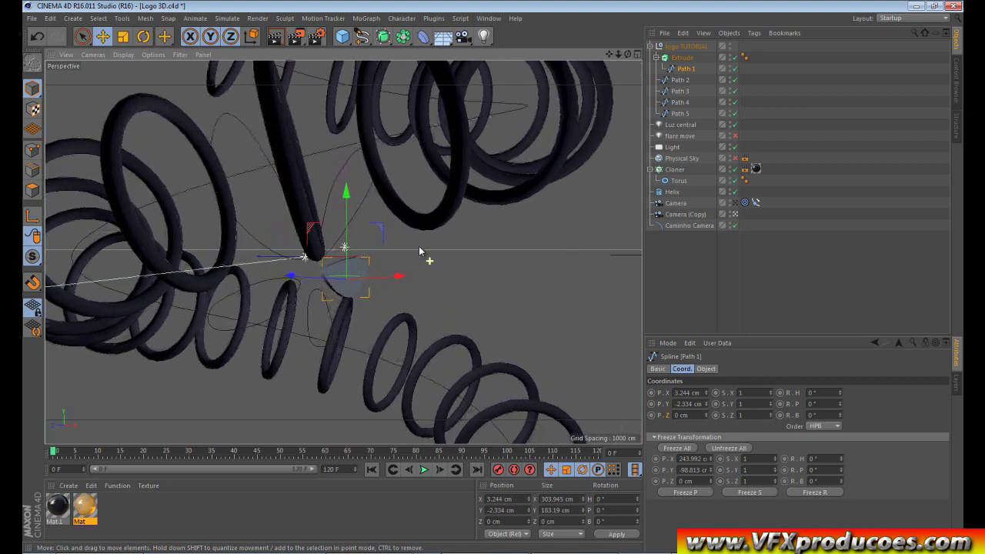
# Set the Extrude object's extrusion depth to 50 cm
pyautogui.click(705, 370)
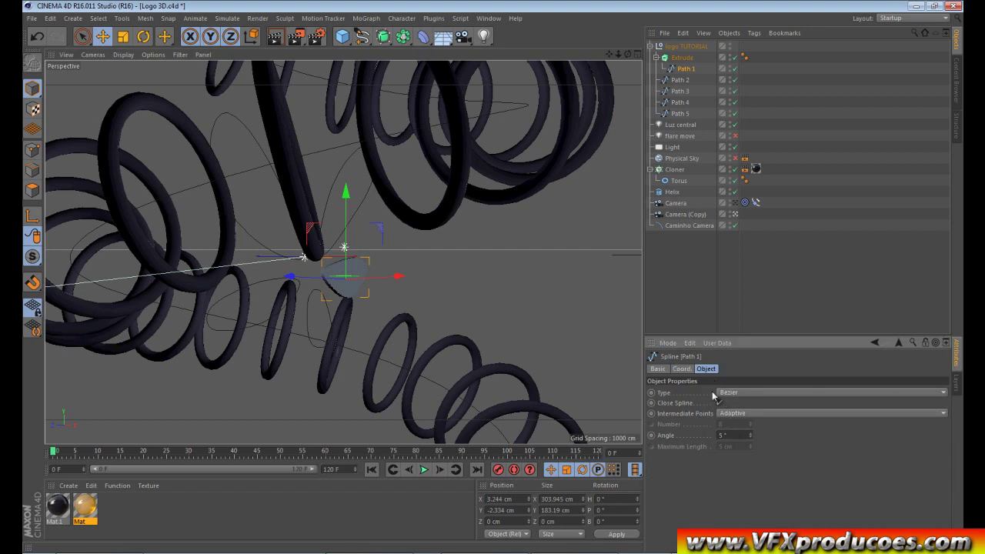
pyautogui.click(677, 57)
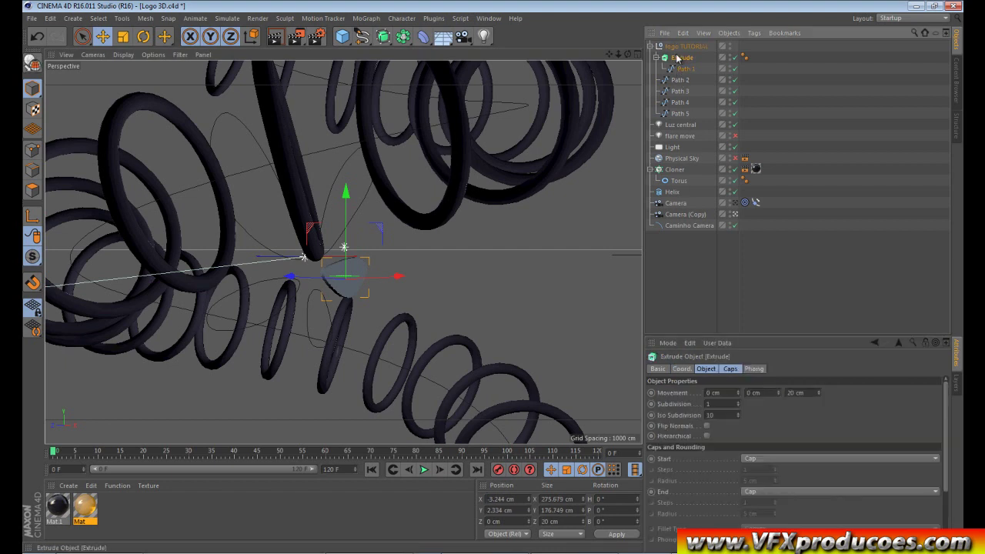
pyautogui.doubleClick(808, 393)
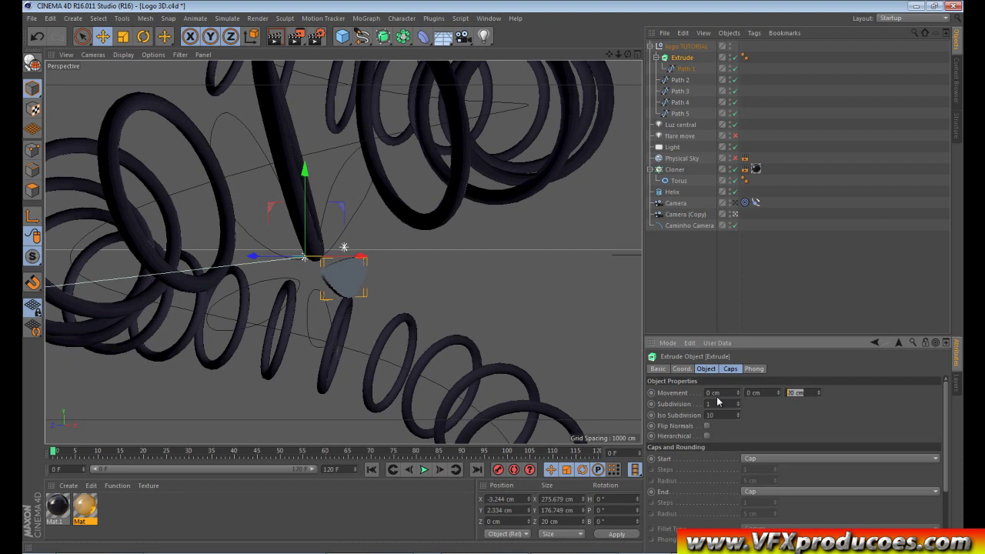
pyautogui.write('50')
pyautogui.press('Return')
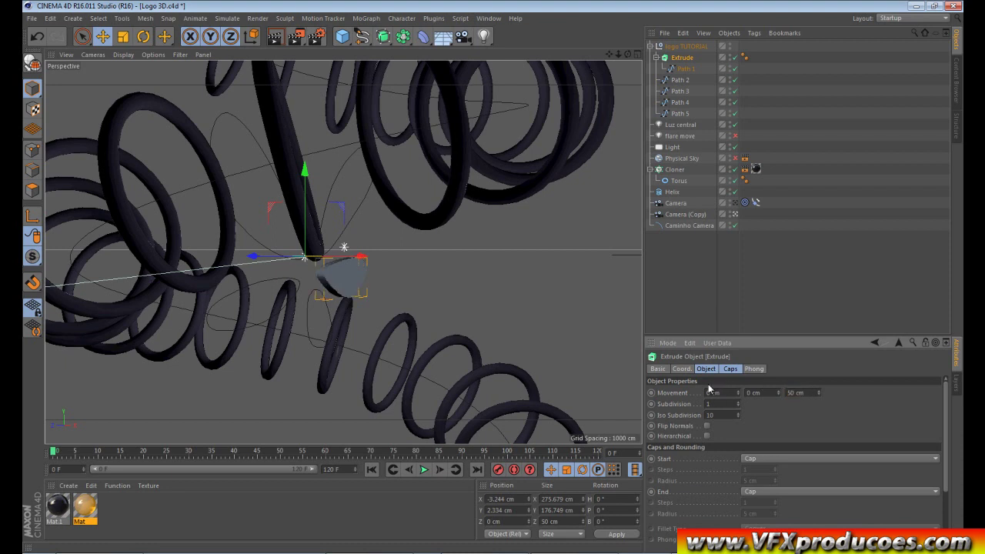
# Give the extrusion a 3 cm Fillet Cap start with Constrain on, then duplicate it as Extrude.1
pyautogui.click(787, 459)
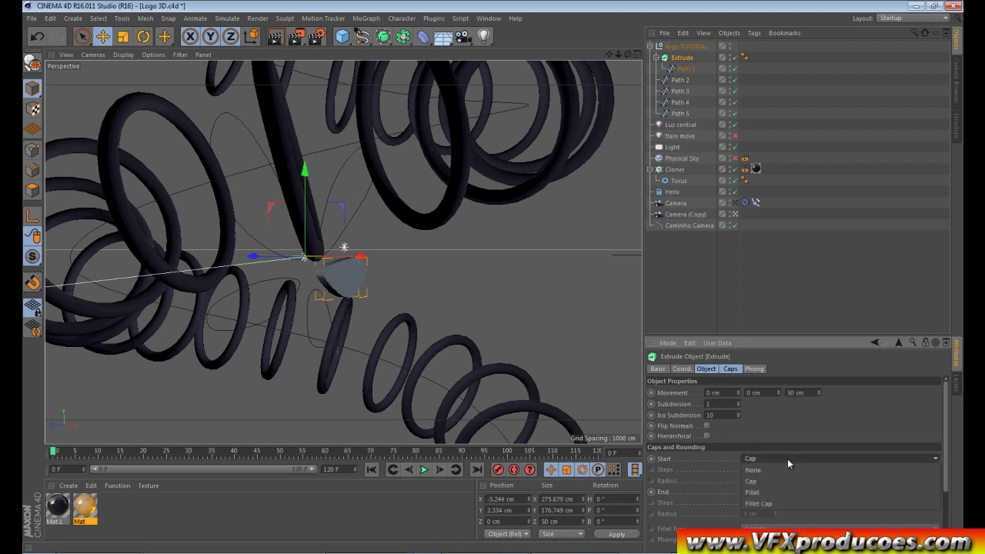
pyautogui.click(771, 504)
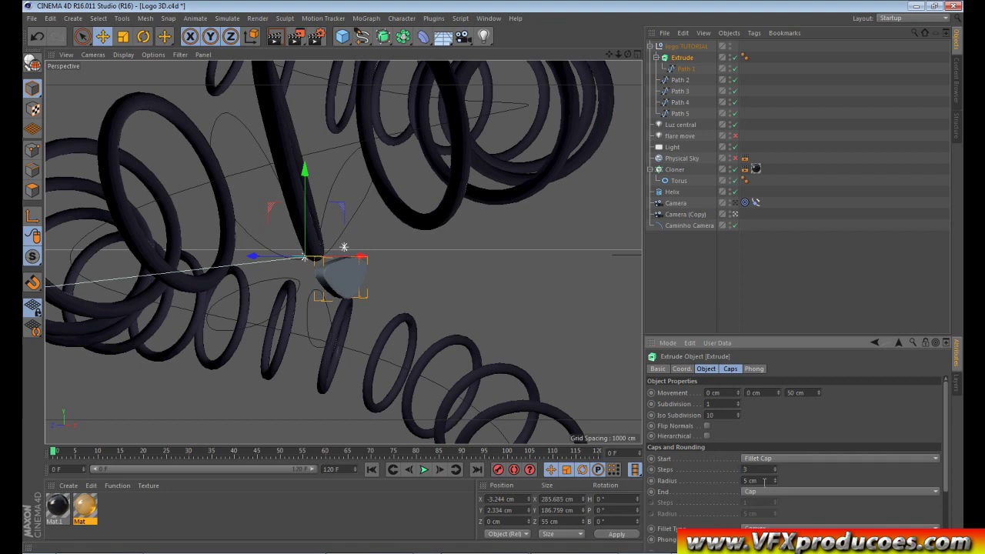
pyautogui.write('3')
pyautogui.press('Return')
pyautogui.moveTo(946, 428); pyautogui.dragTo(831, 493)
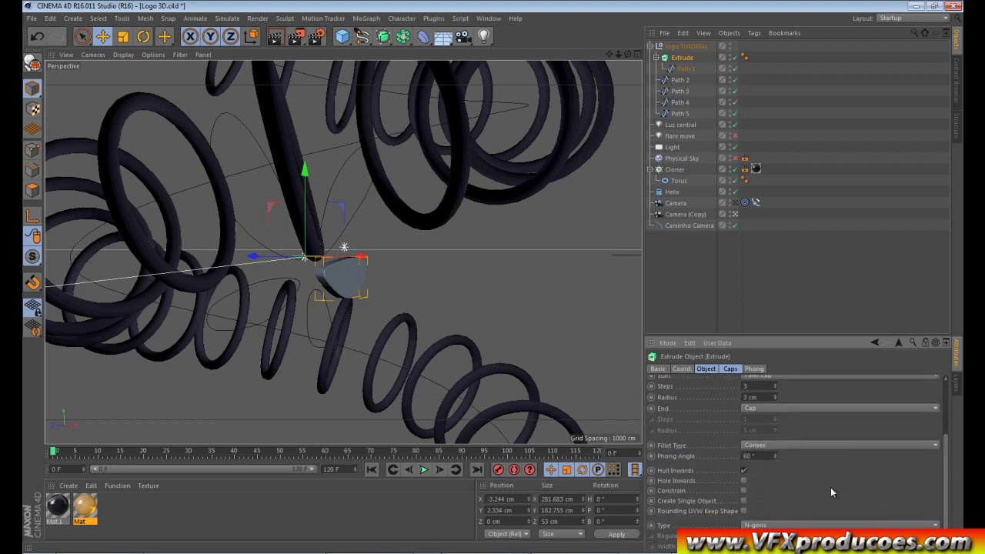
pyautogui.click(743, 490)
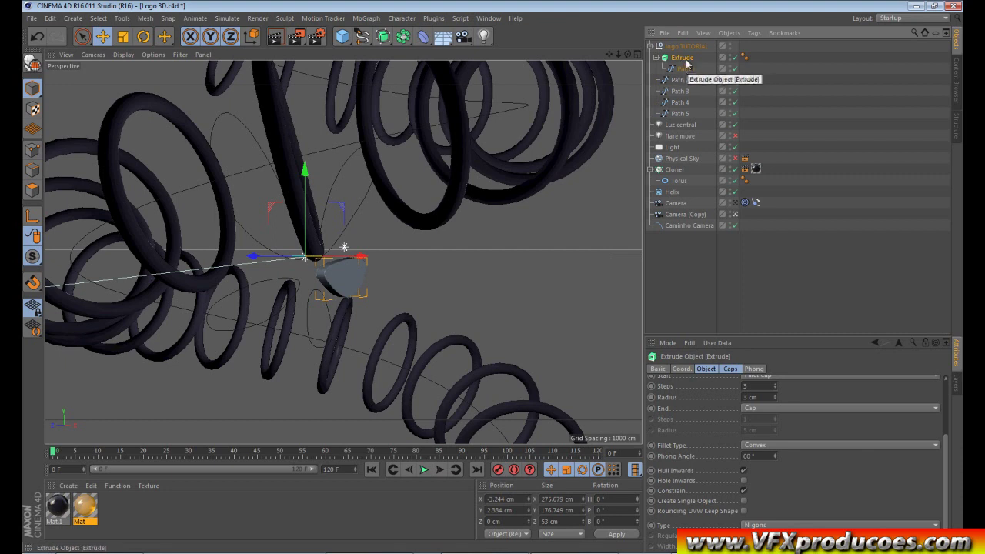
pyautogui.moveTo(683, 68); pyautogui.dragTo(687, 80)
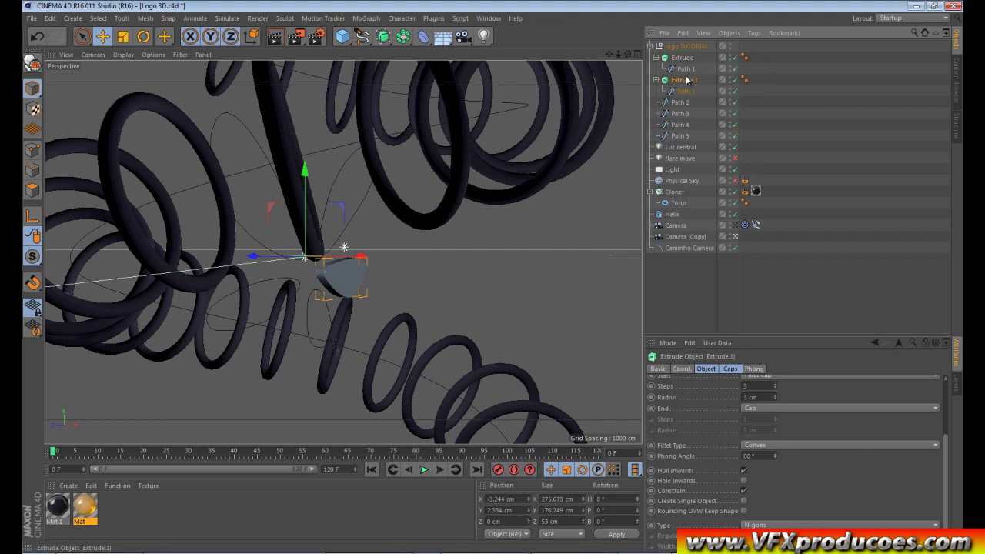
# Replace Extrude.1's copied Path 1 with Path 2 to extrude the second petal
pyautogui.click(685, 91)
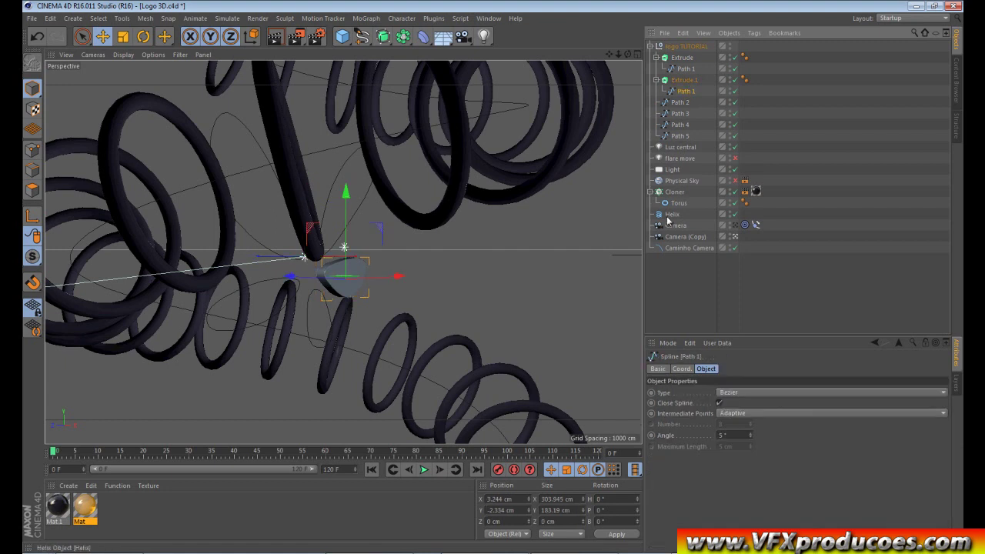
pyautogui.press('Delete')
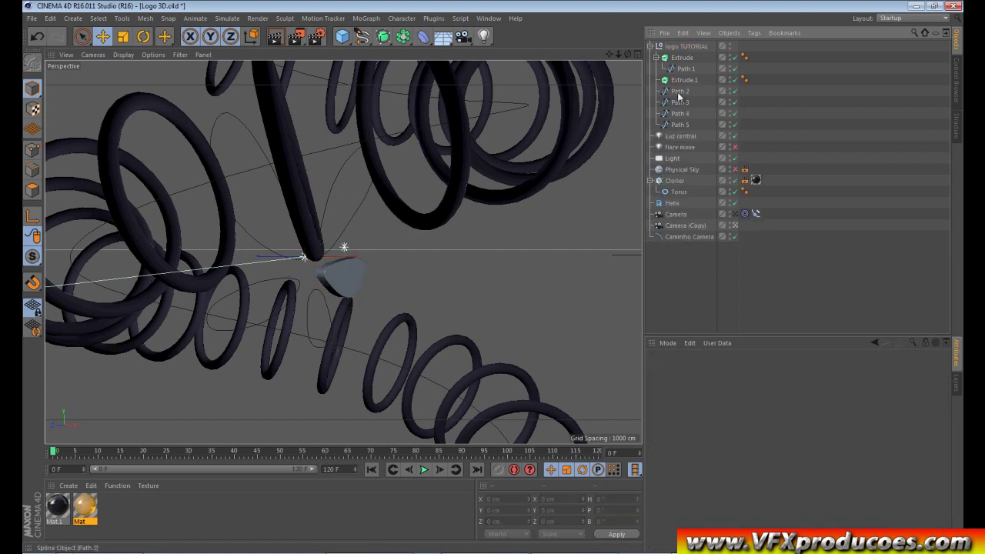
pyautogui.click(681, 92)
pyautogui.moveTo(676, 96); pyautogui.dragTo(687, 80)
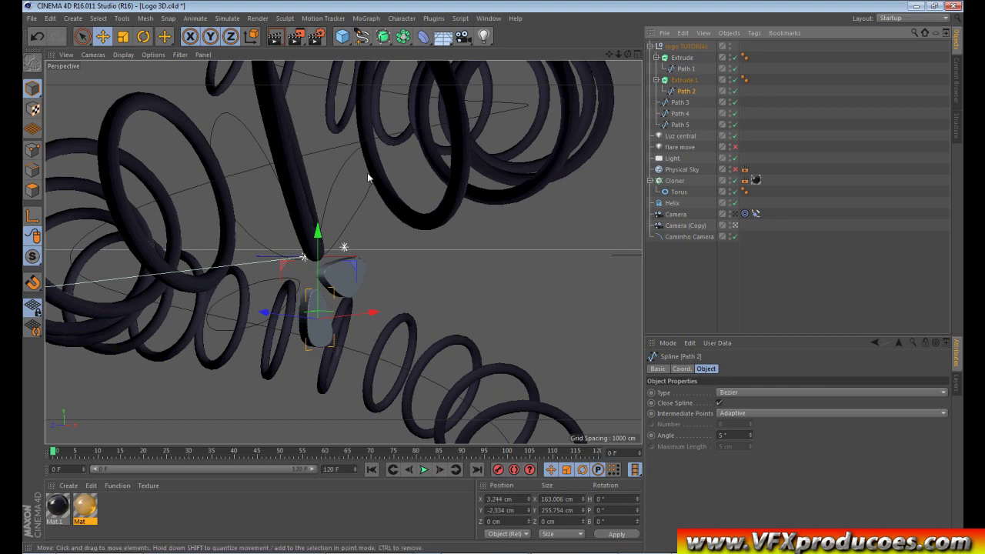
# Duplicate Extrude.1, remove its copied Path 2, and put Path 3 inside instead
pyautogui.click(684, 80)
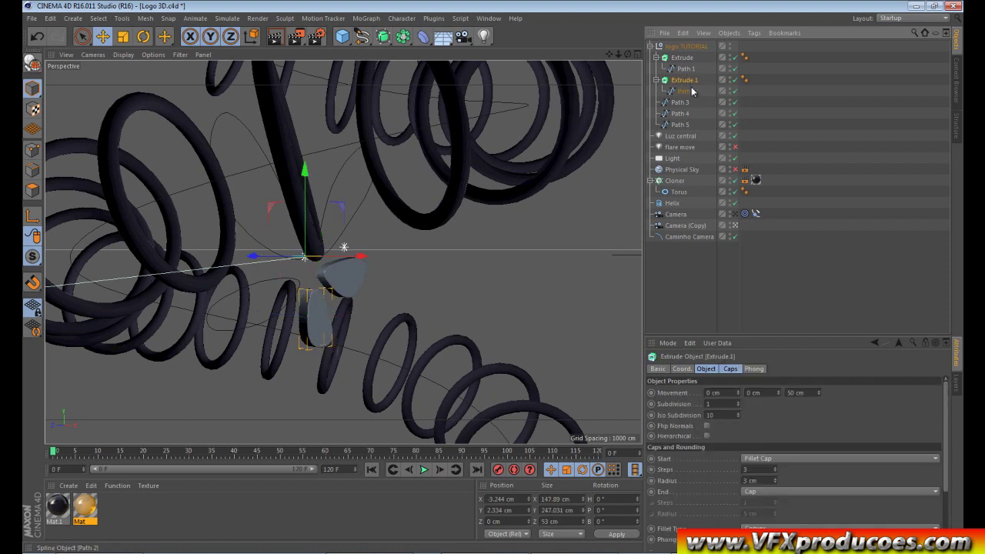
pyautogui.moveTo(690, 91); pyautogui.dragTo(694, 103)
pyautogui.keyDown('ctrl'); pyautogui.moveTo(693, 103); pyautogui.dragTo(690, 101); pyautogui.keyUp('ctrl')
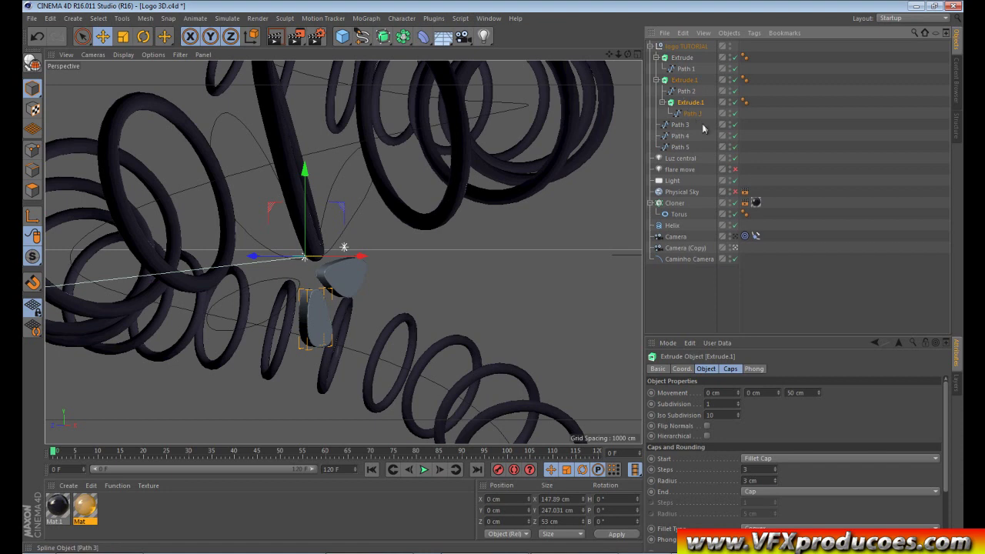
pyautogui.click(693, 113)
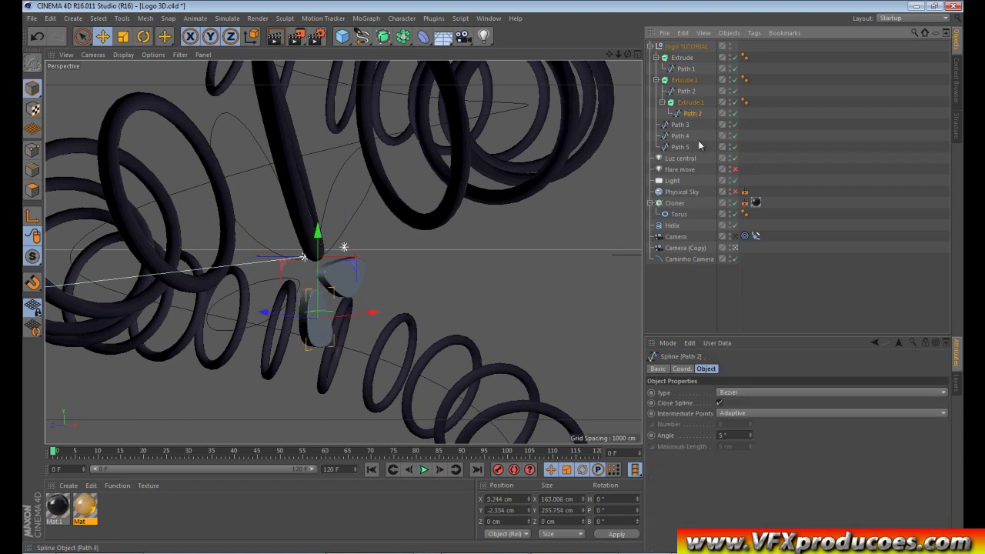
pyautogui.press('Delete')
pyautogui.click(680, 113)
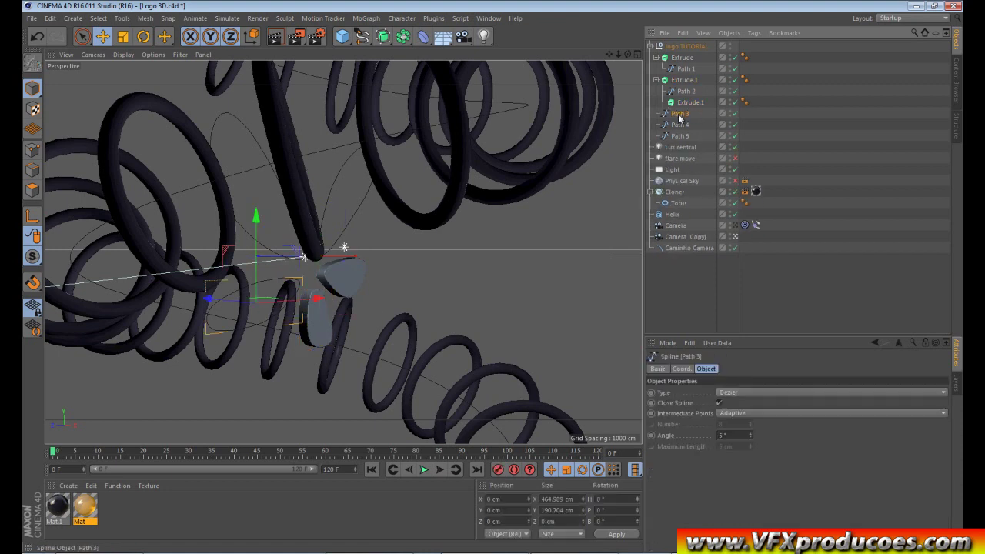
pyautogui.moveTo(698, 105); pyautogui.dragTo(697, 104)
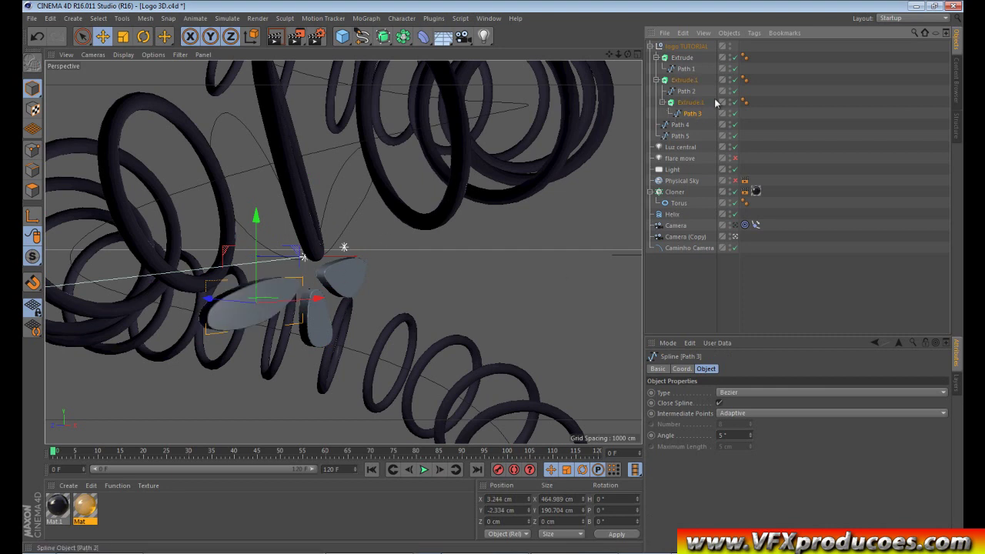
# Make another copy of the Path 3 extrude and delete its duplicated Path 3
pyautogui.moveTo(686, 104); pyautogui.dragTo(668, 124)
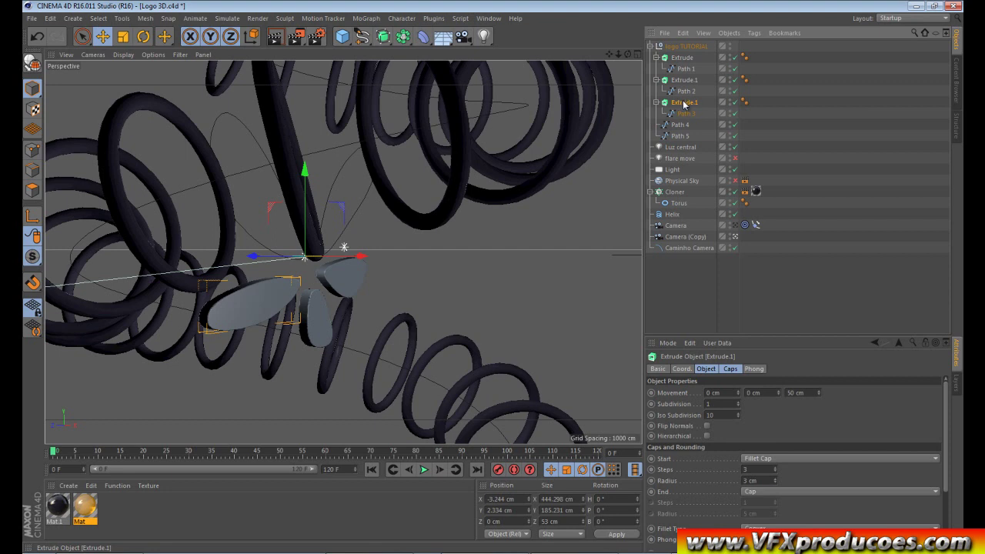
pyautogui.keyDown('ctrl'); pyautogui.moveTo(684, 104); pyautogui.dragTo(680, 127); pyautogui.keyUp('ctrl')
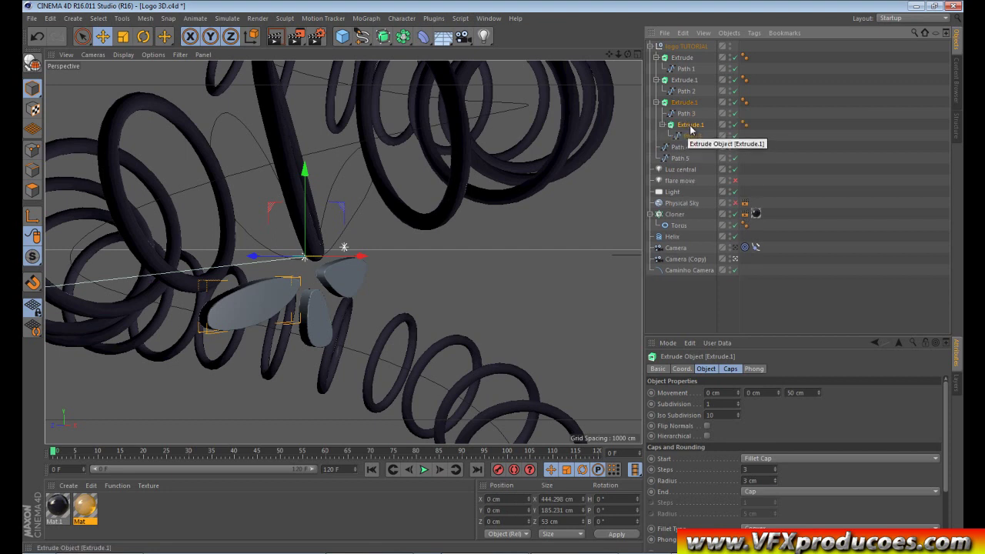
pyautogui.moveTo(691, 130); pyautogui.dragTo(672, 147)
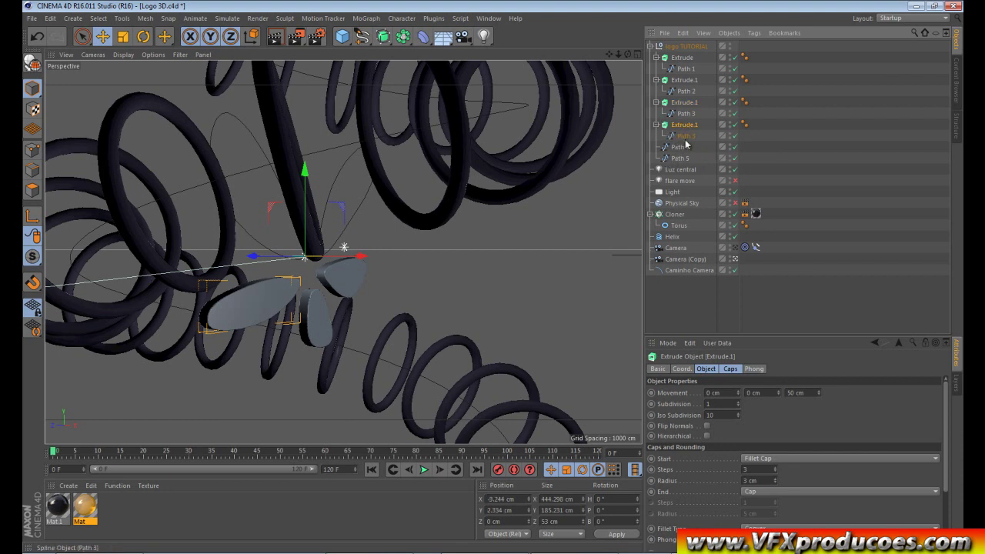
pyautogui.click(685, 141)
pyautogui.press('Delete')
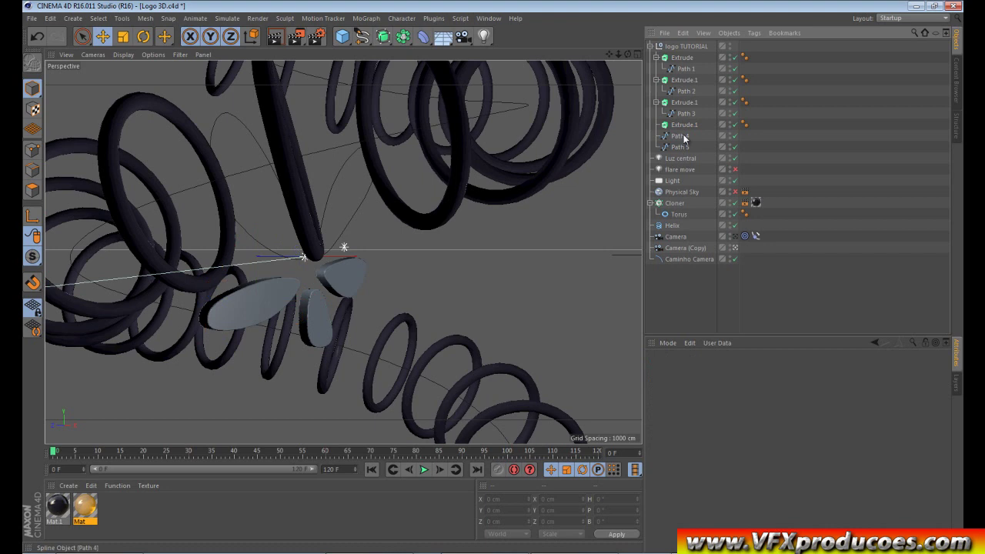
# Extrude Path 4 in the empty Extrude.1 and Path 5 in a new Extrude.2 copy
pyautogui.click(684, 138)
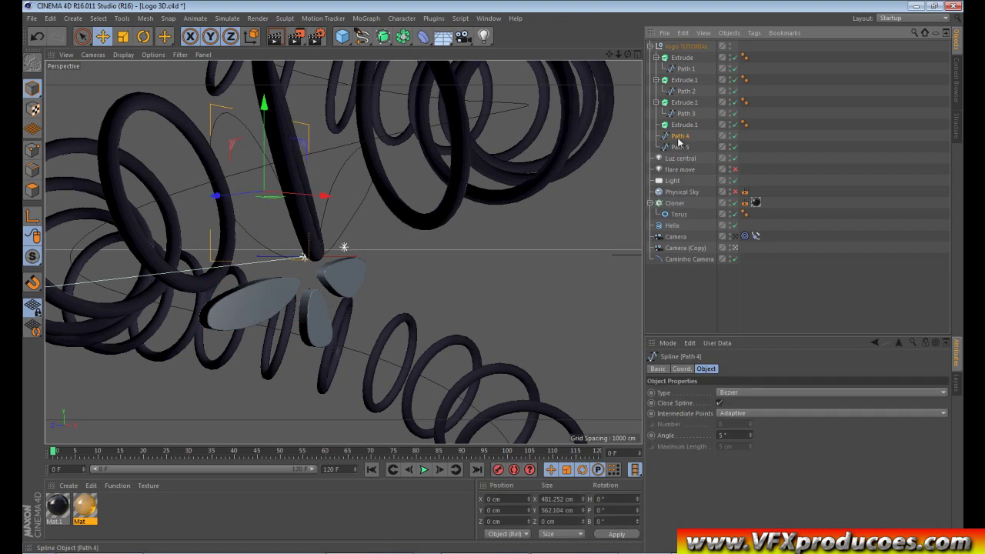
pyautogui.keyDown('ctrl'); pyautogui.moveTo(679, 138); pyautogui.dragTo(685, 126); pyautogui.keyUp('ctrl')
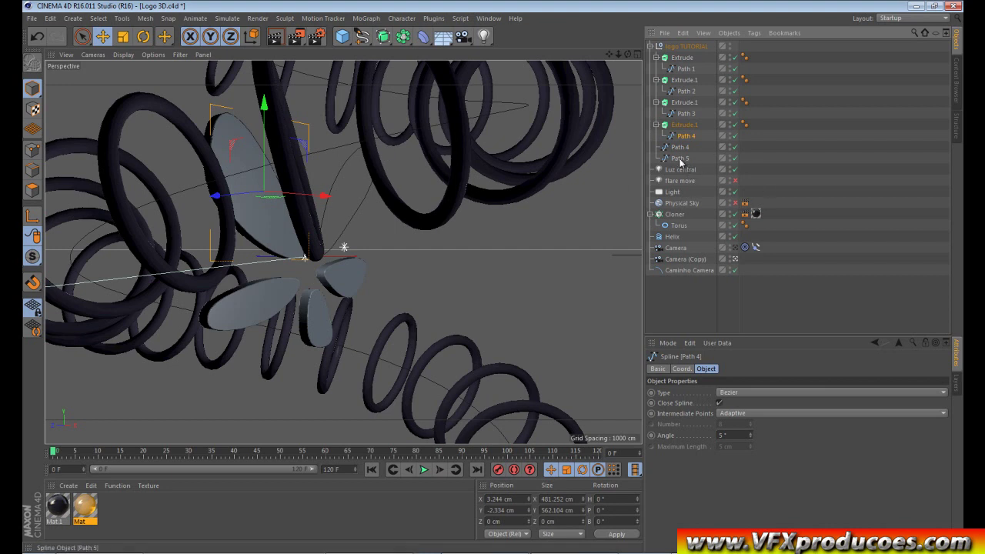
pyautogui.click(684, 126)
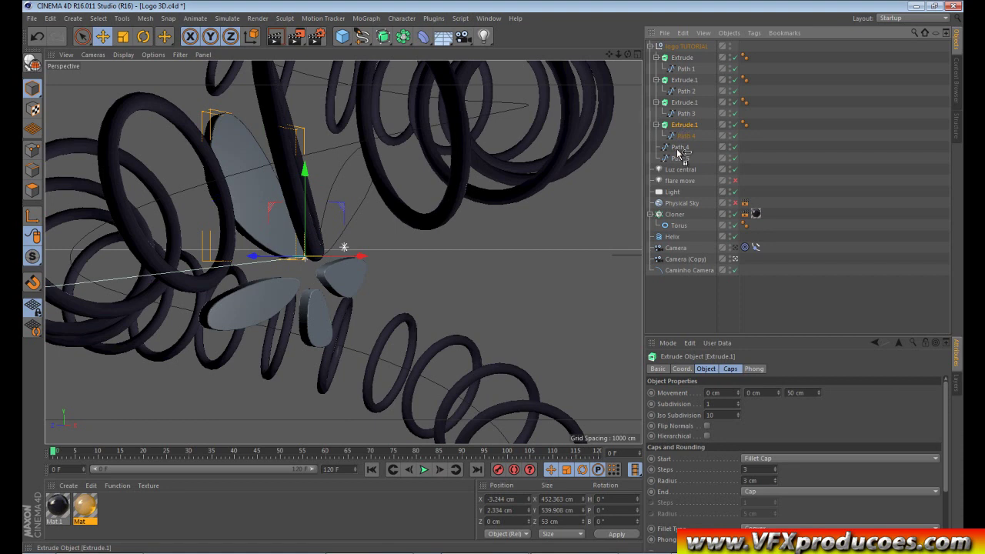
pyautogui.keyDown('ctrl'); pyautogui.moveTo(681, 154); pyautogui.dragTo(681, 156); pyautogui.keyUp('ctrl')
pyautogui.click(687, 170)
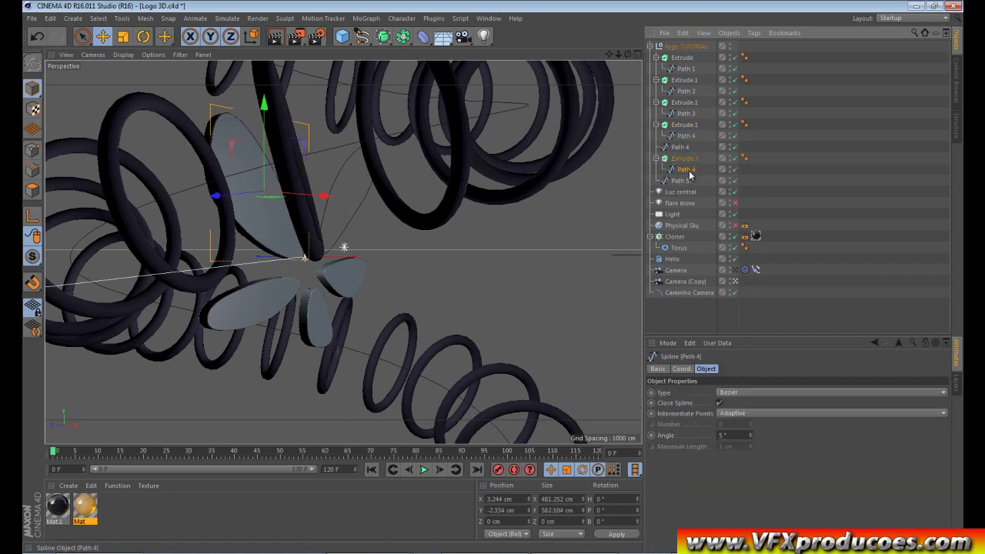
pyautogui.press('Delete')
pyautogui.click(688, 171)
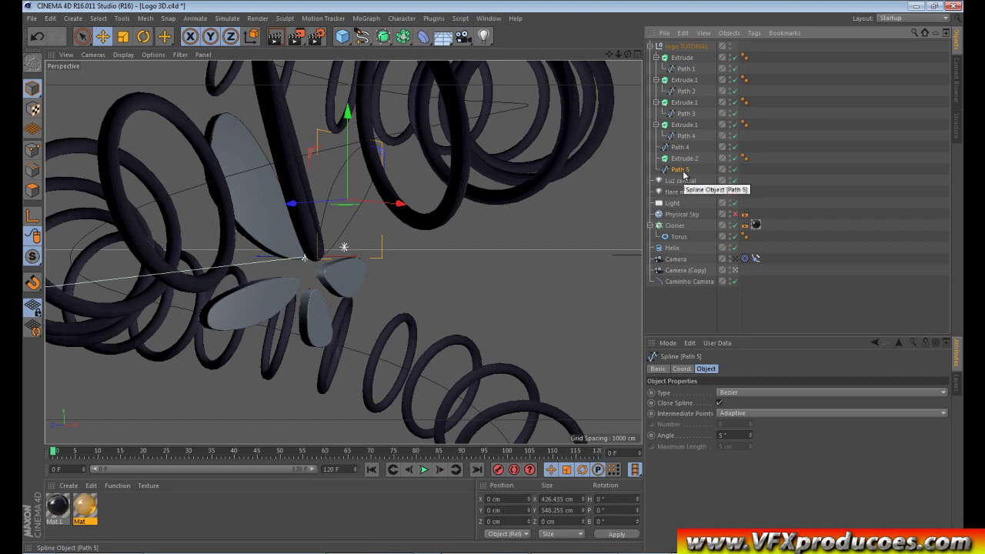
pyautogui.moveTo(683, 171); pyautogui.dragTo(683, 159)
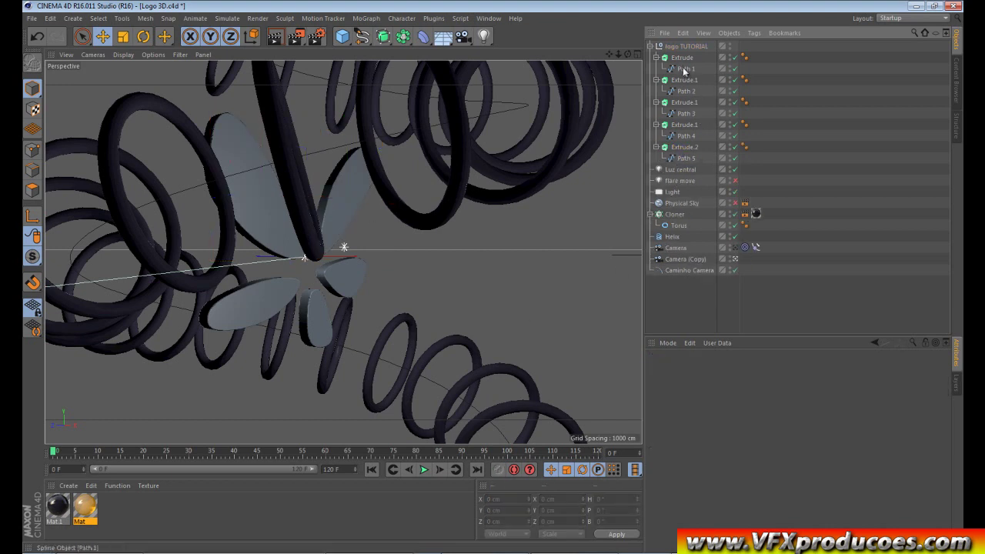
# Collapse all five extrude groups in the Object Manager and select the first Extrude
pyautogui.click(656, 58)
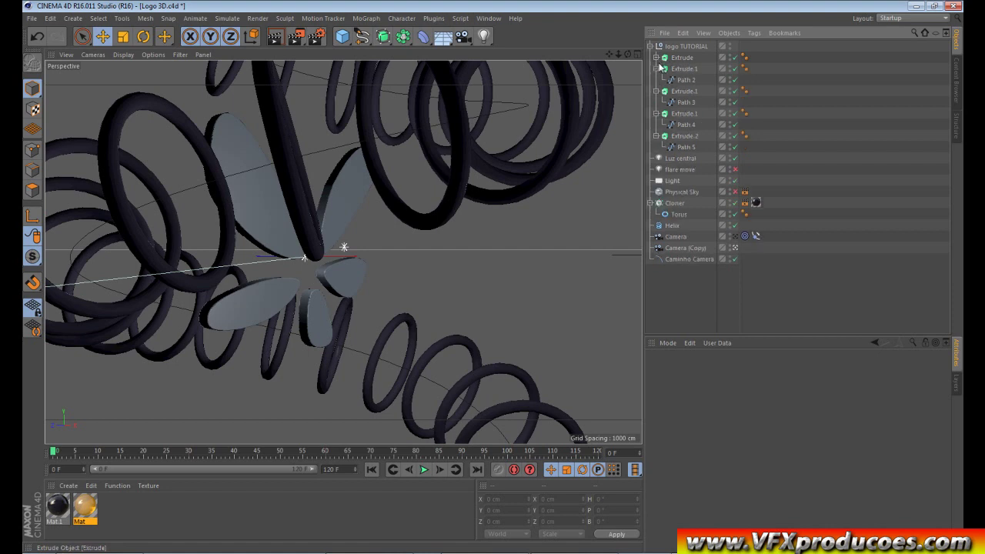
pyautogui.click(655, 70)
pyautogui.click(655, 80)
pyautogui.click(656, 90)
pyautogui.click(656, 102)
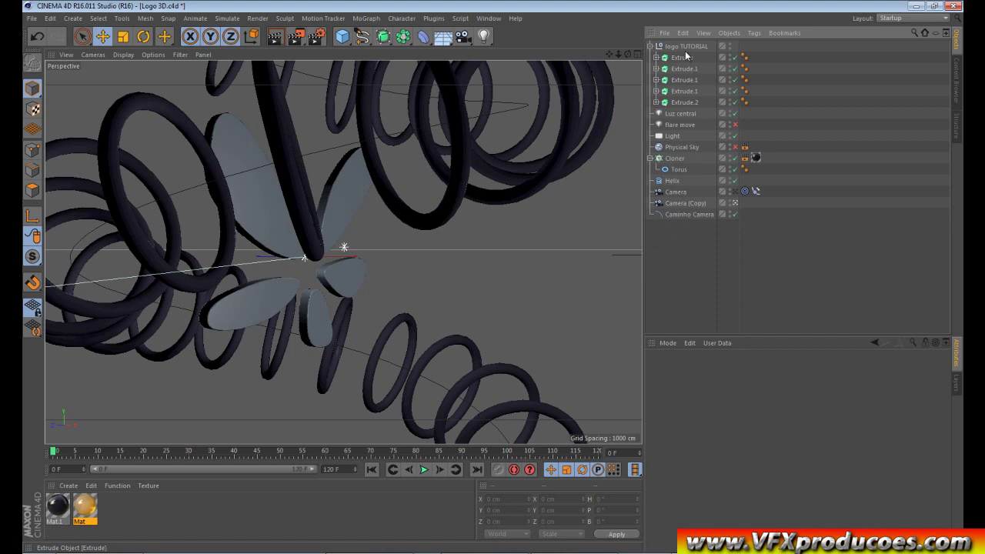
pyautogui.click(681, 58)
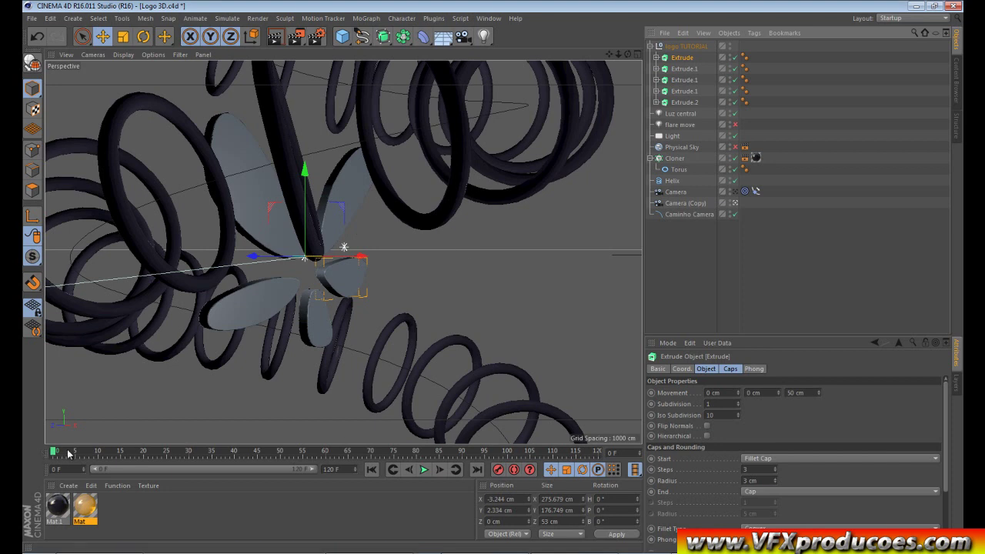
# Scrub the camera animation to frame 118 and select the logo TUTORIAL null
pyautogui.moveTo(53, 454); pyautogui.dragTo(425, 454)
pyautogui.moveTo(569, 454)
pyautogui.mouseDown()
pyautogui.moveTo(580, 455)
pyautogui.moveTo(518, 455)
pyautogui.moveTo(369, 490)
pyautogui.moveTo(190, 505)
pyautogui.moveTo(590, 454)
pyautogui.mouseUp()
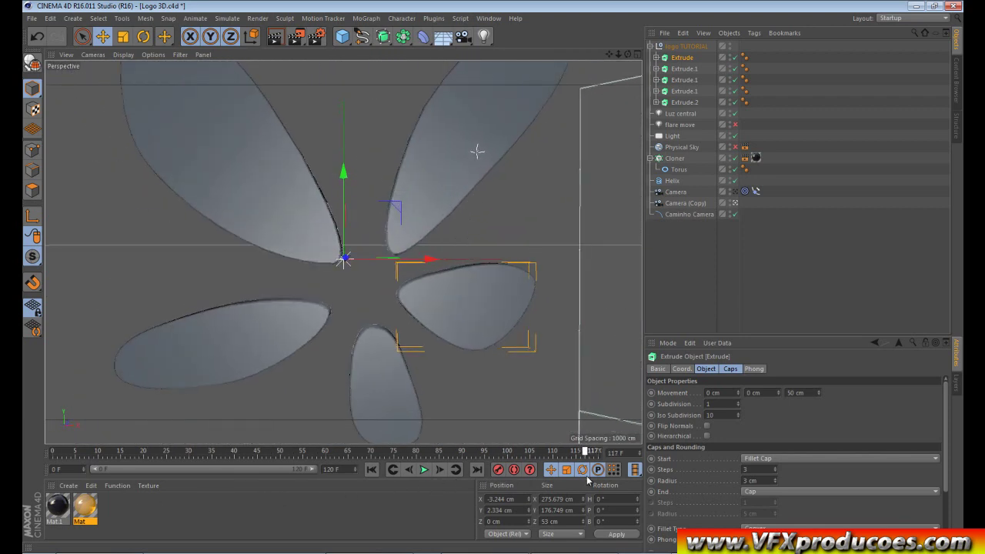
pyautogui.click(684, 46)
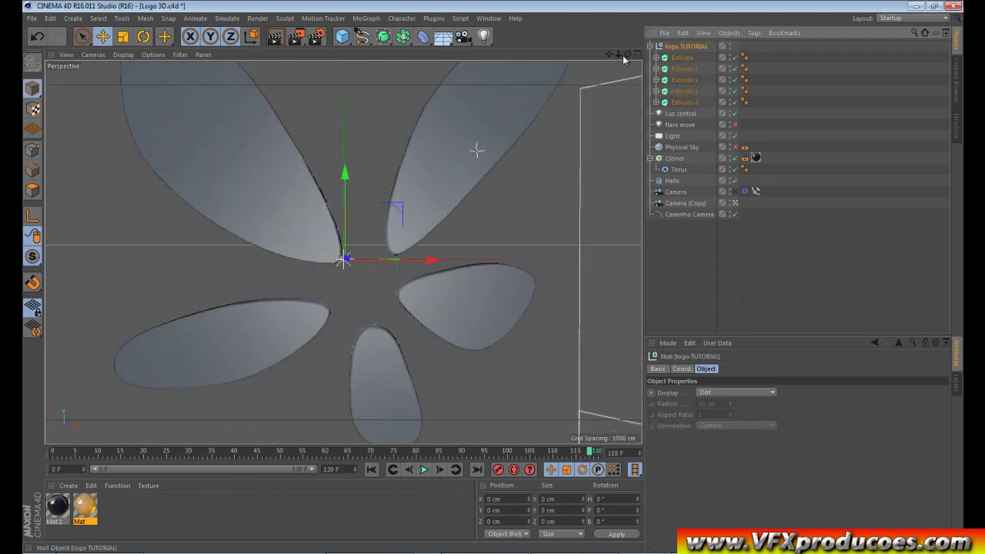
# Scale the logo TUTORIAL null to about 60%, preview the early frames, then deselect everything
pyautogui.click(122, 38)
pyautogui.moveTo(396, 208); pyautogui.dragTo(380, 232)
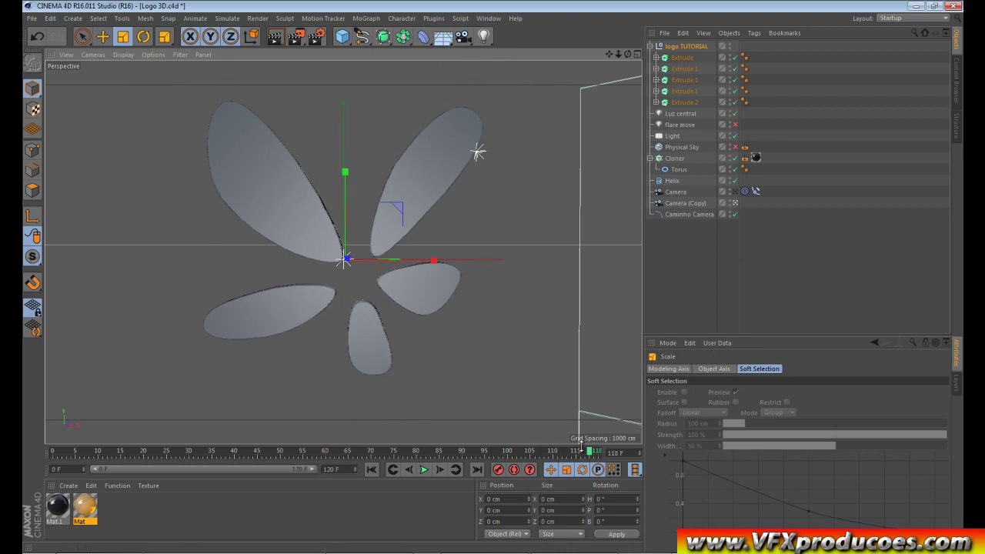
pyautogui.moveTo(588, 453); pyautogui.dragTo(273, 476)
pyautogui.moveTo(193, 451)
pyautogui.mouseDown()
pyautogui.moveTo(593, 451)
pyautogui.moveTo(69, 451)
pyautogui.moveTo(634, 457)
pyautogui.mouseUp()
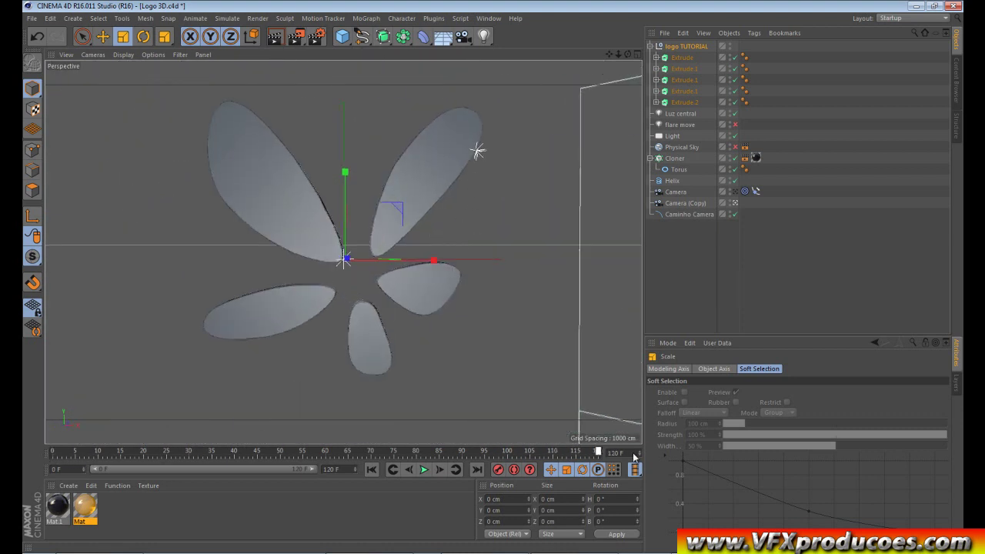
pyautogui.click(636, 185)
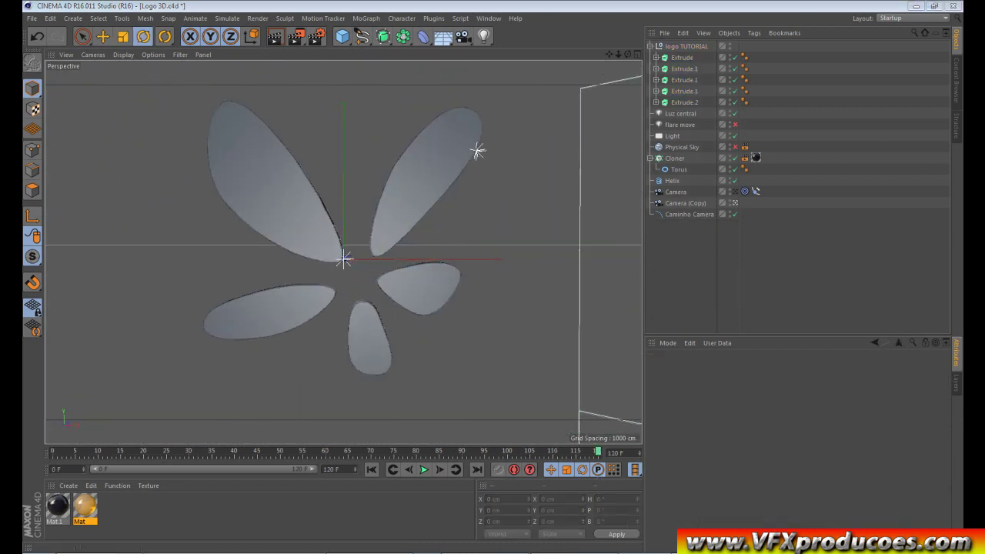
# Key the Extrude petal's assembled pose at frame 120, then move it to X 620.697 cm at frame 0
pyautogui.click(677, 59)
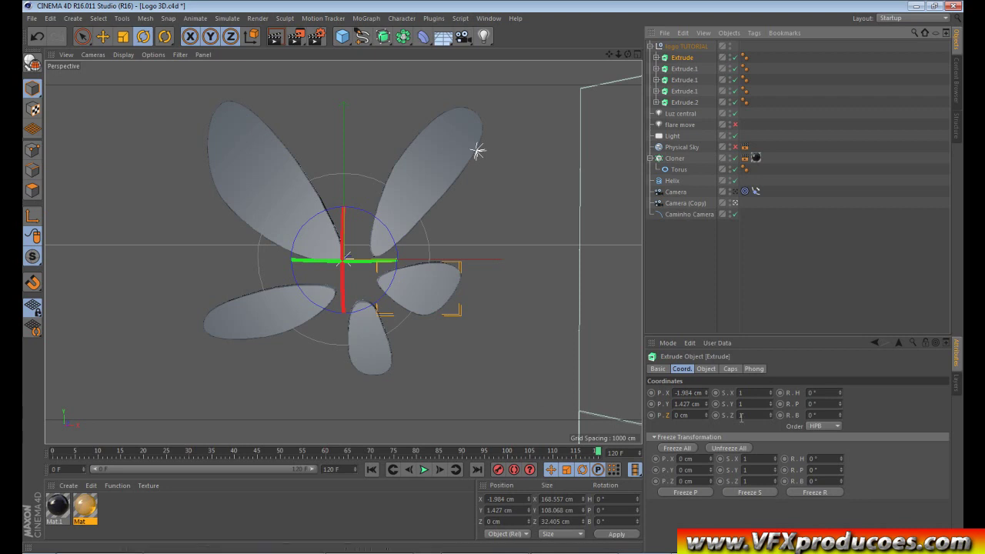
pyautogui.keyDown('ctrl'); pyautogui.click(781, 394); pyautogui.keyUp('ctrl')
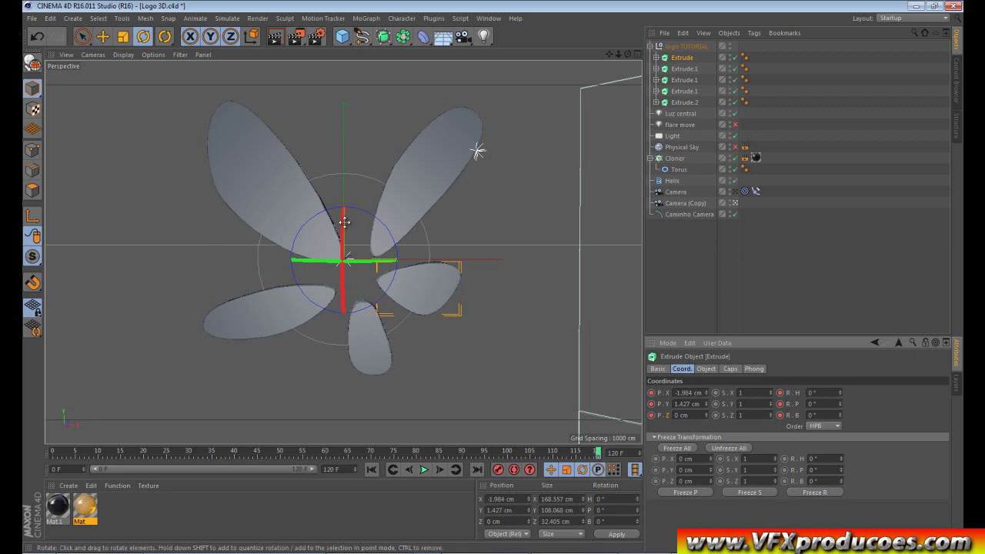
pyautogui.click(103, 37)
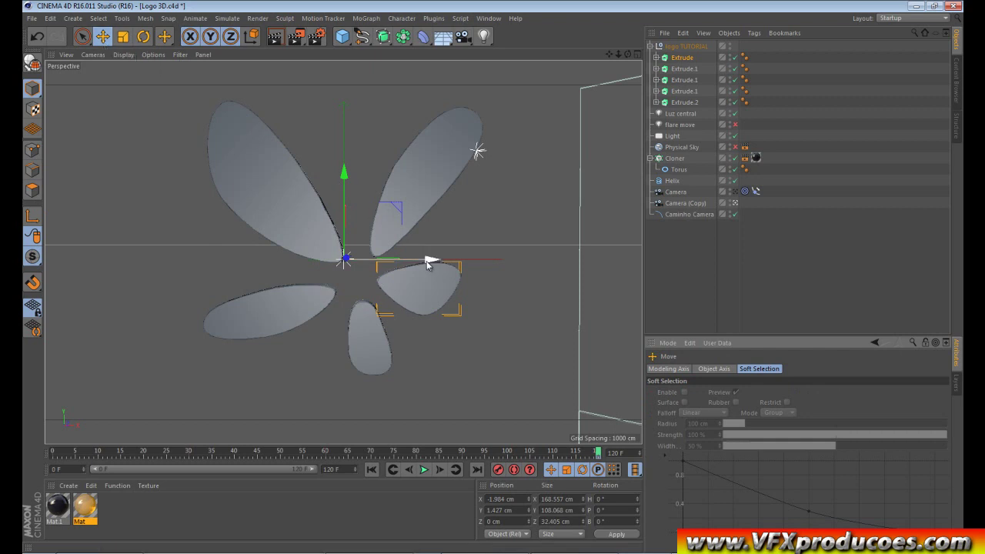
pyautogui.moveTo(600, 455)
pyautogui.mouseDown()
pyautogui.moveTo(146, 462)
pyautogui.moveTo(26, 477)
pyautogui.mouseUp()
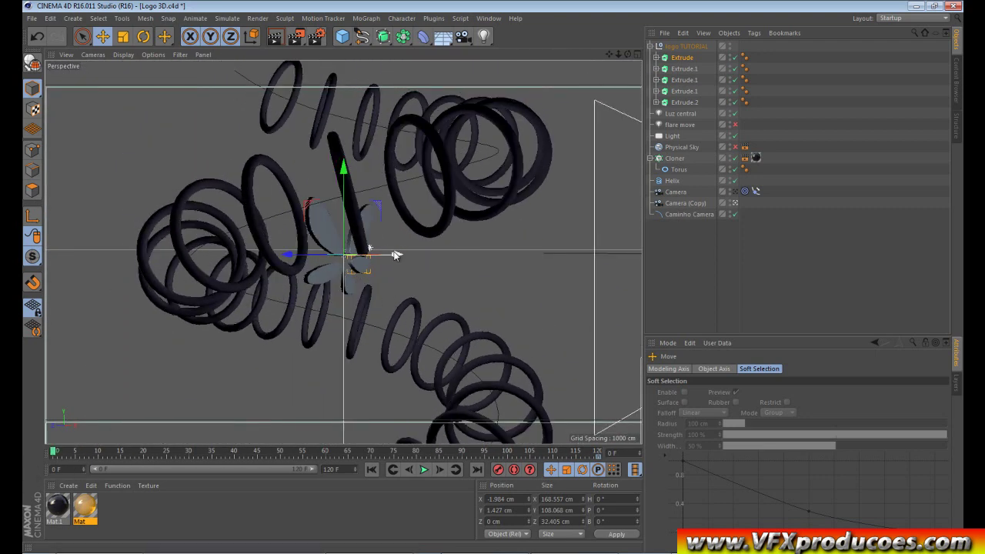
pyautogui.moveTo(394, 257)
pyautogui.mouseDown()
pyautogui.moveTo(453, 262)
pyautogui.moveTo(450, 271)
pyautogui.mouseUp()
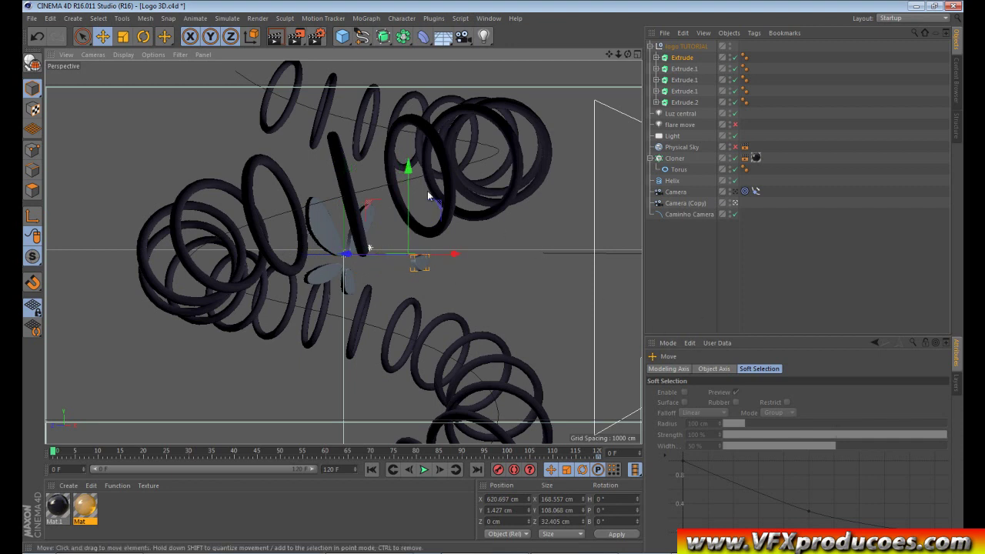
pyautogui.click(143, 36)
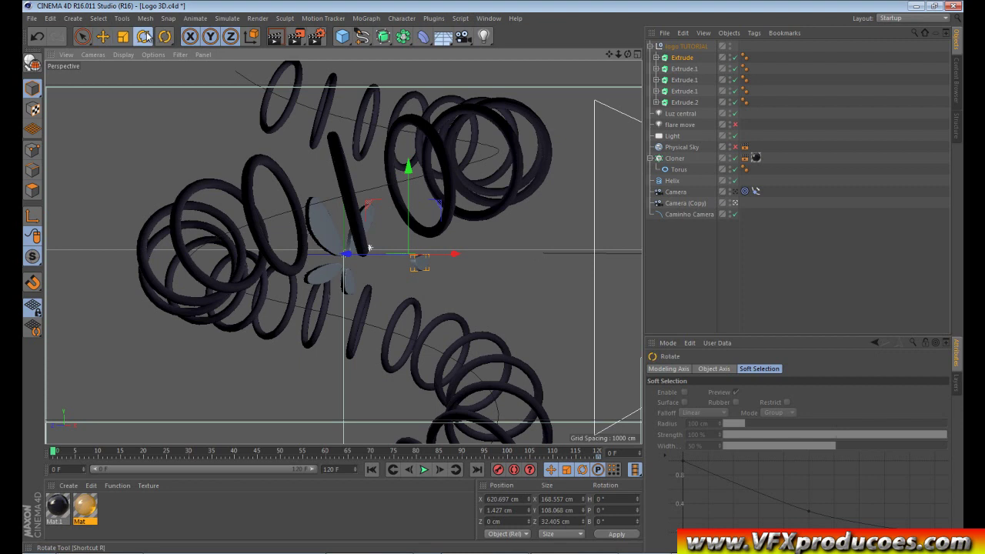
# Tumble Extrude to H -38.28°, B -196.641° and key its frame-0 position and rotation
pyautogui.moveTo(402, 234); pyautogui.dragTo(426, 413)
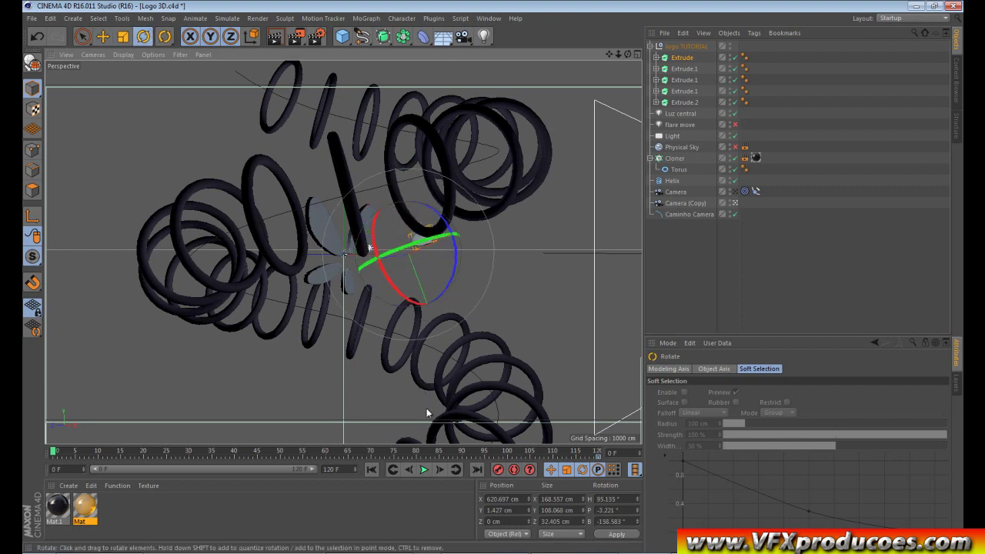
pyautogui.moveTo(424, 246); pyautogui.dragTo(252, 297)
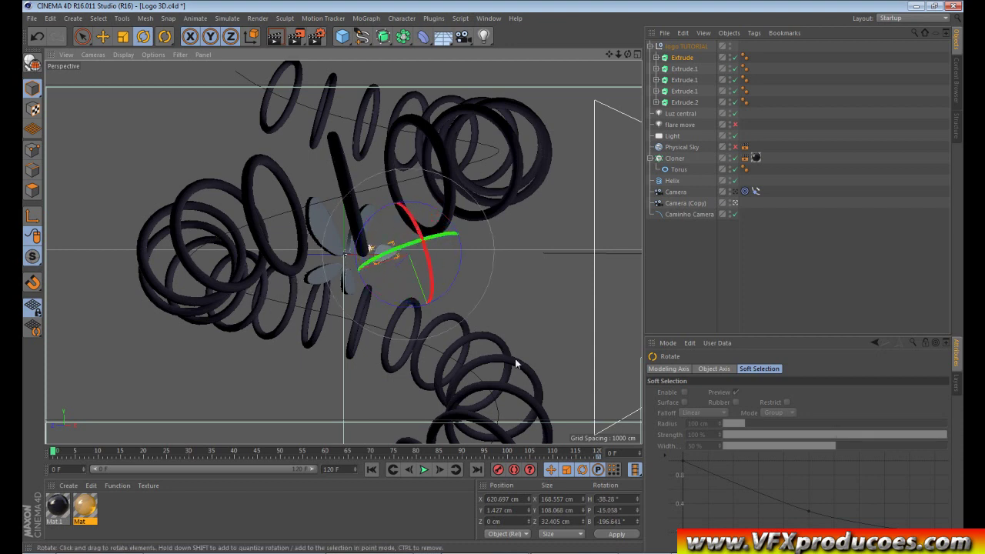
pyautogui.click(683, 58)
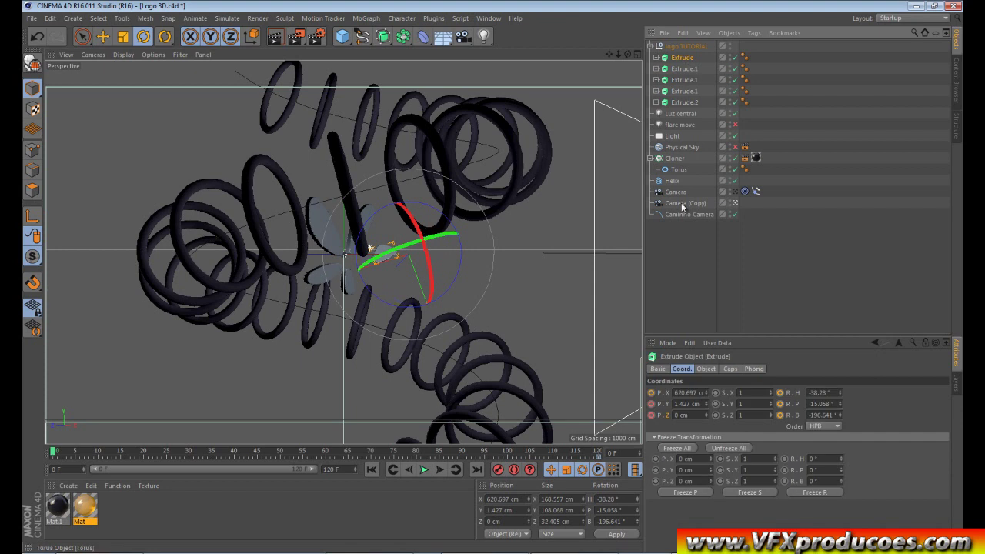
pyautogui.click(652, 394)
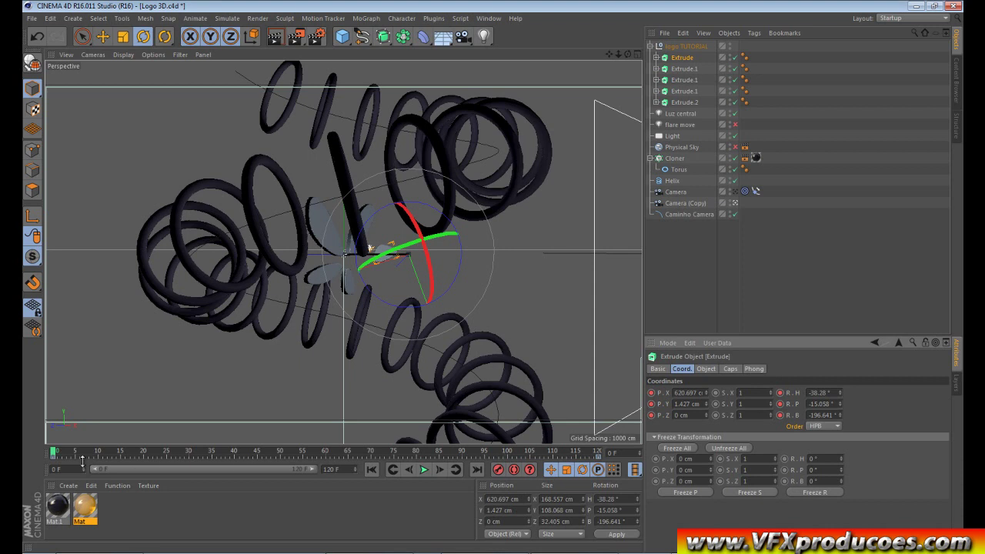
pyautogui.click(102, 433)
pyautogui.moveTo(59, 448)
pyautogui.mouseDown()
pyautogui.moveTo(546, 450)
pyautogui.moveTo(630, 461)
pyautogui.moveTo(136, 503)
pyautogui.moveTo(637, 453)
pyautogui.mouseUp()
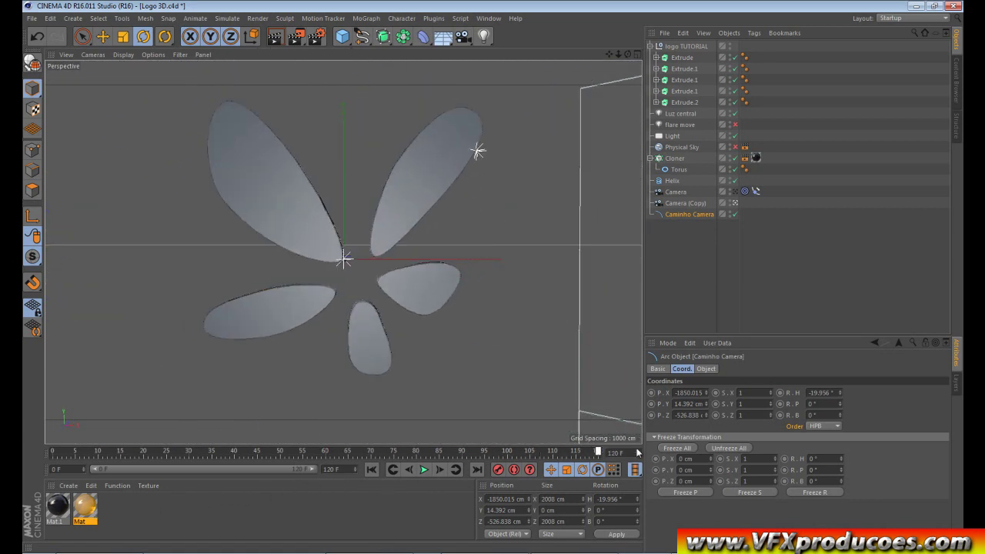
# Key Extrude.1's assembled pose at frame 120, then lower it to Y -268.333 cm at frame 0
pyautogui.click(687, 70)
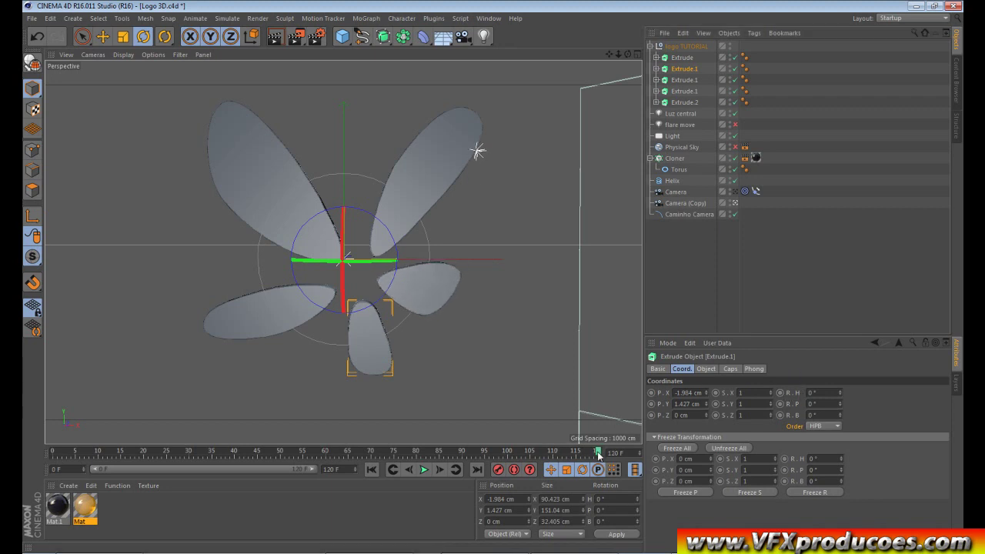
pyautogui.keyDown('ctrl'); pyautogui.moveTo(780, 394); pyautogui.dragTo(782, 416); pyautogui.keyUp('ctrl')
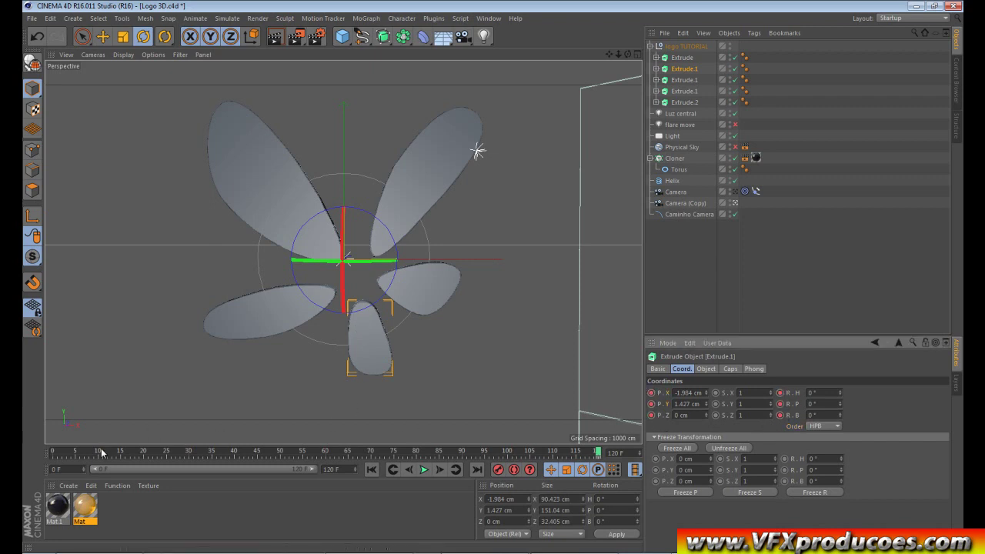
pyautogui.moveTo(70, 452); pyautogui.dragTo(40, 450)
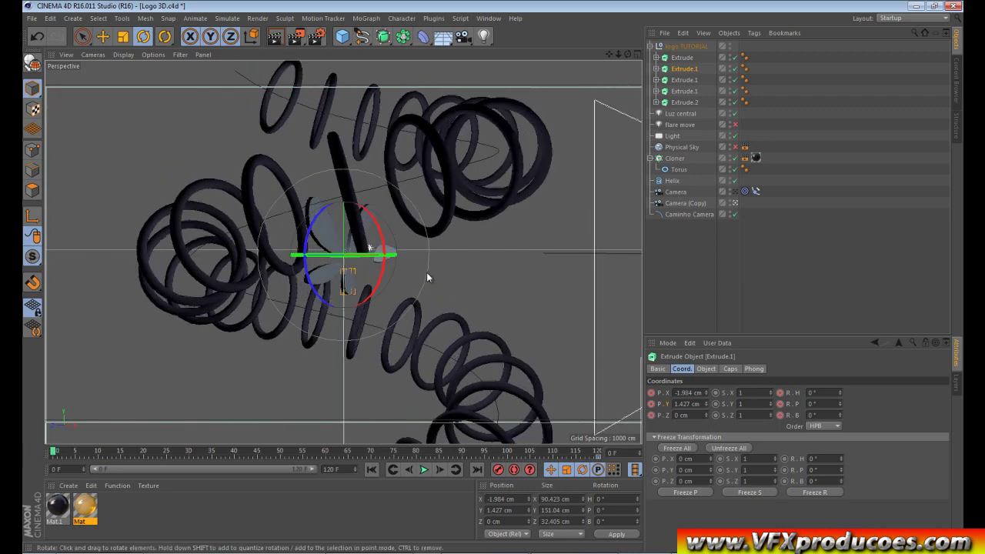
pyautogui.click(103, 37)
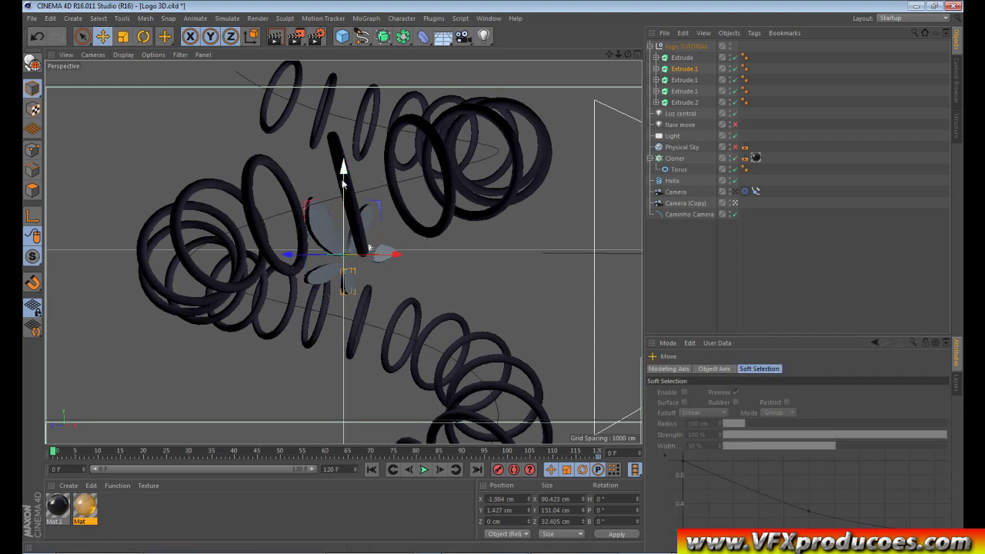
pyautogui.moveTo(343, 182); pyautogui.dragTo(343, 230)
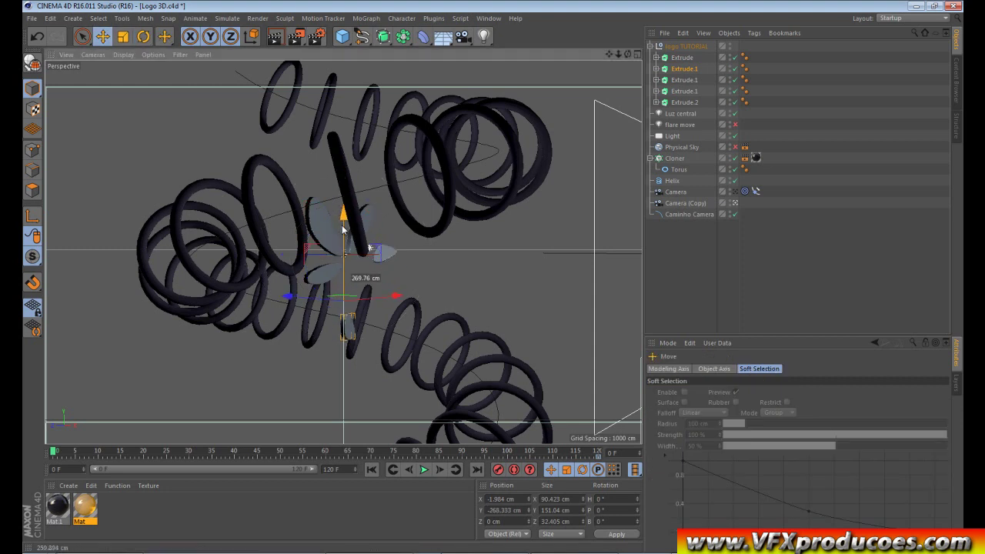
# Tumble the bottom petal, key its frame-0 position and rotation, and preview the motion
pyautogui.click(144, 37)
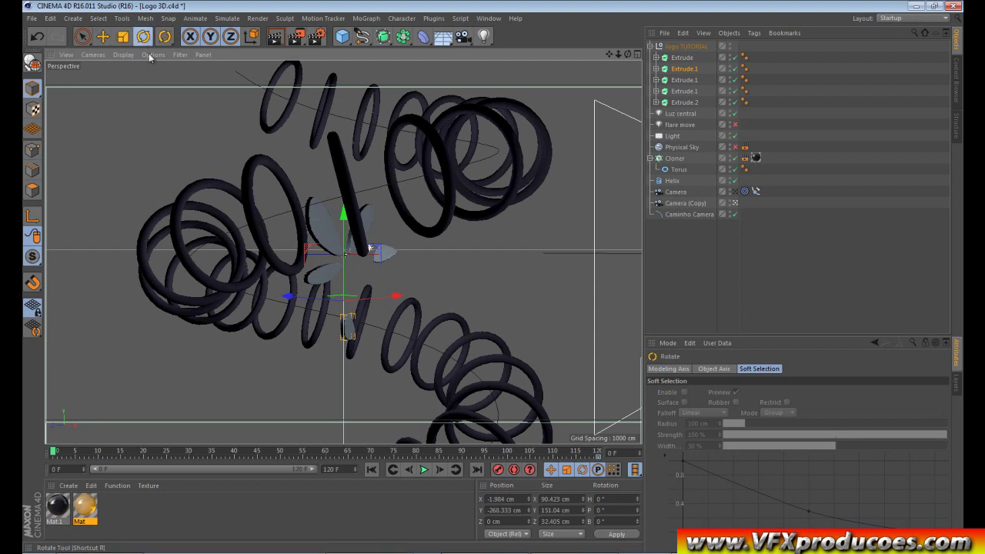
pyautogui.moveTo(353, 326)
pyautogui.mouseDown()
pyautogui.moveTo(296, 198)
pyautogui.moveTo(311, 294)
pyautogui.moveTo(413, 302)
pyautogui.mouseUp()
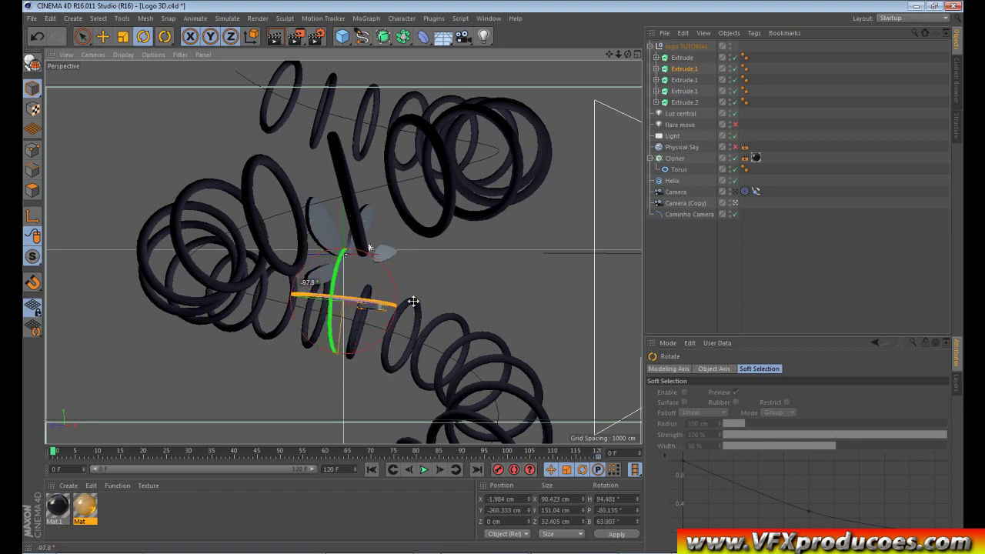
pyautogui.moveTo(332, 296); pyautogui.dragTo(331, 348)
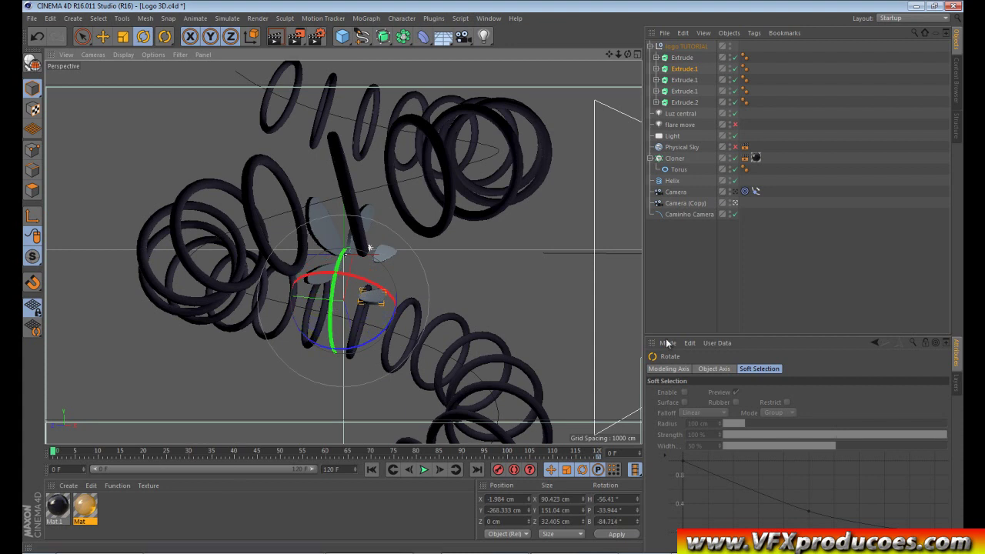
pyautogui.click(684, 69)
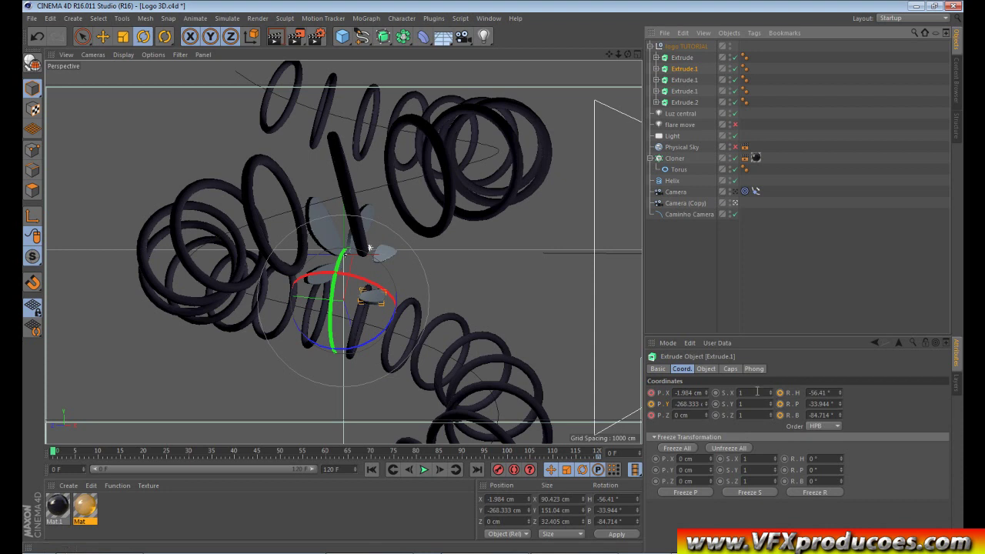
pyautogui.click(660, 413)
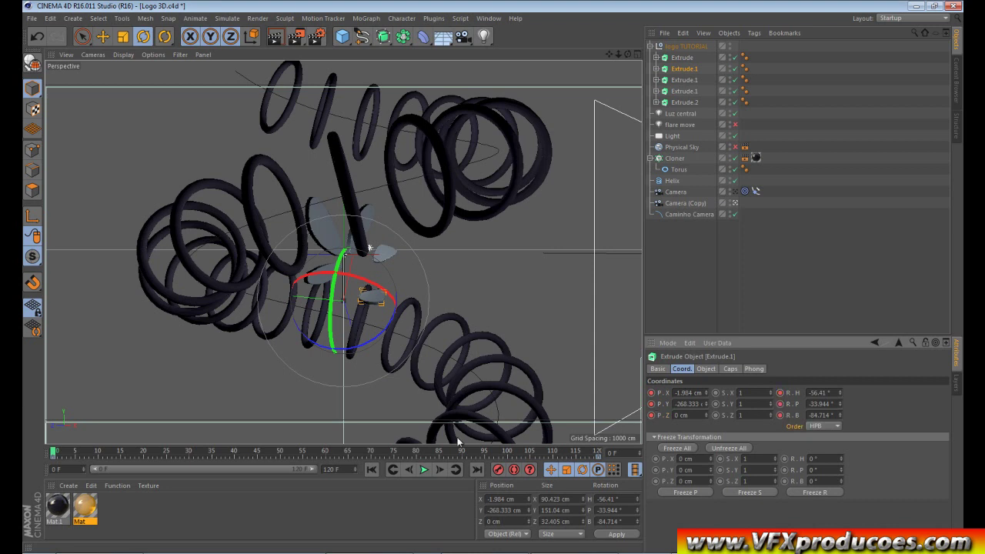
pyautogui.moveTo(53, 452)
pyautogui.mouseDown()
pyautogui.moveTo(545, 461)
pyautogui.moveTo(186, 480)
pyautogui.moveTo(650, 495)
pyautogui.mouseUp()
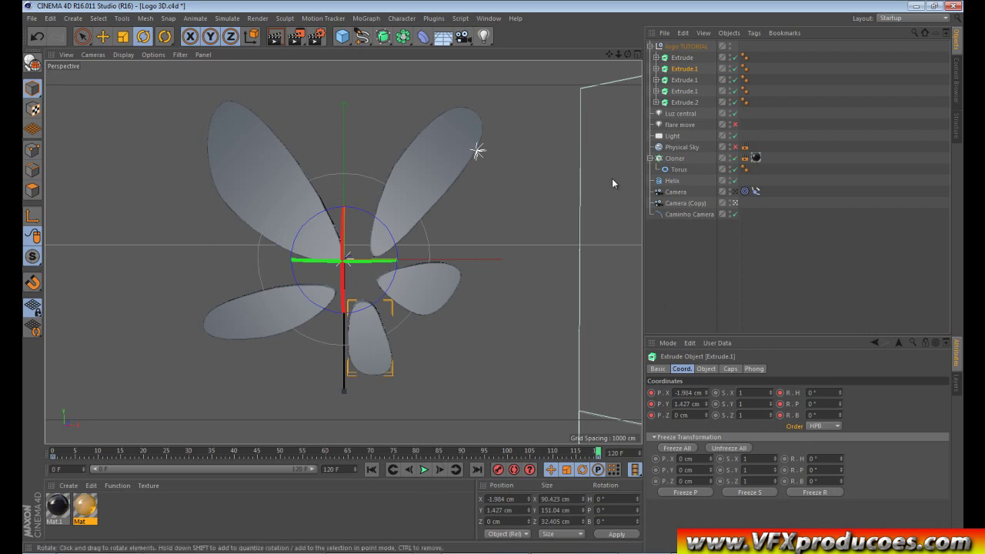
# Key the lower-left petal at frame 120, then move it to X -231.115, Y -289.589 cm at frame 0
pyautogui.click(684, 80)
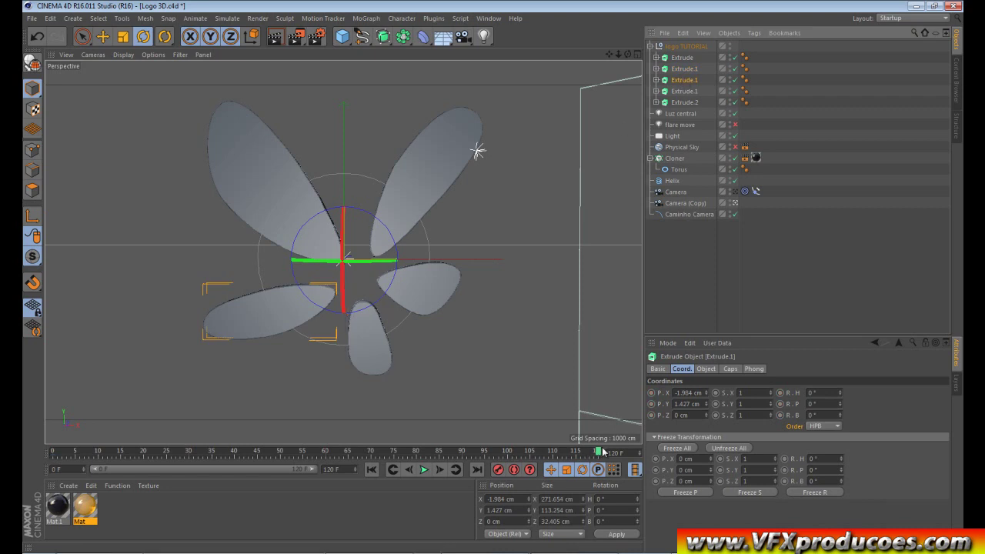
pyautogui.keyDown('ctrl'); pyautogui.click(782, 394); pyautogui.keyUp('ctrl')
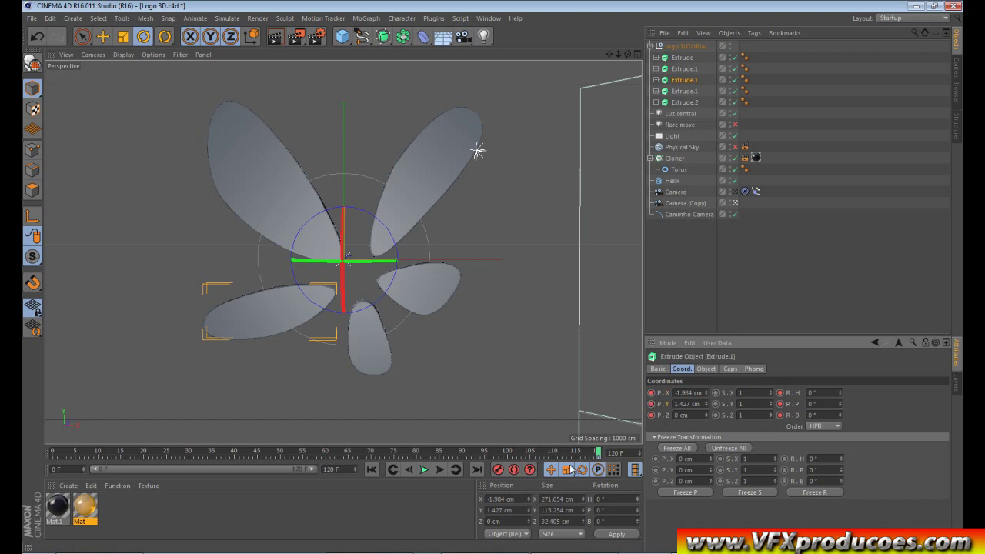
pyautogui.click(423, 470)
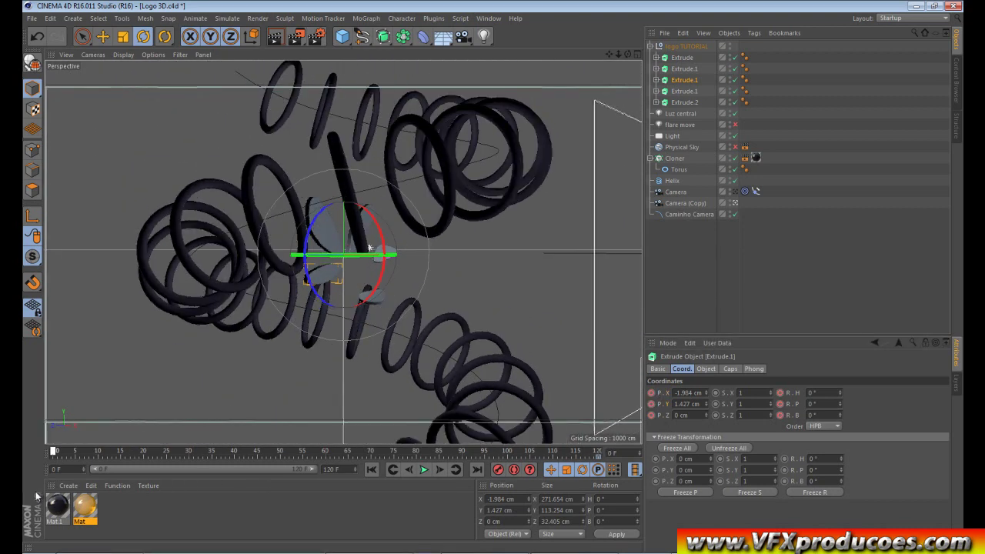
pyautogui.click(103, 36)
pyautogui.moveTo(336, 259)
pyautogui.mouseDown()
pyautogui.moveTo(266, 262)
pyautogui.moveTo(276, 258)
pyautogui.mouseUp()
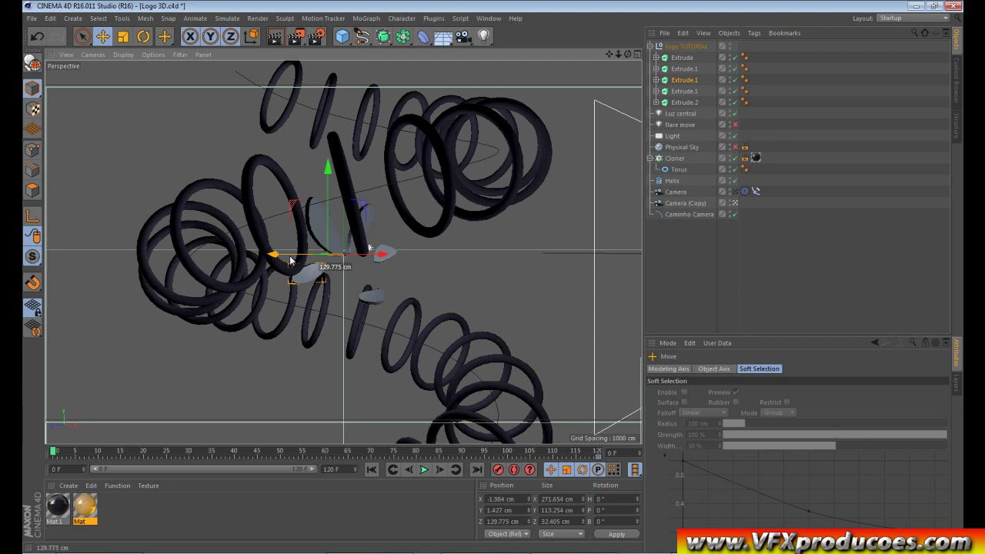
pyautogui.moveTo(385, 256)
pyautogui.mouseDown()
pyautogui.moveTo(306, 190)
pyautogui.moveTo(301, 240)
pyautogui.mouseUp()
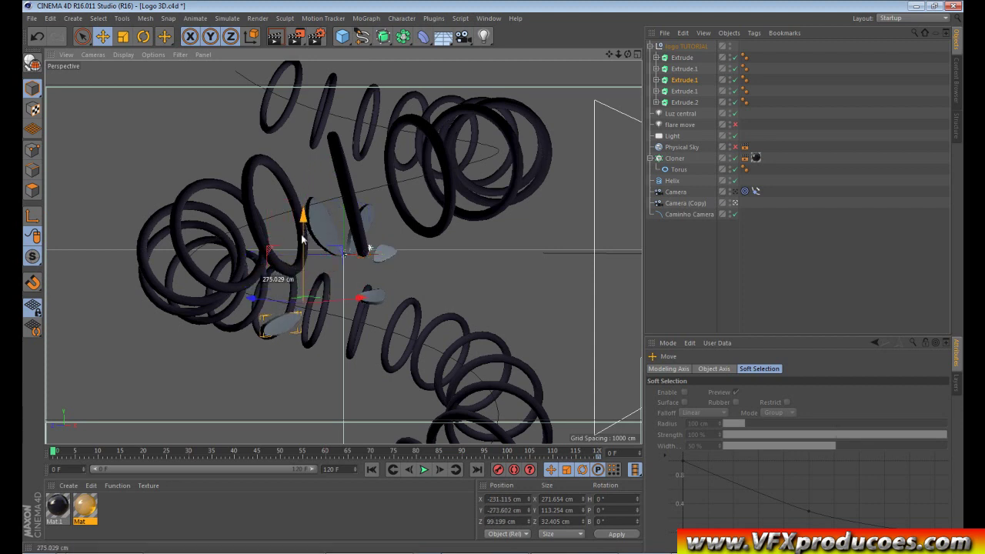
# Tumble the lower-left petal, key its frame-0 position and rotation, and preview to frame 81
pyautogui.click(143, 37)
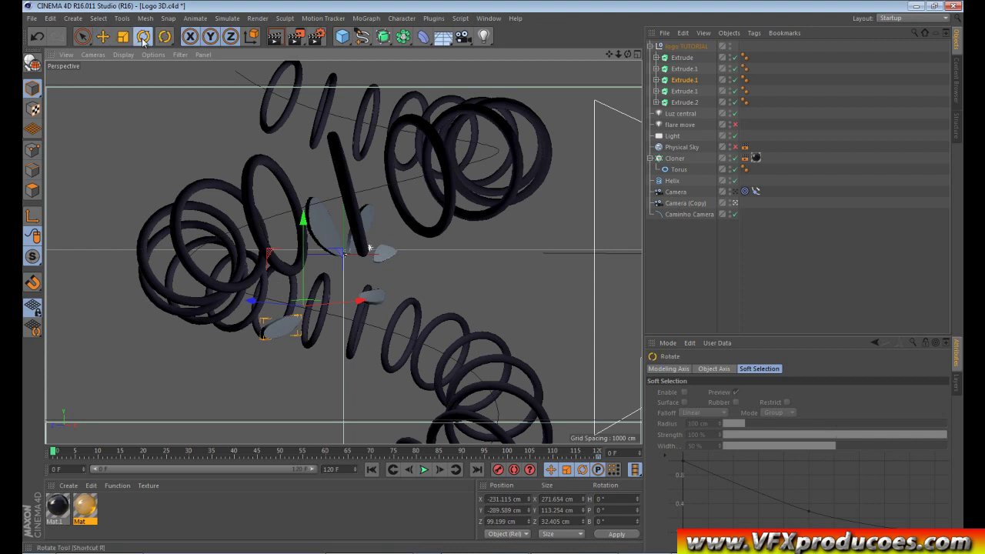
pyautogui.moveTo(282, 328)
pyautogui.mouseDown()
pyautogui.moveTo(295, 266)
pyautogui.moveTo(377, 340)
pyautogui.moveTo(402, 385)
pyautogui.mouseUp()
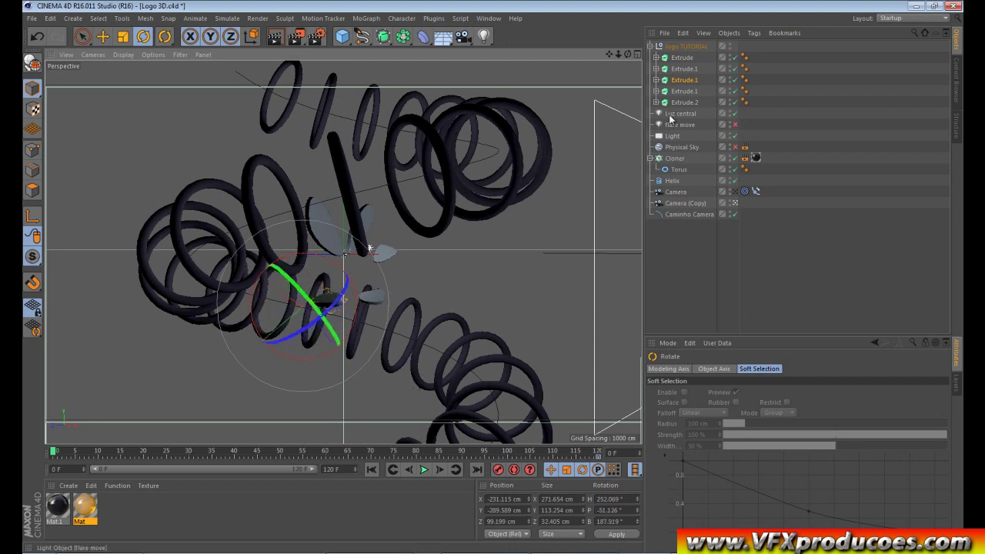
pyautogui.click(677, 81)
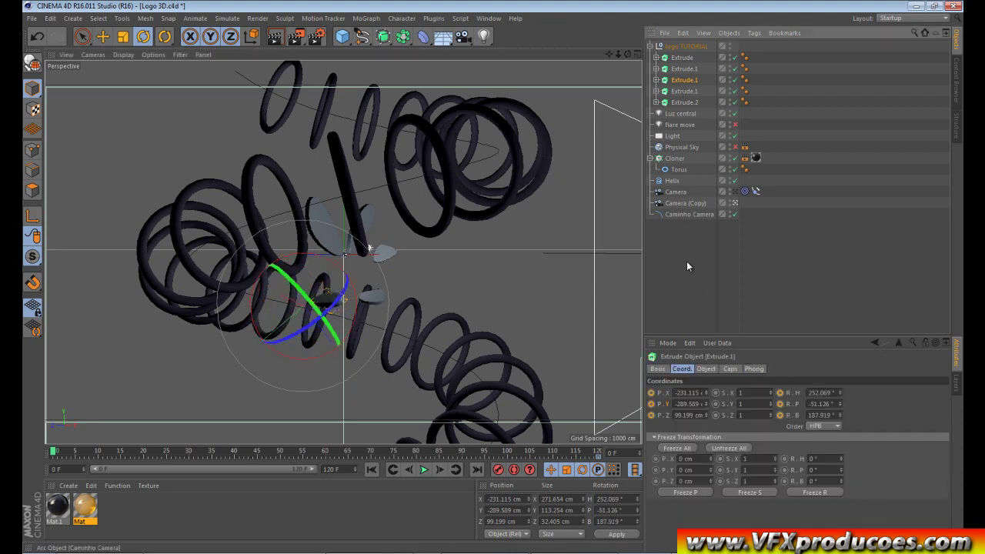
pyautogui.click(779, 393)
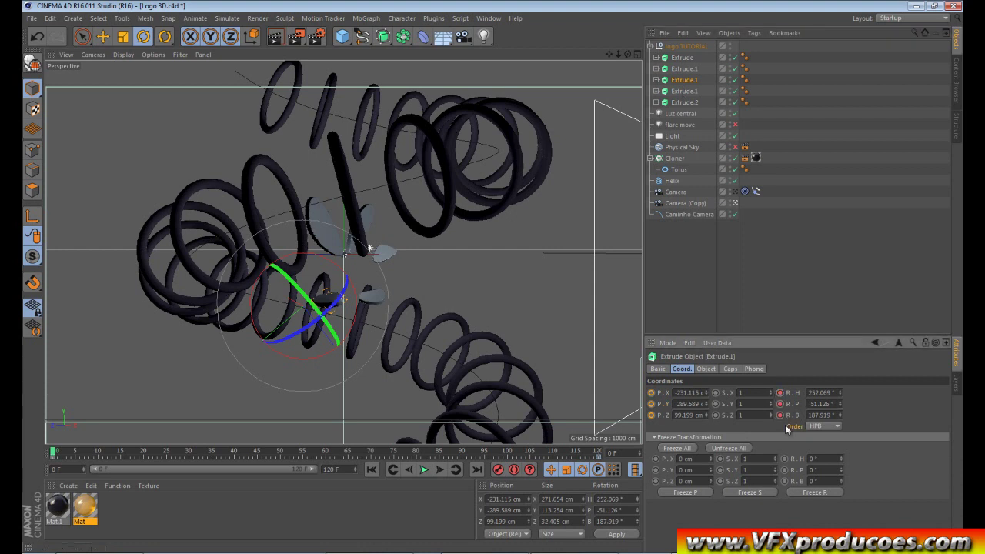
pyautogui.click(651, 394)
pyautogui.moveTo(54, 454)
pyautogui.mouseDown()
pyautogui.moveTo(441, 453)
pyautogui.moveTo(212, 485)
pyautogui.moveTo(598, 452)
pyautogui.mouseUp()
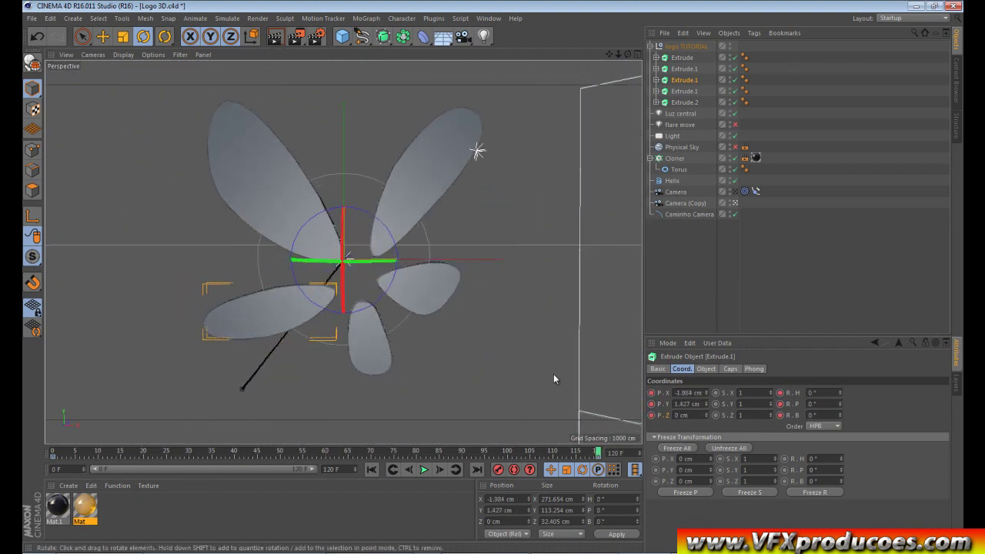
# Key the second Extrude.1's final pose at frame 120, then move it to X -322.344, Y 311.108 cm at frame 0
pyautogui.click(682, 92)
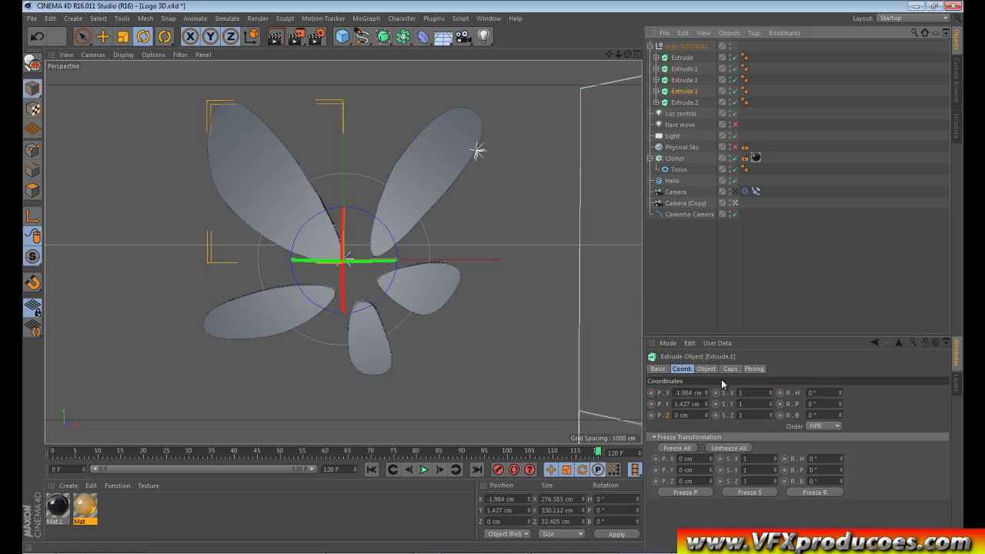
pyautogui.click(782, 397)
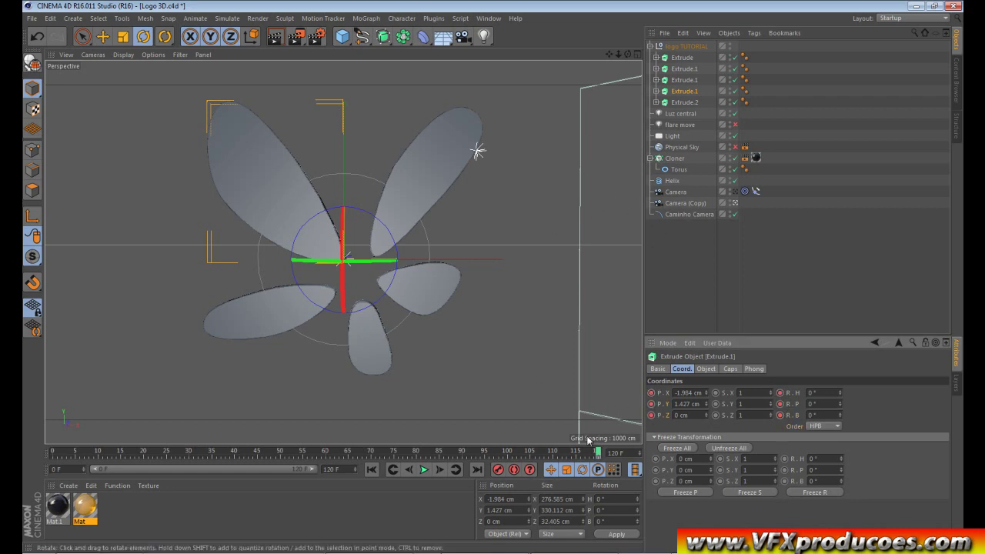
pyautogui.moveTo(597, 452); pyautogui.dragTo(52, 454)
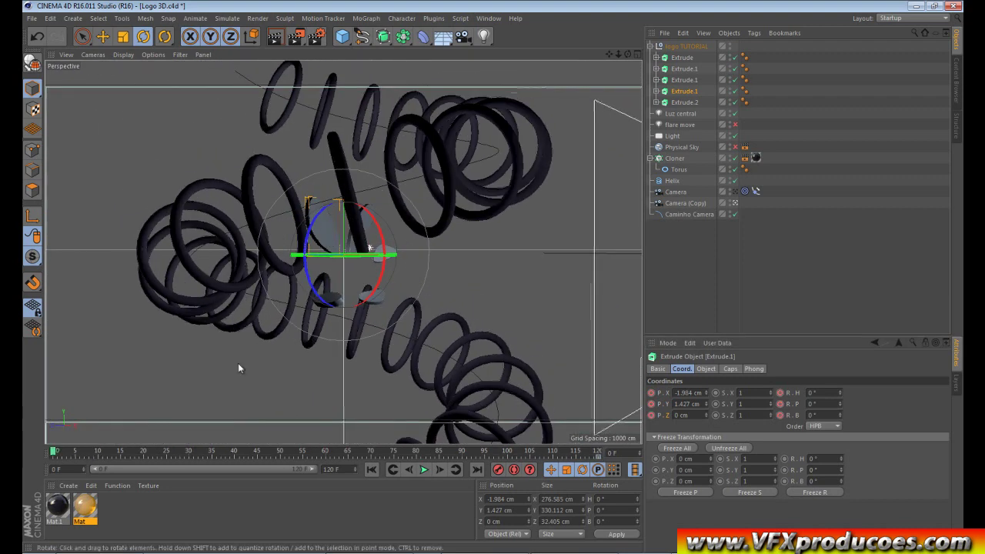
pyautogui.click(103, 36)
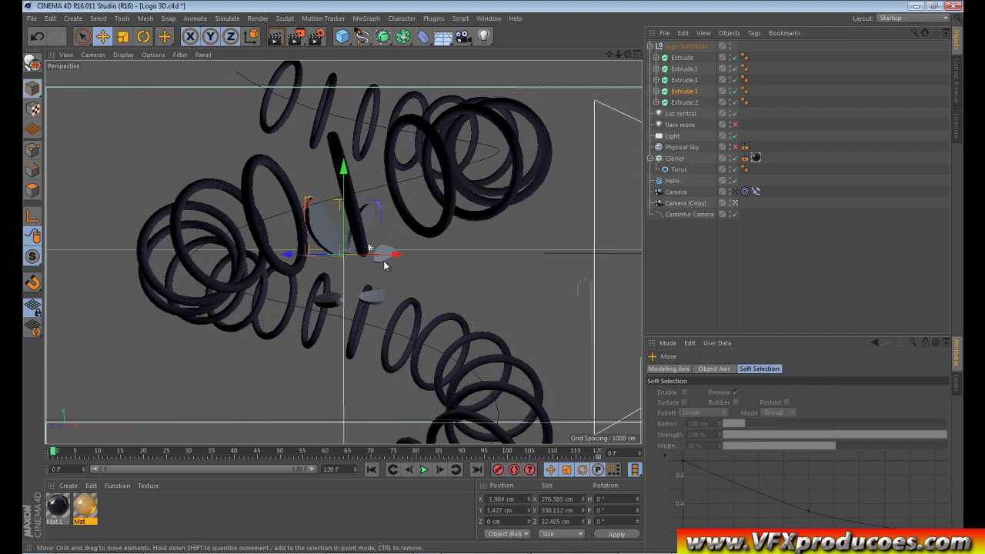
pyautogui.moveTo(393, 256); pyautogui.dragTo(292, 202)
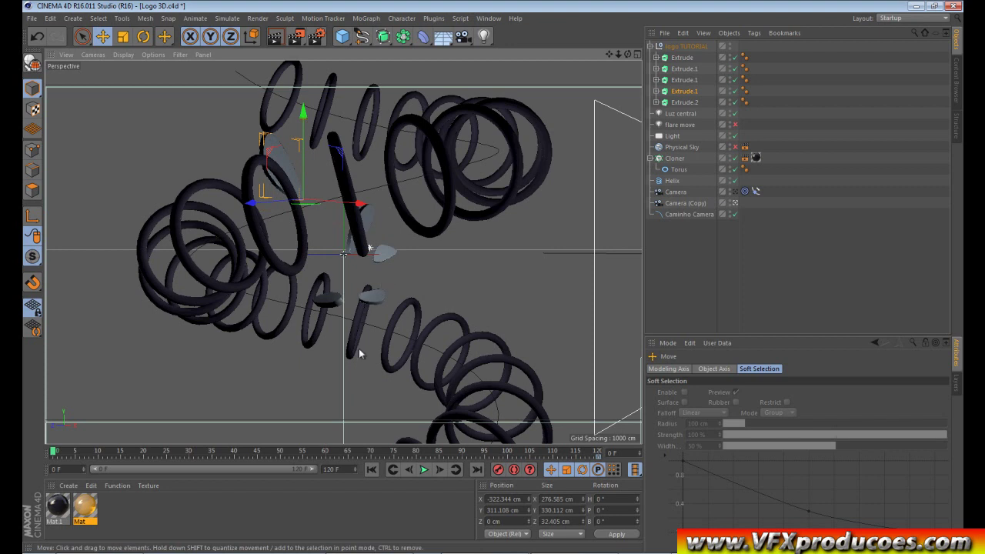
# Rotate the petal into a scrambled orientation and key its offset frame-0 position
pyautogui.click(143, 36)
pyautogui.moveTo(339, 173)
pyautogui.mouseDown()
pyautogui.moveTo(333, 283)
pyautogui.moveTo(352, 203)
pyautogui.moveTo(265, 197)
pyautogui.mouseUp()
pyautogui.moveTo(285, 232)
pyautogui.mouseDown()
pyautogui.moveTo(279, 203)
pyautogui.moveTo(284, 230)
pyautogui.moveTo(330, 234)
pyautogui.moveTo(347, 220)
pyautogui.moveTo(357, 179)
pyautogui.moveTo(355, 204)
pyautogui.mouseUp()
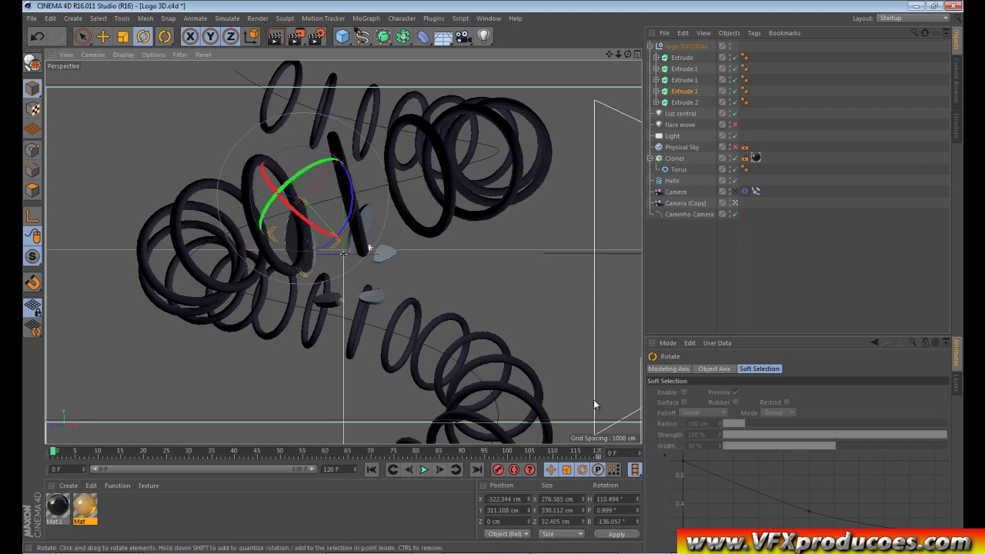
pyautogui.click(681, 92)
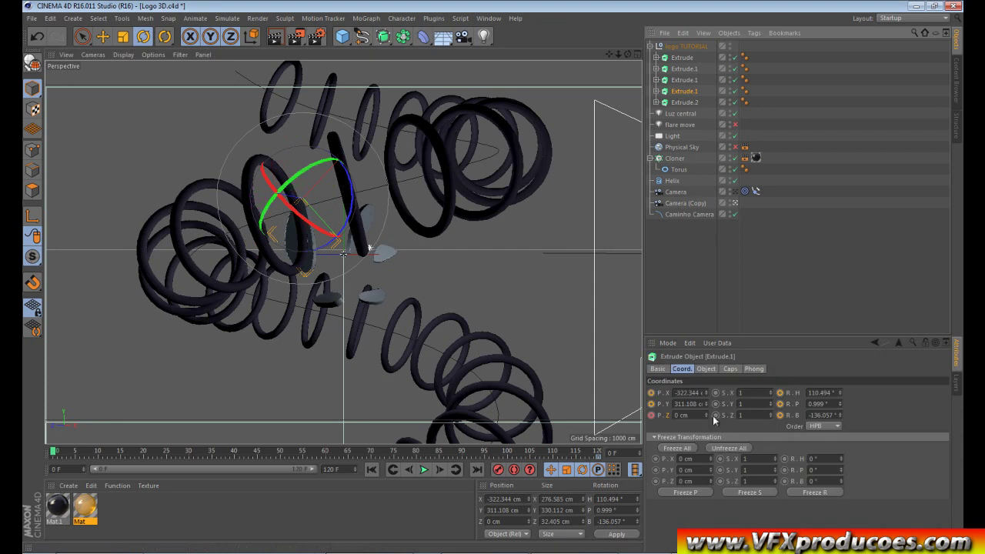
pyautogui.click(653, 403)
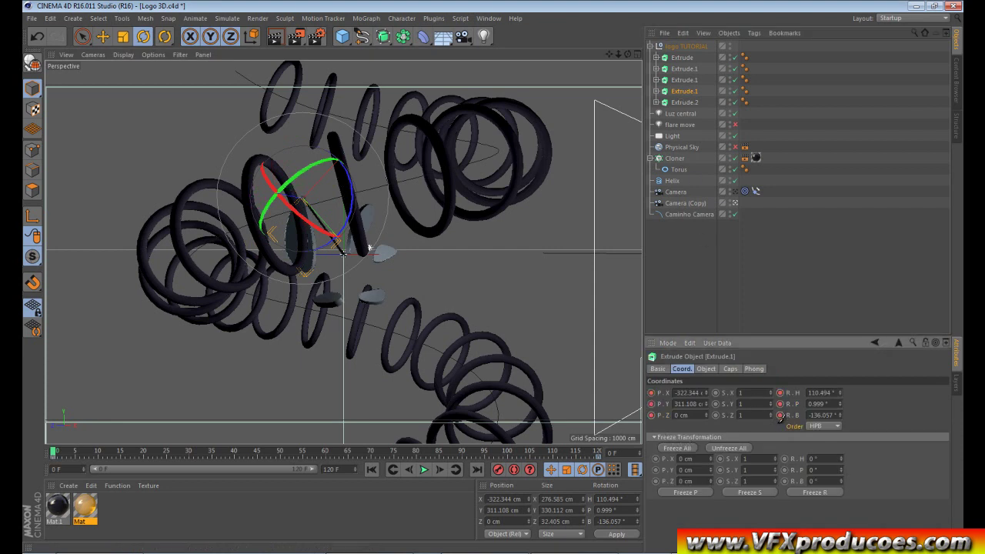
pyautogui.click(685, 103)
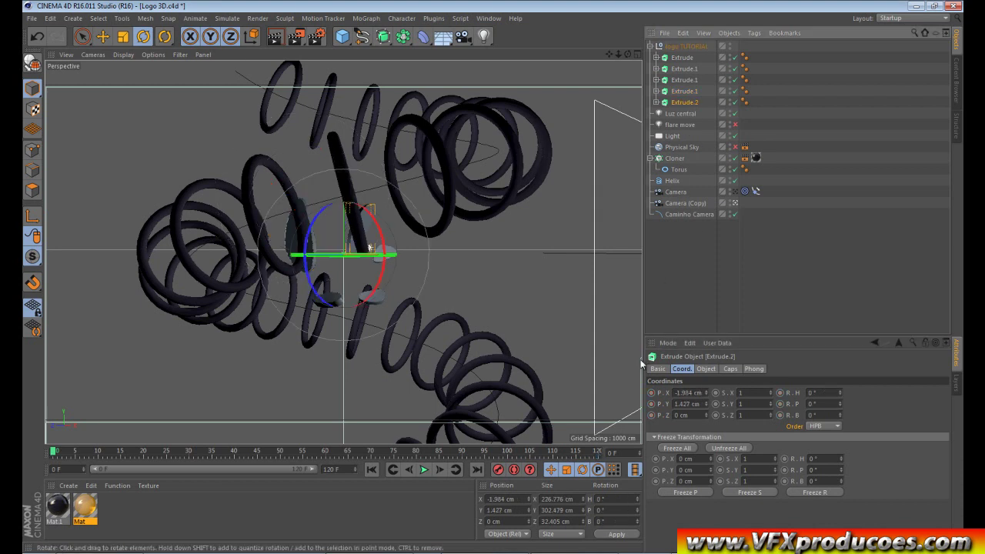
# Key Extrude.2's rotation at frame 120, then raise it to Y 329.748 cm at frame 0
pyautogui.click(599, 452)
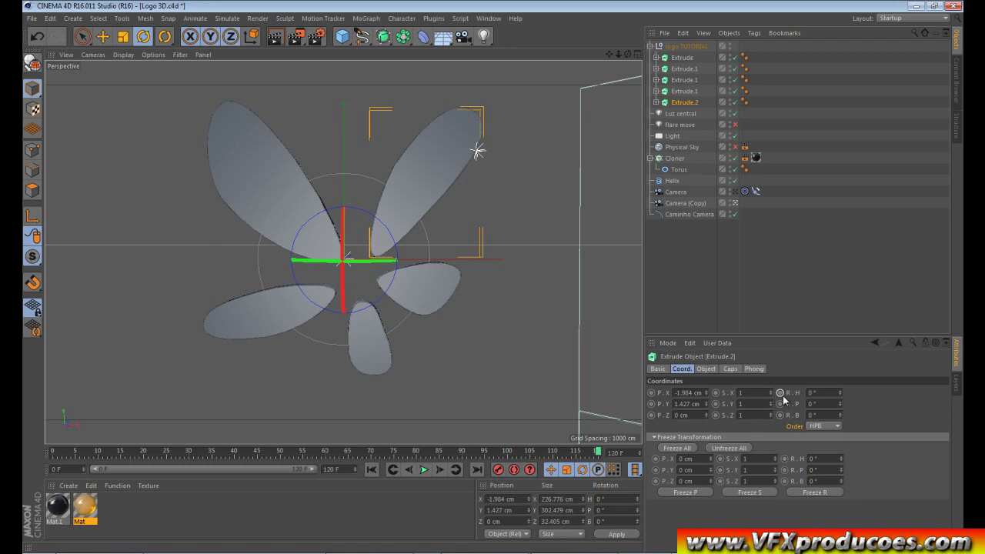
pyautogui.moveTo(784, 399); pyautogui.dragTo(784, 411)
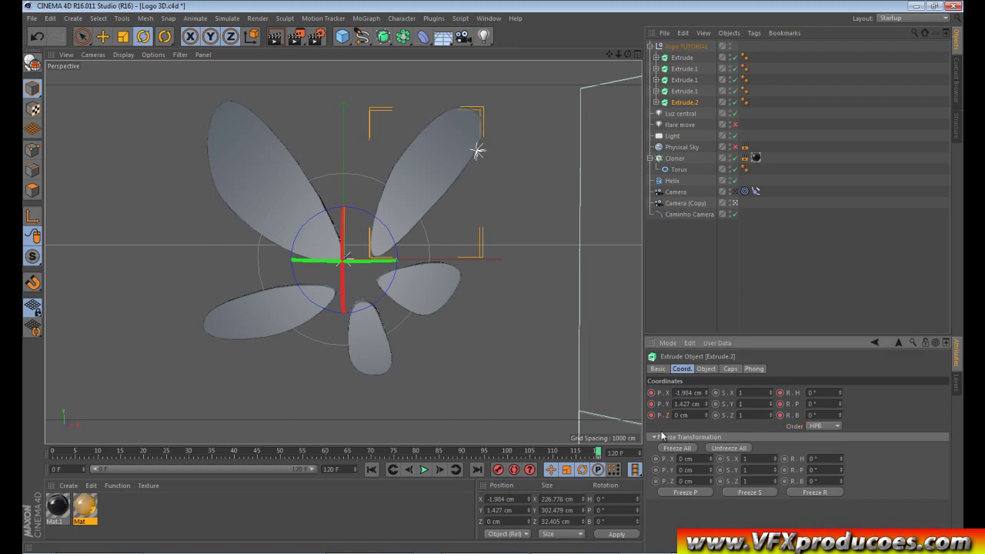
pyautogui.moveTo(606, 452); pyautogui.dragTo(54, 490)
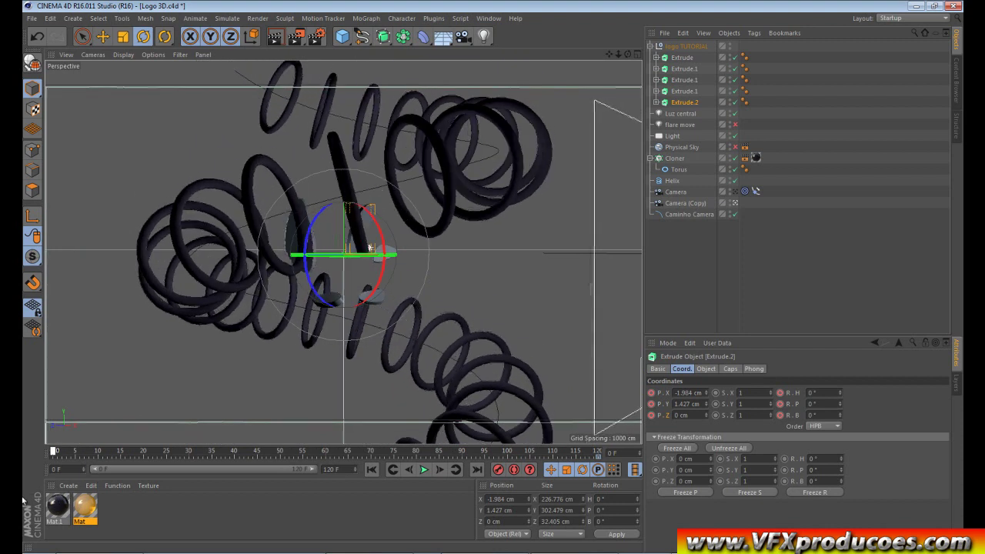
pyautogui.click(102, 36)
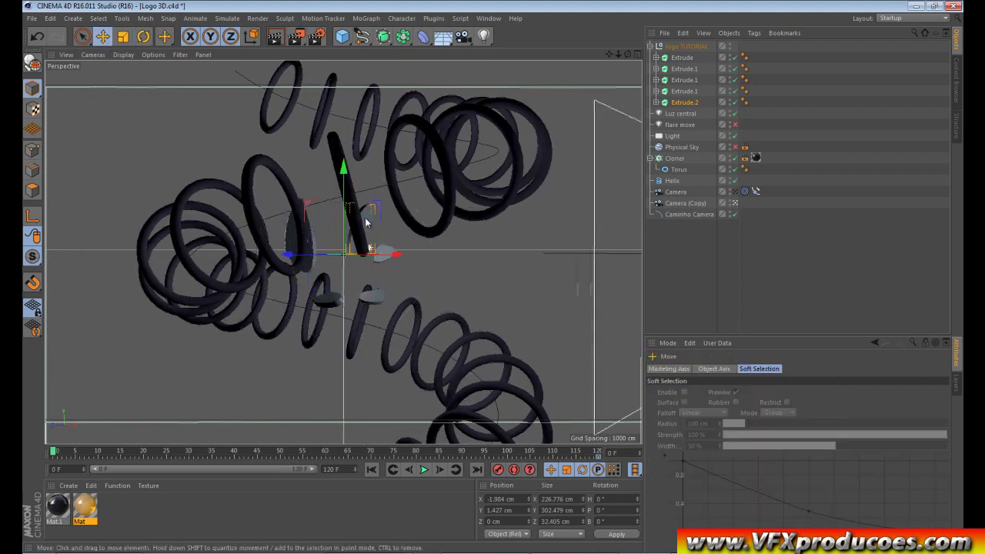
pyautogui.moveTo(344, 169); pyautogui.dragTo(343, 119)
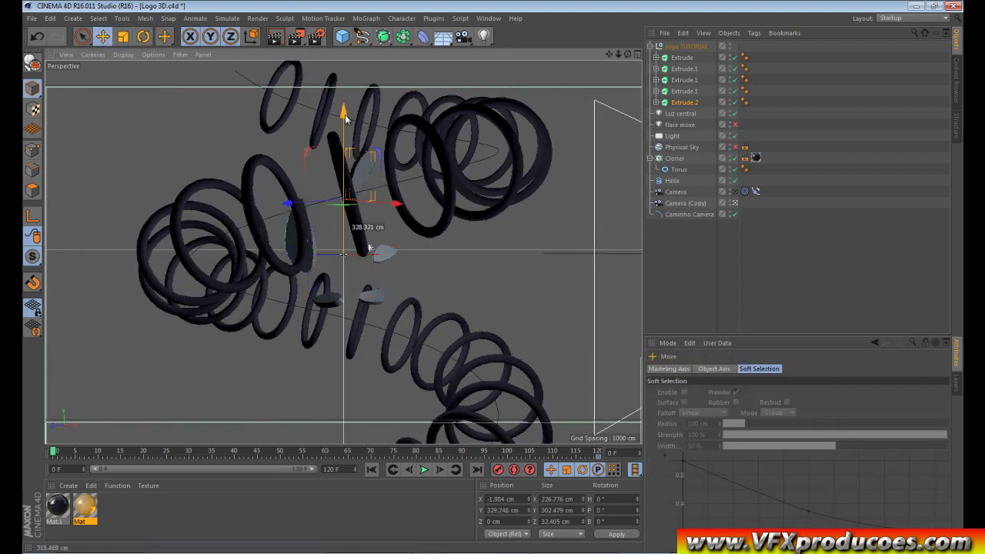
# Tilt and spin Extrude.2 into a scrambled starting orientation and check its coordinates
pyautogui.click(143, 36)
pyautogui.moveTo(381, 192); pyautogui.dragTo(448, 252)
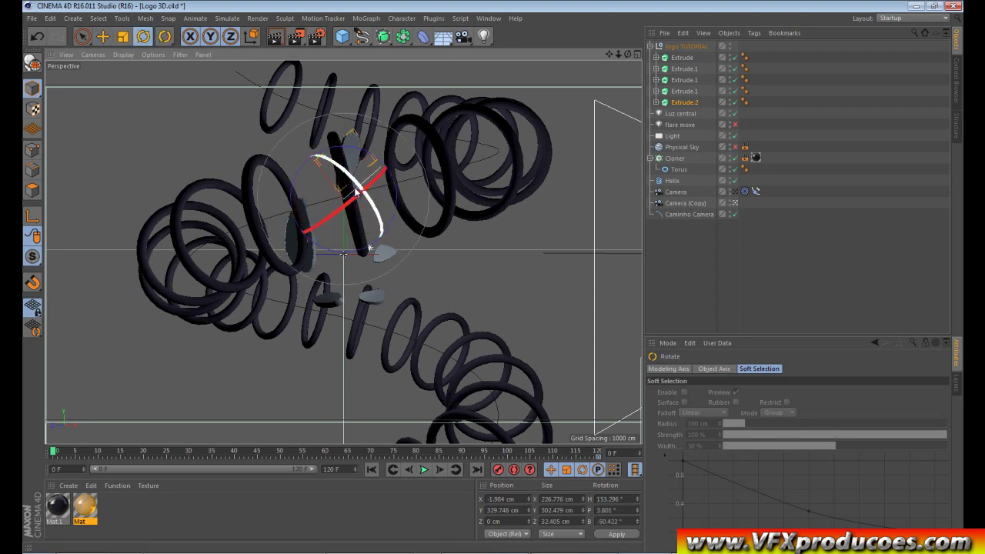
pyautogui.moveTo(361, 187)
pyautogui.mouseDown()
pyautogui.moveTo(424, 307)
pyautogui.moveTo(426, 397)
pyautogui.mouseUp()
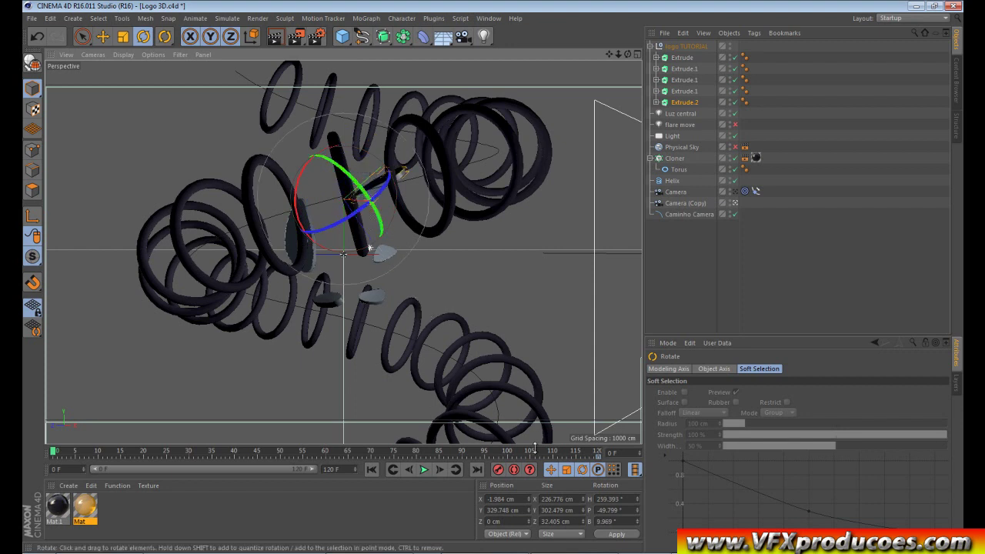
pyautogui.click(685, 105)
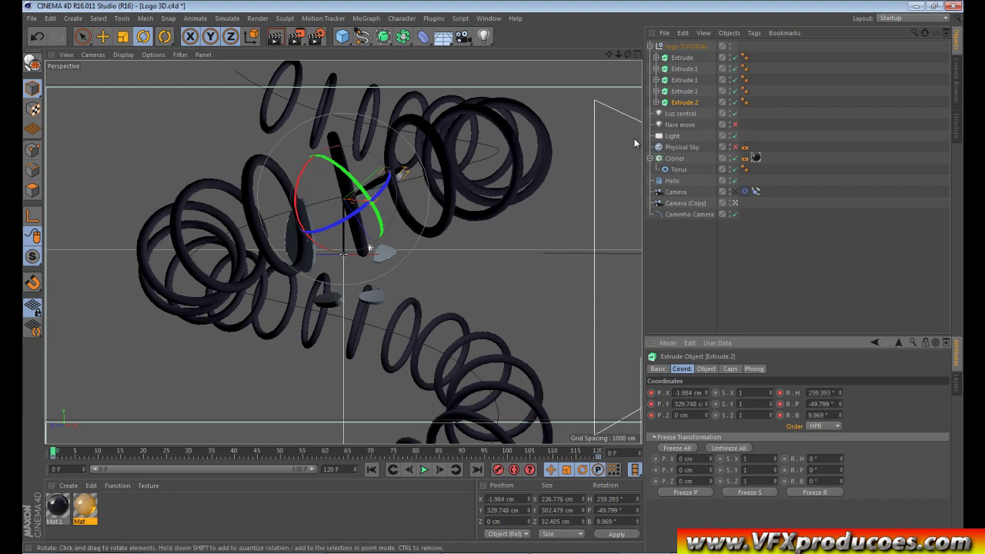
pyautogui.click(690, 48)
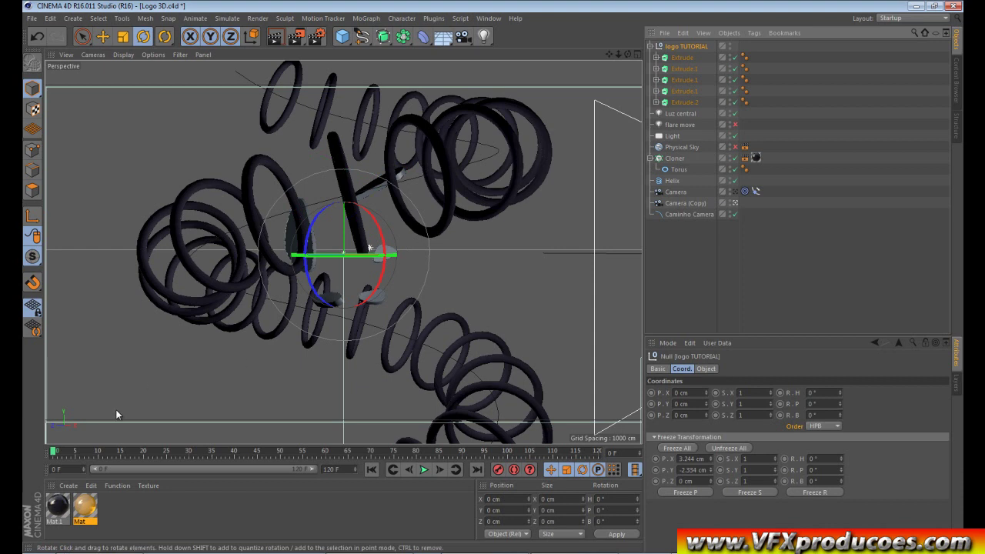
# Key the logo TUTORIAL null at 0° rotation for frame 120 and H -47.519°, B 87.97° for frame 0
pyautogui.moveTo(54, 452); pyautogui.dragTo(638, 455)
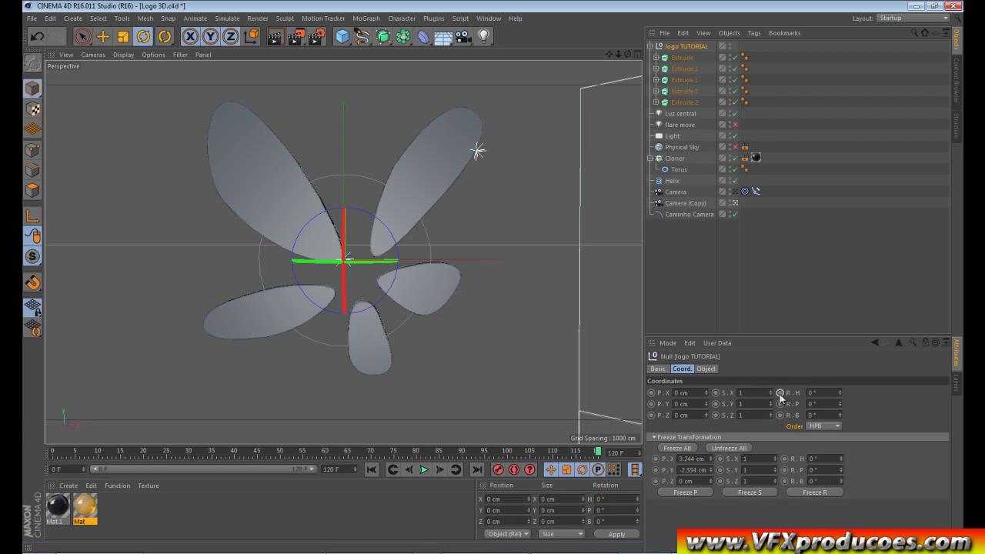
pyautogui.moveTo(781, 393); pyautogui.dragTo(785, 409)
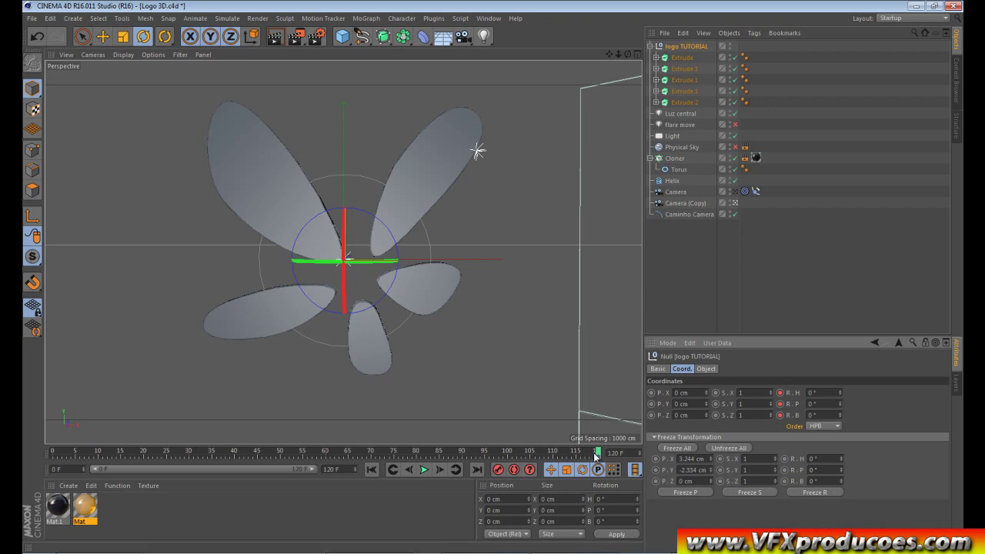
pyautogui.moveTo(597, 452); pyautogui.dragTo(24, 450)
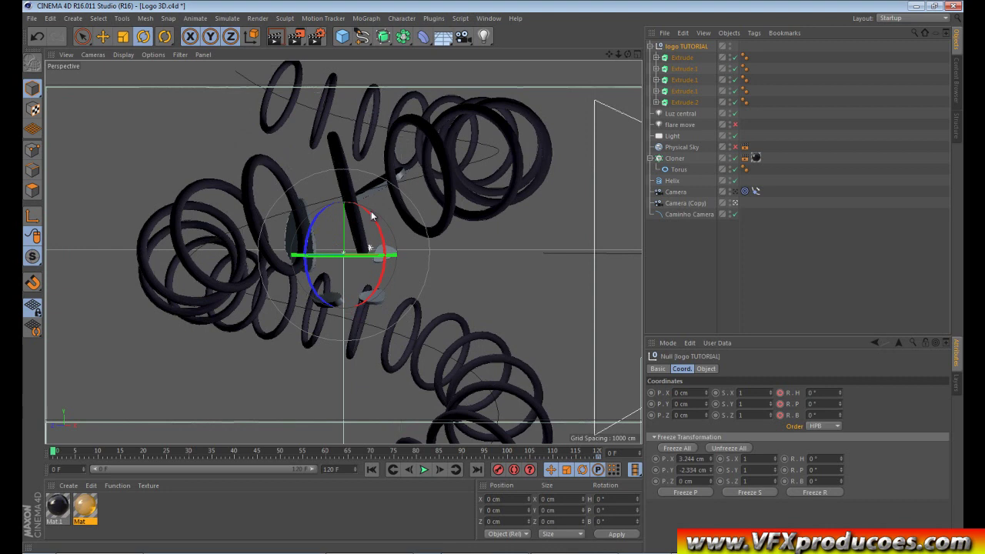
pyautogui.moveTo(379, 235)
pyautogui.mouseDown()
pyautogui.moveTo(377, 296)
pyautogui.moveTo(357, 271)
pyautogui.moveTo(343, 168)
pyautogui.moveTo(346, 184)
pyautogui.mouseUp()
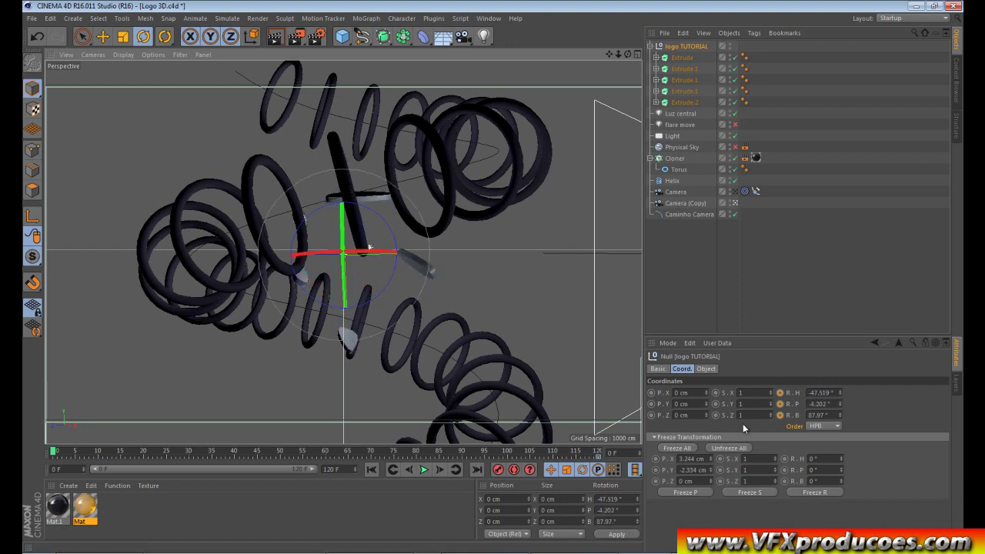
pyautogui.moveTo(780, 392); pyautogui.dragTo(781, 415)
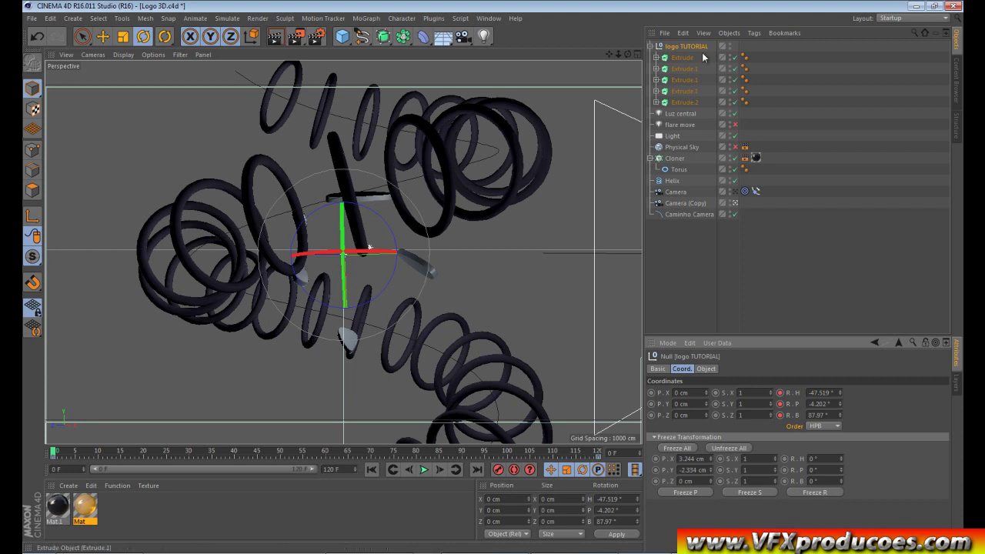
pyautogui.click(442, 311)
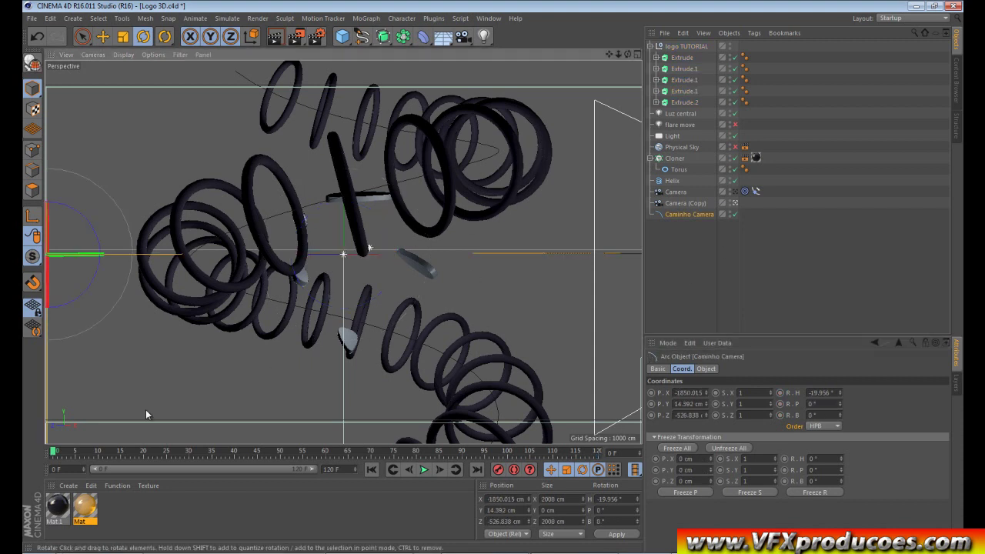
pyautogui.moveTo(51, 456)
pyautogui.mouseDown()
pyautogui.moveTo(637, 450)
pyautogui.moveTo(276, 486)
pyautogui.moveTo(167, 517)
pyautogui.moveTo(438, 502)
pyautogui.moveTo(600, 461)
pyautogui.mouseUp()
# Check the logo assembly around frames 105–120, then maximize the Front view
pyautogui.click(559, 436)
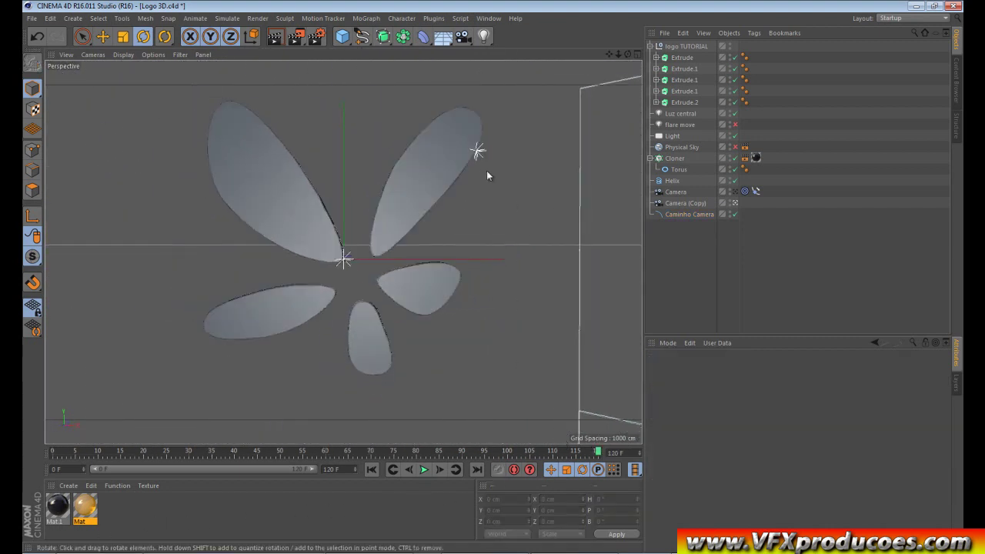
pyautogui.moveTo(599, 452); pyautogui.dragTo(530, 452)
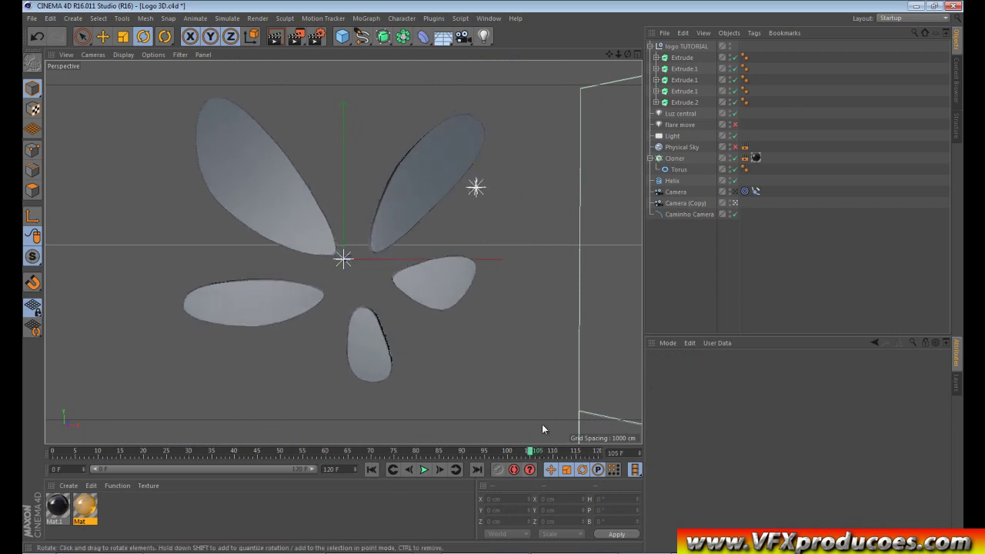
pyautogui.moveTo(530, 452)
pyautogui.mouseDown()
pyautogui.moveTo(585, 454)
pyautogui.moveTo(529, 452)
pyautogui.mouseUp()
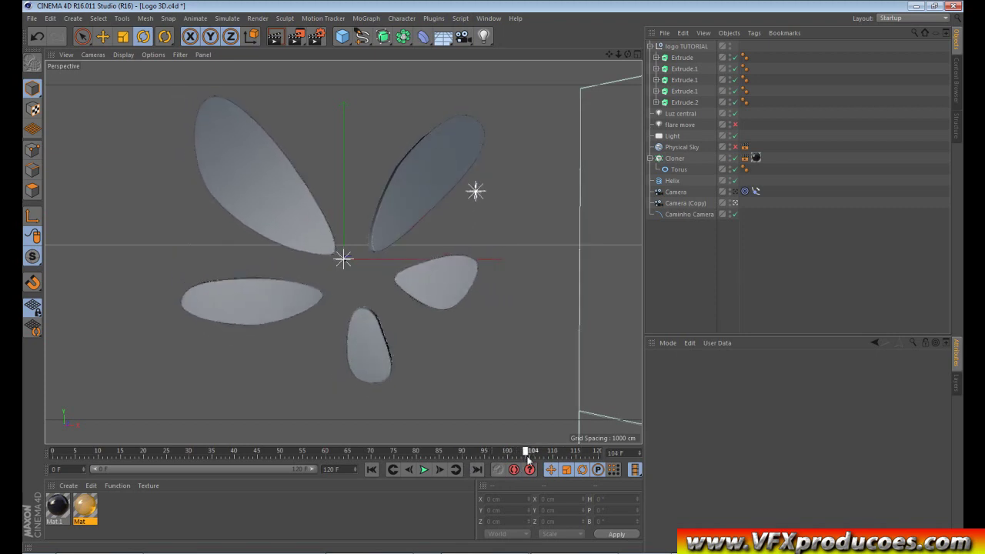
pyautogui.click(637, 54)
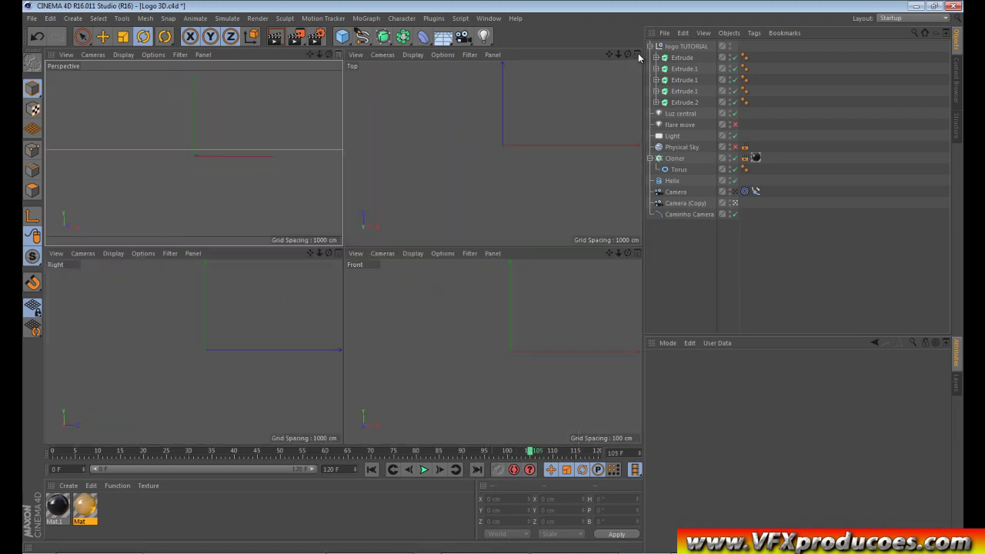
pyautogui.click(638, 254)
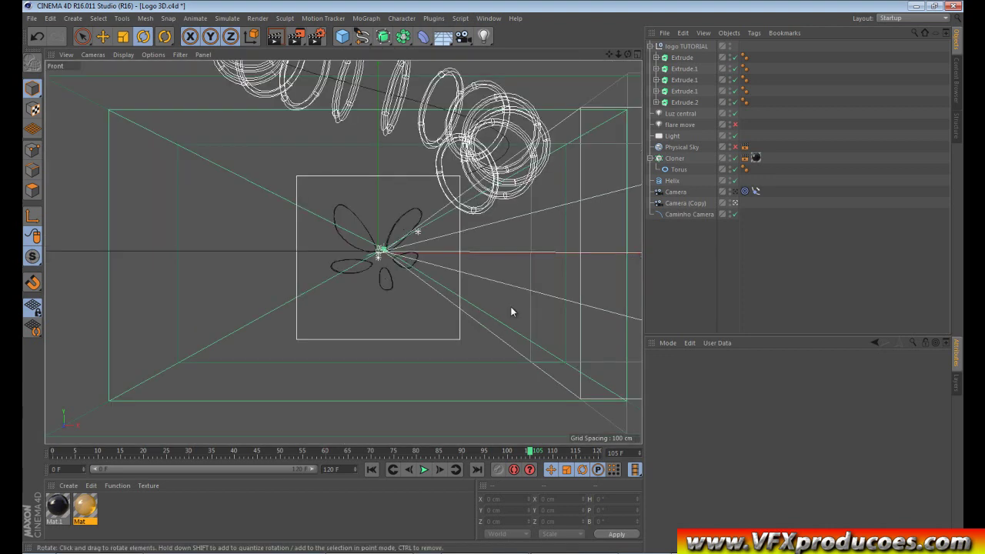
# Zoom the Front view, scrub to frame 114, then show the Perspective view alone
pyautogui.scroll(3, 511, 304)
pyautogui.scroll(1, 516, 298)
pyautogui.scroll(-1, 515, 298)
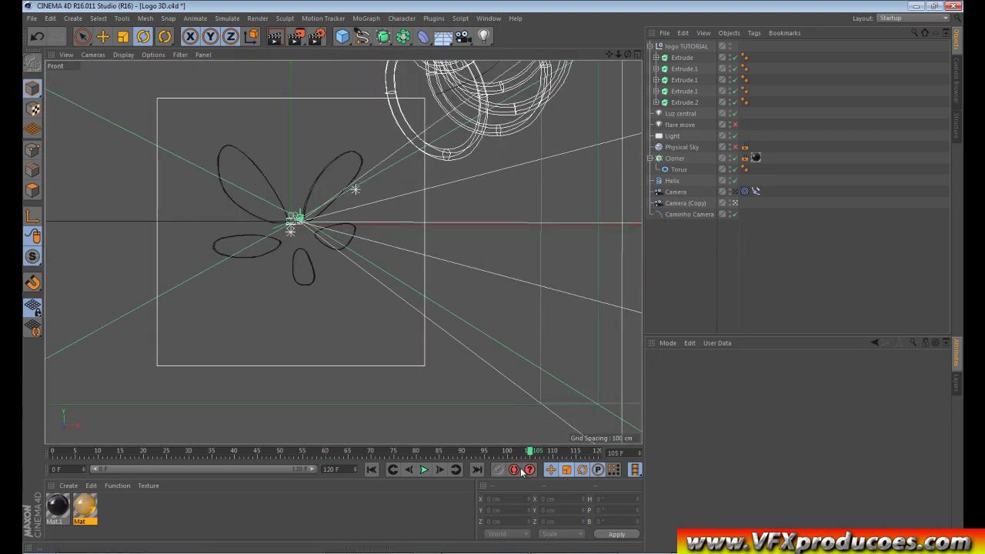
pyautogui.moveTo(528, 454)
pyautogui.mouseDown()
pyautogui.moveTo(568, 452)
pyautogui.moveTo(473, 452)
pyautogui.moveTo(592, 459)
pyautogui.moveTo(461, 454)
pyautogui.moveTo(599, 454)
pyautogui.mouseUp()
pyautogui.middleClick(313, 87)
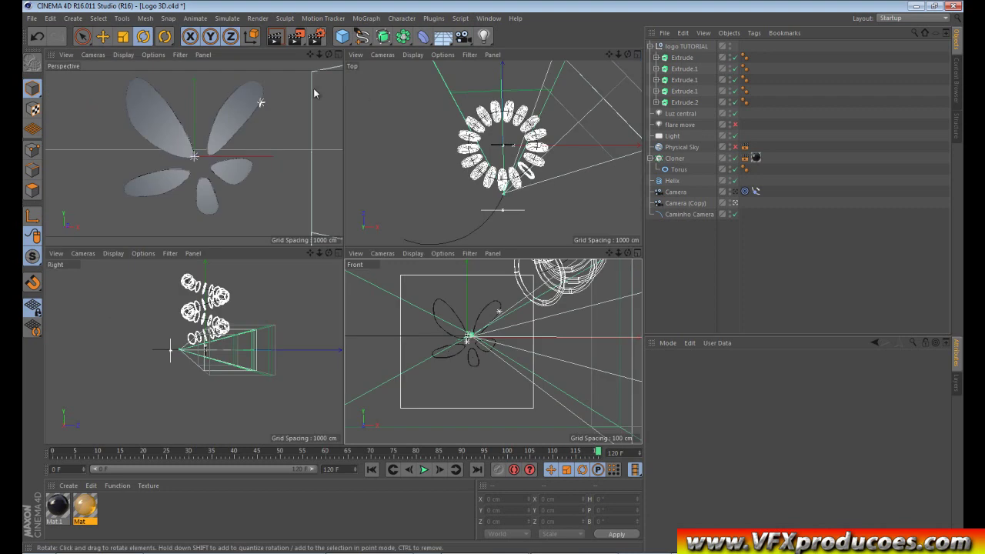
pyautogui.click(338, 56)
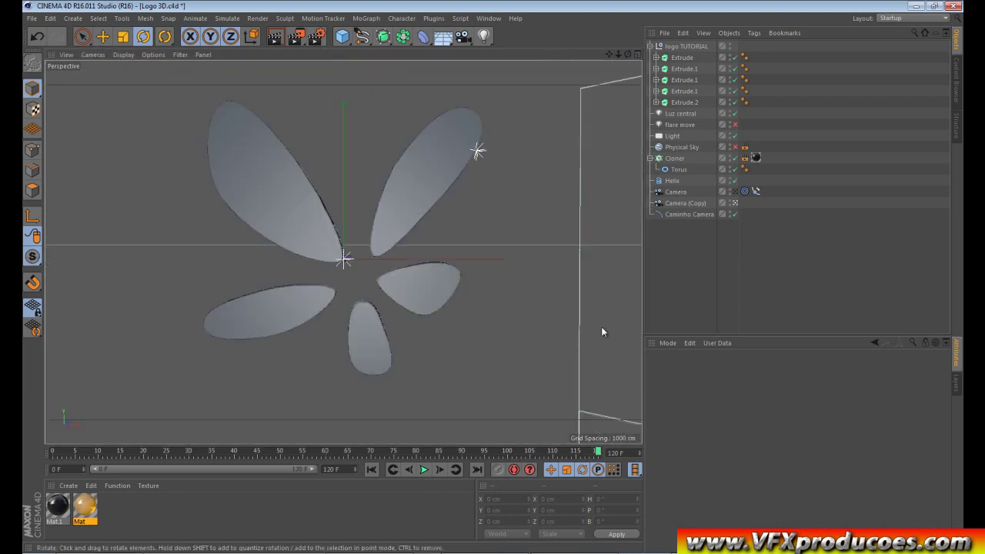
# Select the 'flare move' light and drag its end path key to straighten the path toward the petal base
pyautogui.click(679, 125)
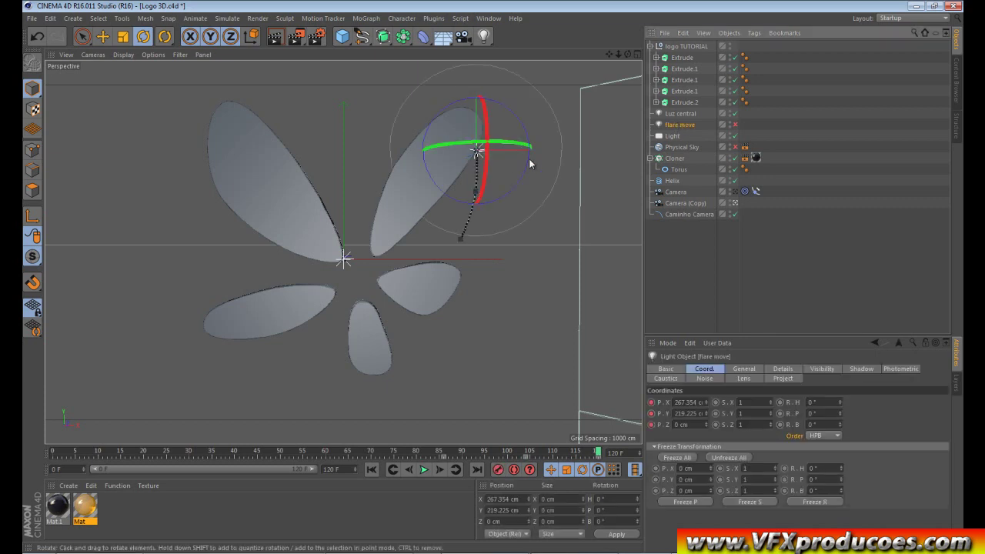
pyautogui.click(102, 36)
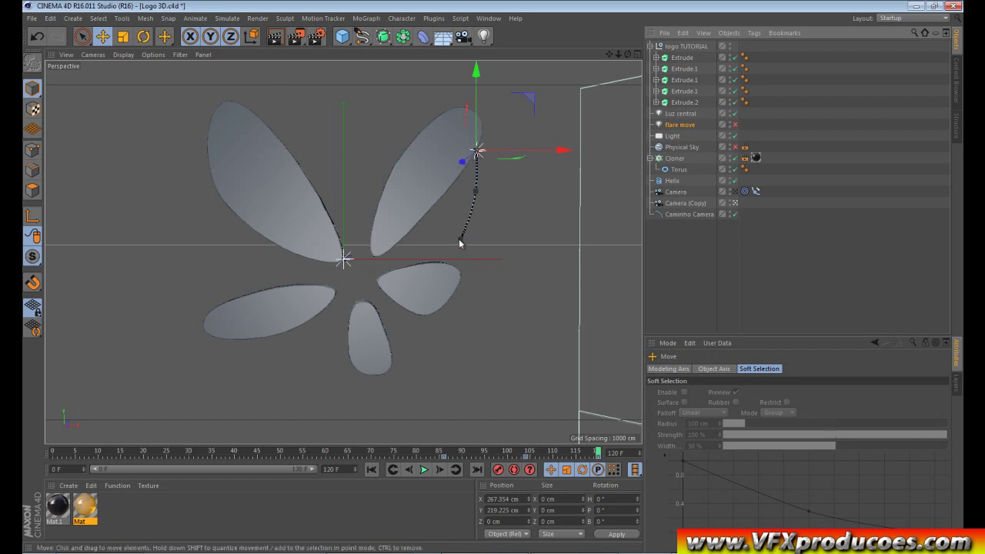
pyautogui.moveTo(459, 244); pyautogui.dragTo(414, 245)
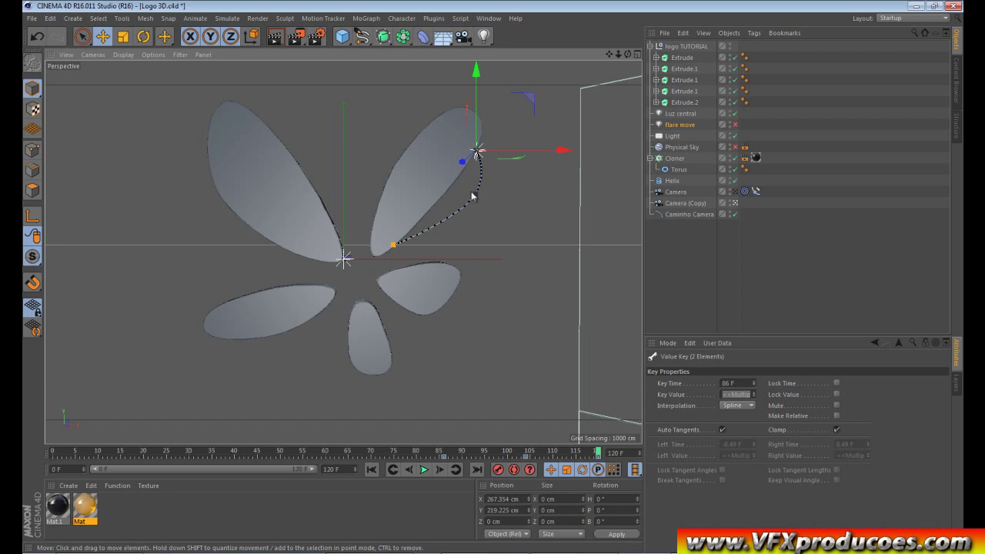
pyautogui.moveTo(472, 158); pyautogui.dragTo(445, 179)
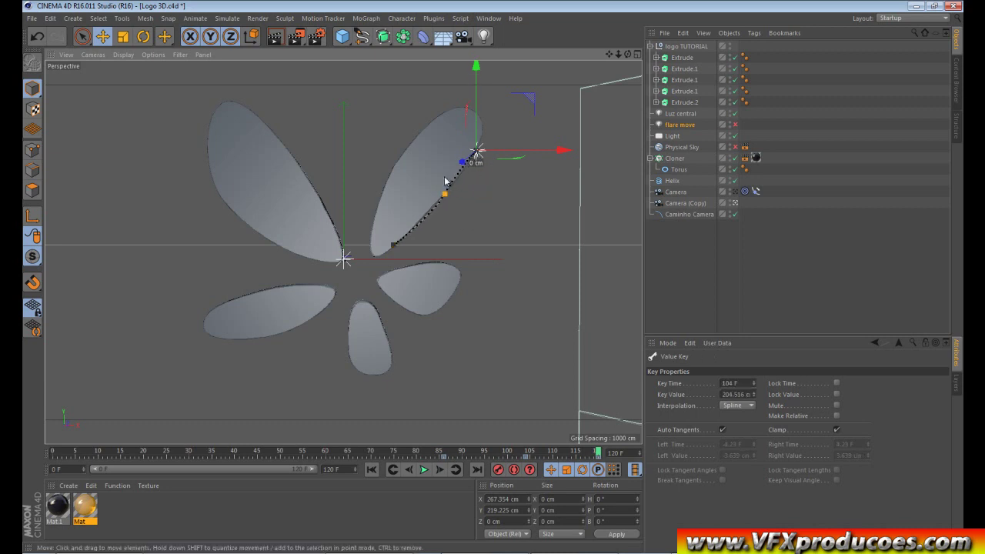
pyautogui.moveTo(594, 451)
pyautogui.mouseDown()
pyautogui.moveTo(473, 462)
pyautogui.moveTo(462, 451)
pyautogui.mouseUp()
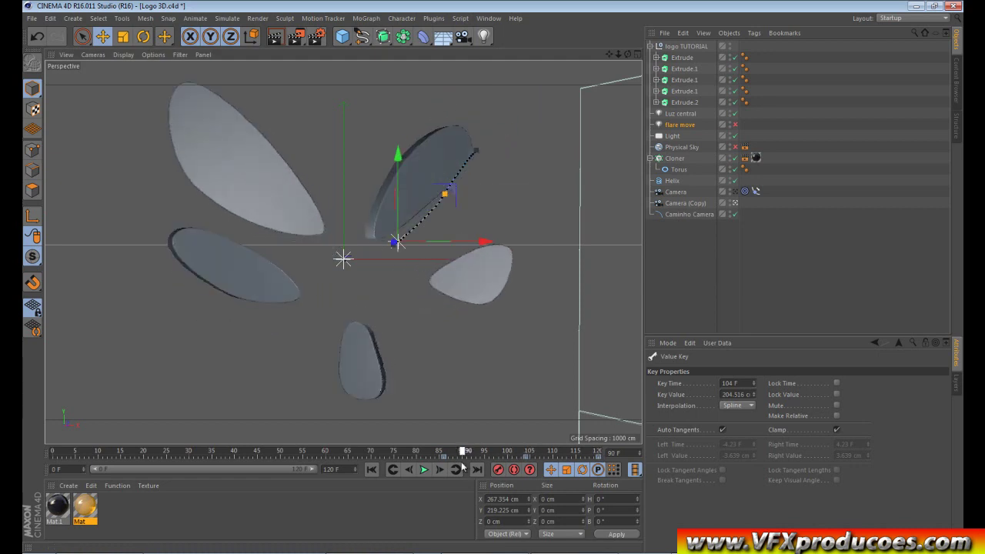
# Refine the path's end key while checking frames 94, 98 and 88 so it runs along the upper-right petal
pyautogui.click(393, 243)
pyautogui.moveTo(463, 453); pyautogui.dragTo(478, 453)
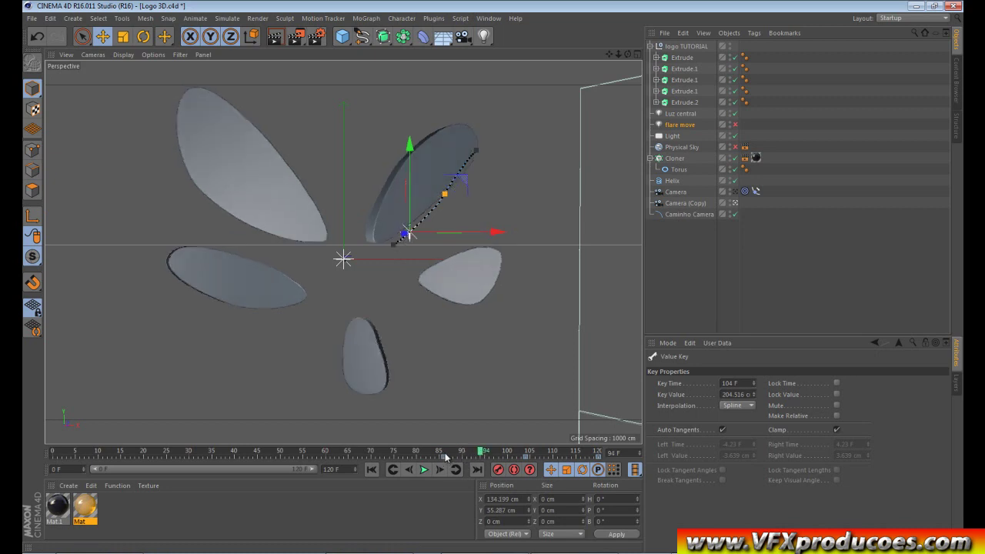
pyautogui.moveTo(392, 247); pyautogui.dragTo(389, 242)
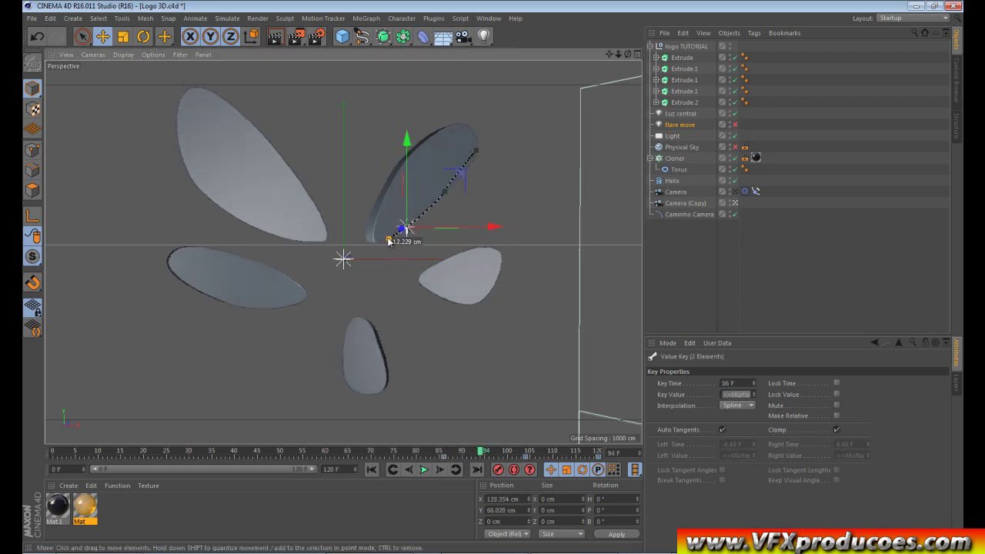
pyautogui.moveTo(481, 452)
pyautogui.mouseDown()
pyautogui.moveTo(446, 452)
pyautogui.moveTo(583, 453)
pyautogui.moveTo(602, 436)
pyautogui.moveTo(449, 482)
pyautogui.moveTo(585, 467)
pyautogui.moveTo(516, 469)
pyautogui.moveTo(453, 521)
pyautogui.moveTo(508, 485)
pyautogui.mouseUp()
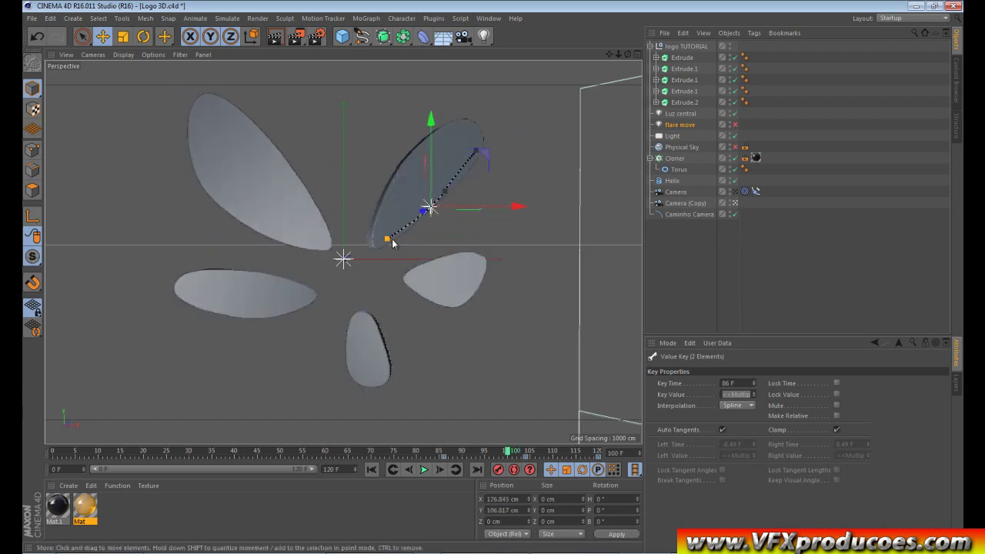
pyautogui.moveTo(388, 242); pyautogui.dragTo(385, 240)
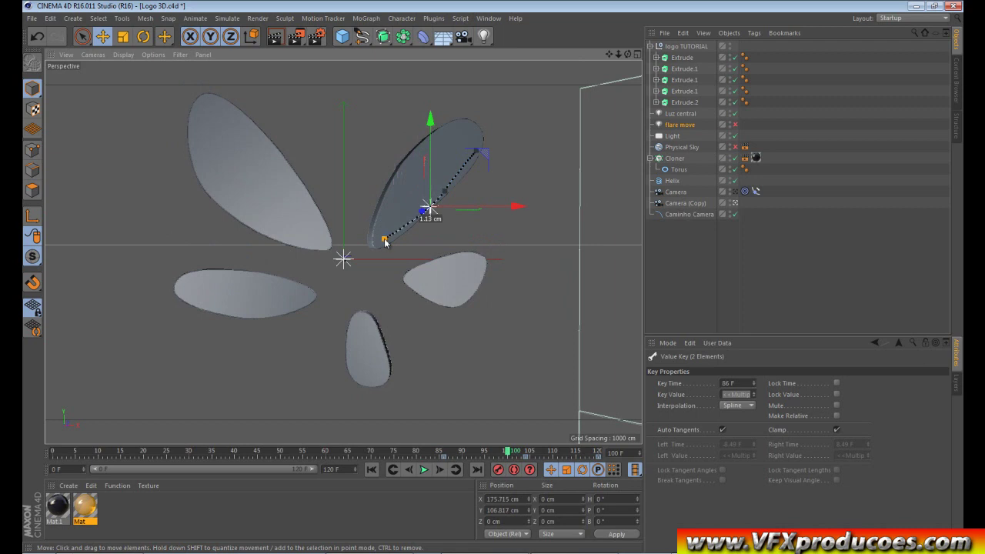
pyautogui.moveTo(510, 456)
pyautogui.mouseDown()
pyautogui.moveTo(454, 456)
pyautogui.moveTo(534, 454)
pyautogui.moveTo(608, 429)
pyautogui.mouseUp()
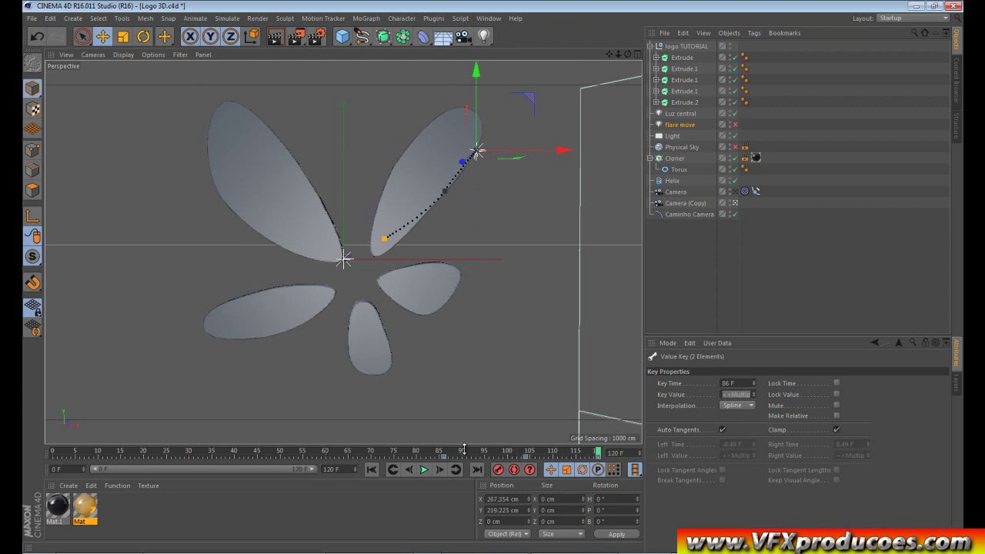
# Save the project and bring up the Render Settings window
pyautogui.click(33, 19)
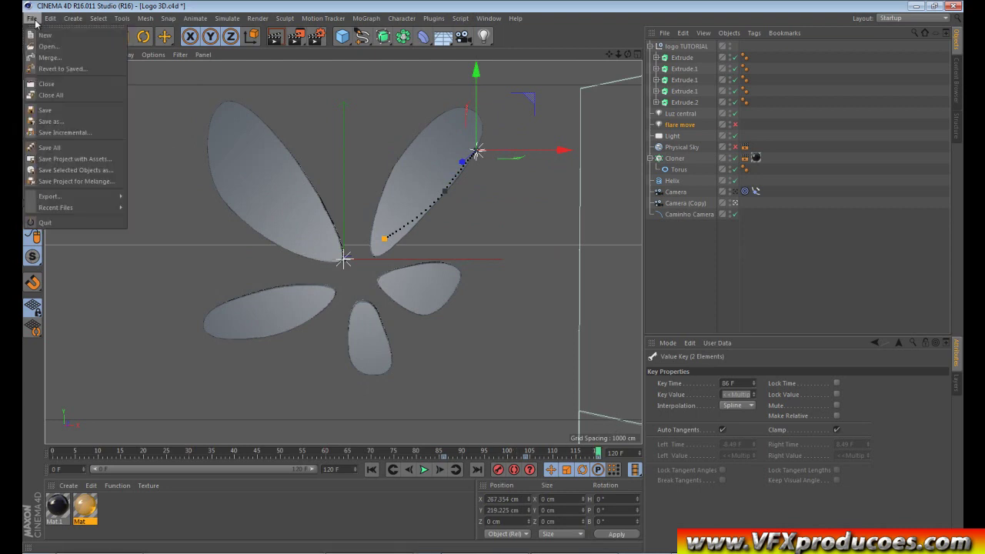
pyautogui.click(57, 115)
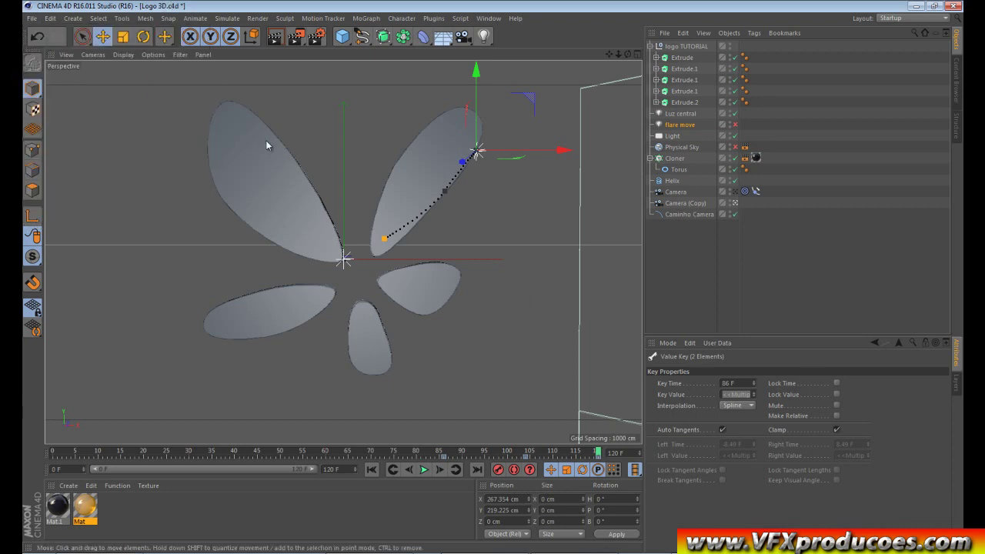
pyautogui.click(320, 39)
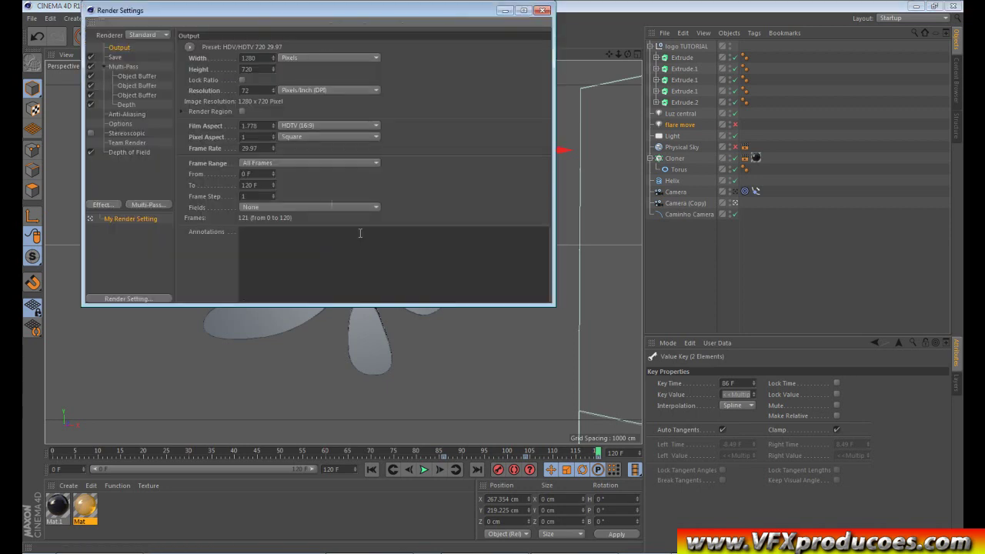
pyautogui.moveTo(291, 12); pyautogui.dragTo(341, 168)
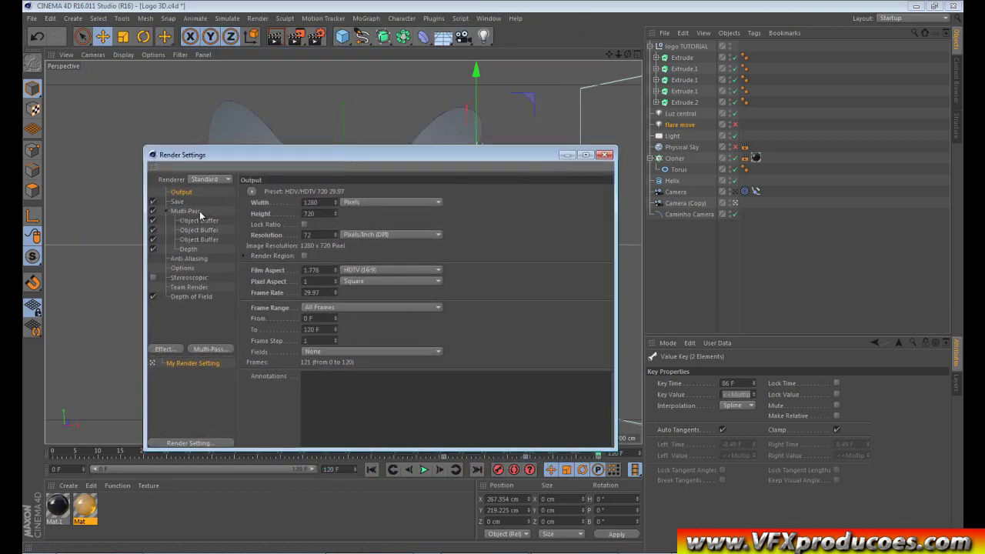
# Review the Multi-Pass Object Buffer entries, confirming the third uses Group ID 3
pyautogui.click(202, 222)
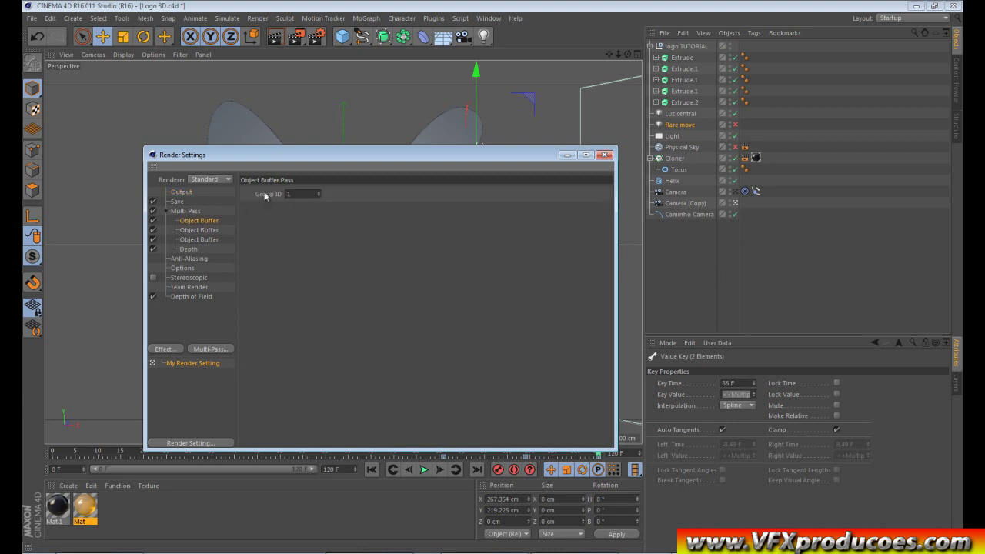
pyautogui.click(201, 239)
pyautogui.moveTo(280, 147)
pyautogui.mouseDown()
pyautogui.moveTo(280, 220)
pyautogui.moveTo(280, 149)
pyautogui.moveTo(336, 317)
pyautogui.moveTo(292, 106)
pyautogui.mouseUp()
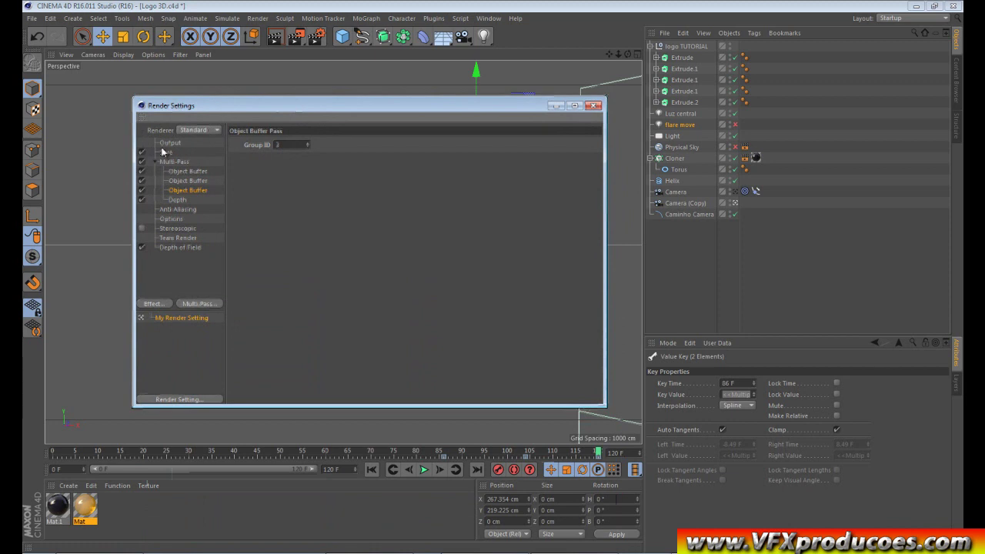
# On the Save page, confirm regular images save to the render folder, cancelling the file browser
pyautogui.click(171, 156)
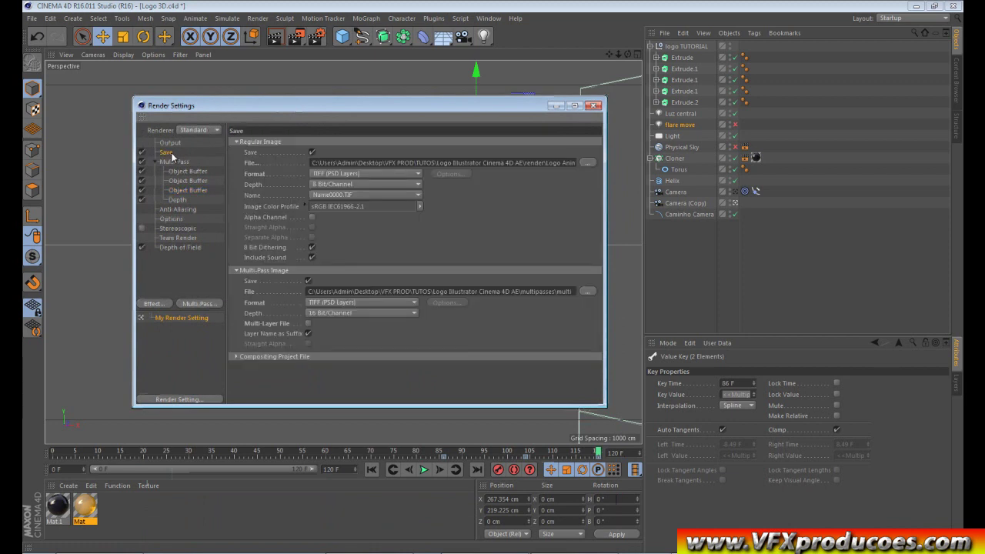
pyautogui.click(172, 156)
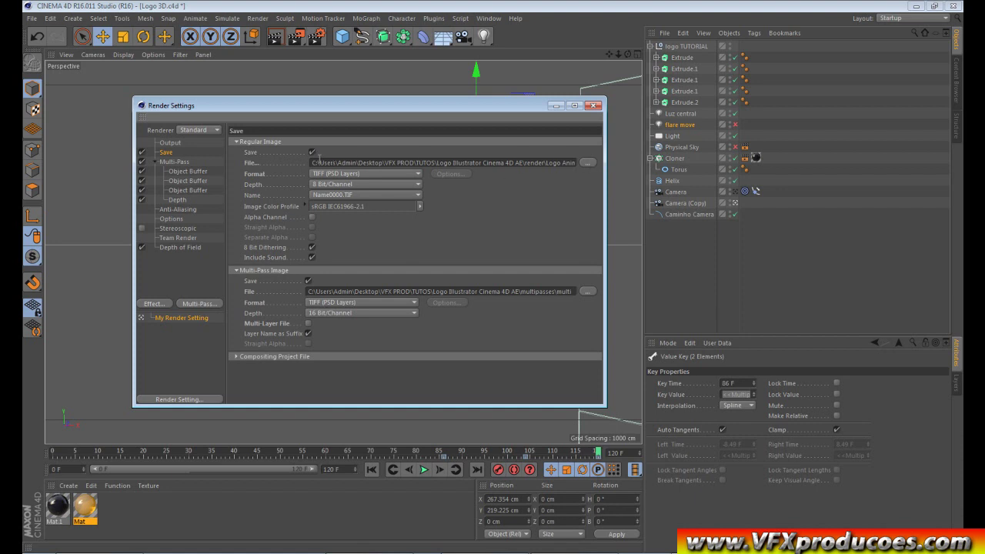
pyautogui.moveTo(311, 162); pyautogui.dragTo(575, 163)
pyautogui.click(589, 164)
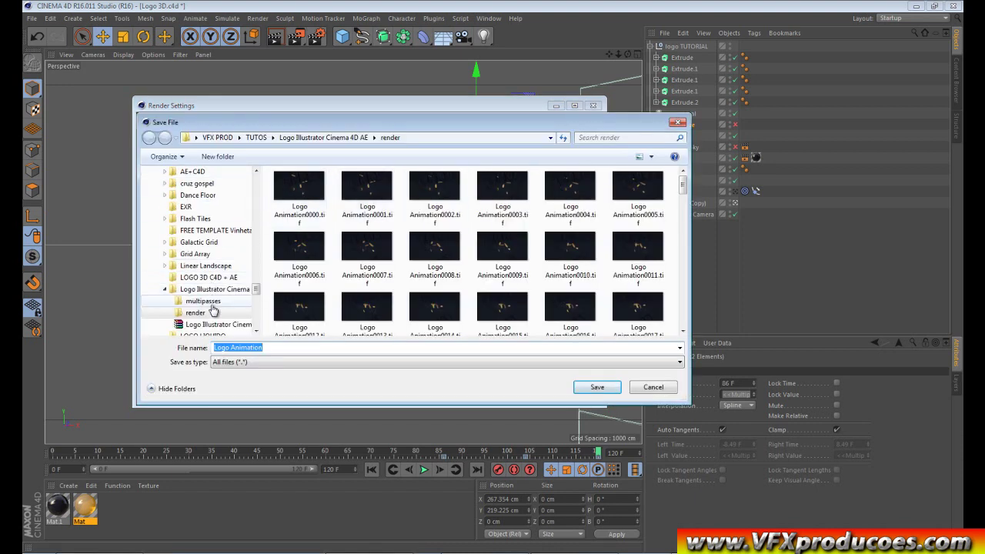
pyautogui.click(197, 312)
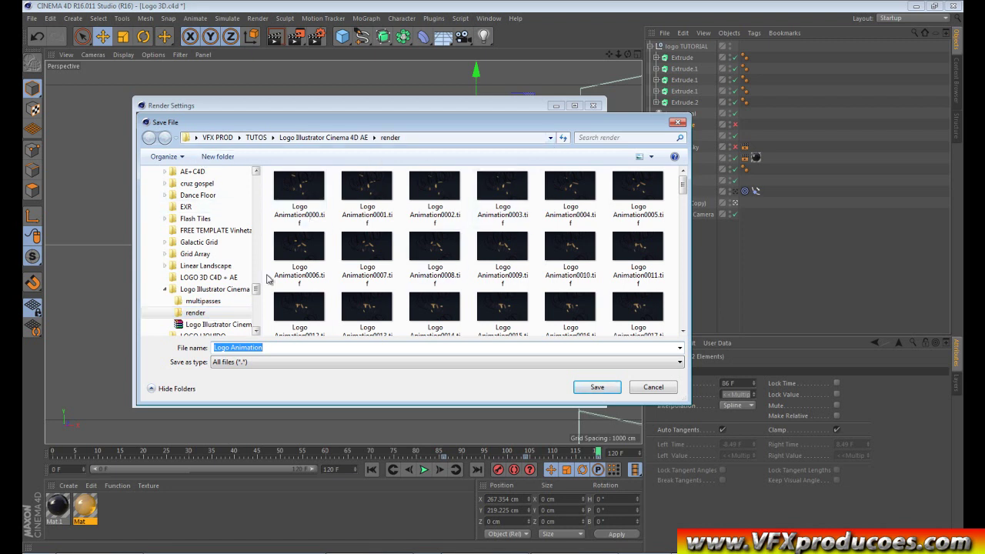
pyautogui.click(667, 389)
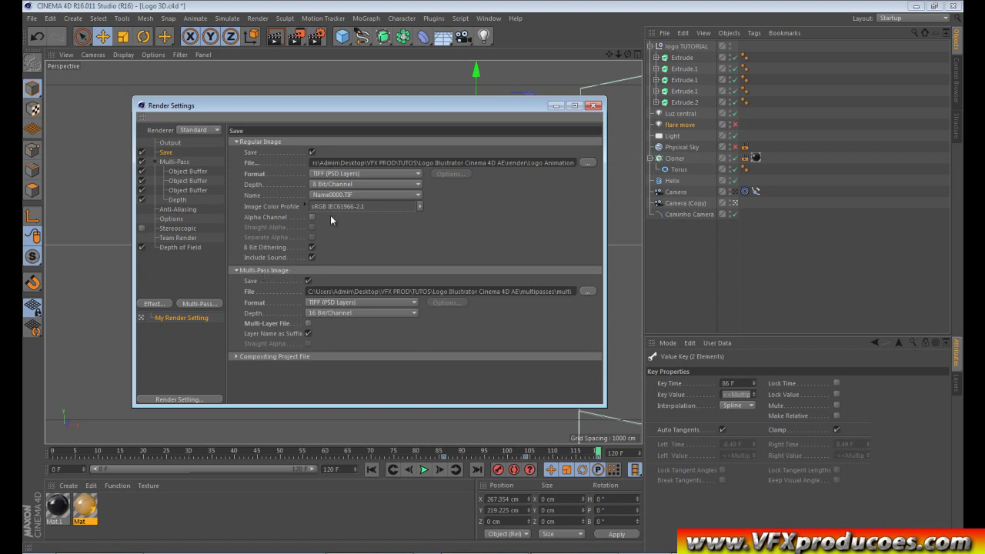
# Check the multi-pass path, review Output at 1280×720, frames 0–120, and close Render Settings
pyautogui.moveTo(308, 291); pyautogui.dragTo(573, 291)
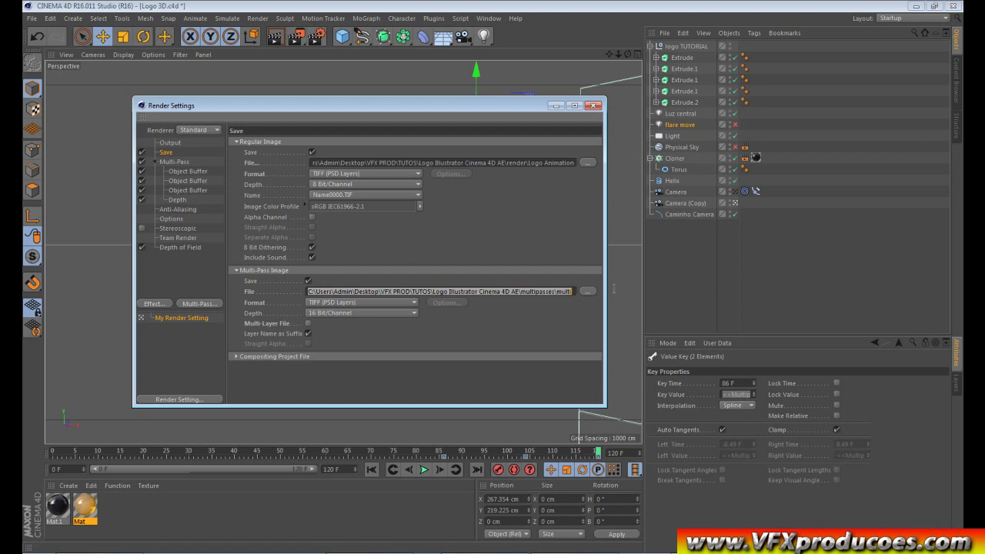
pyautogui.moveTo(317, 163); pyautogui.dragTo(574, 164)
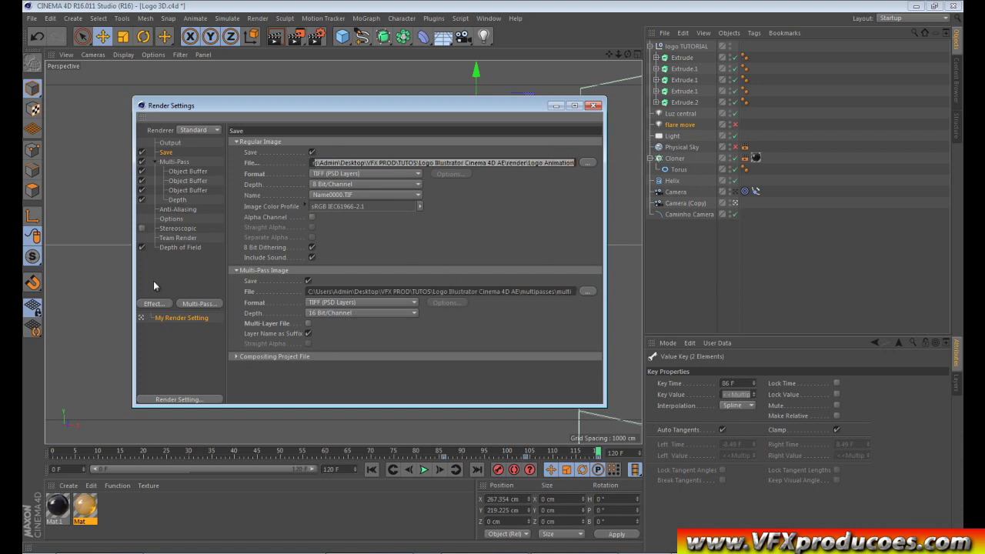
pyautogui.click(171, 143)
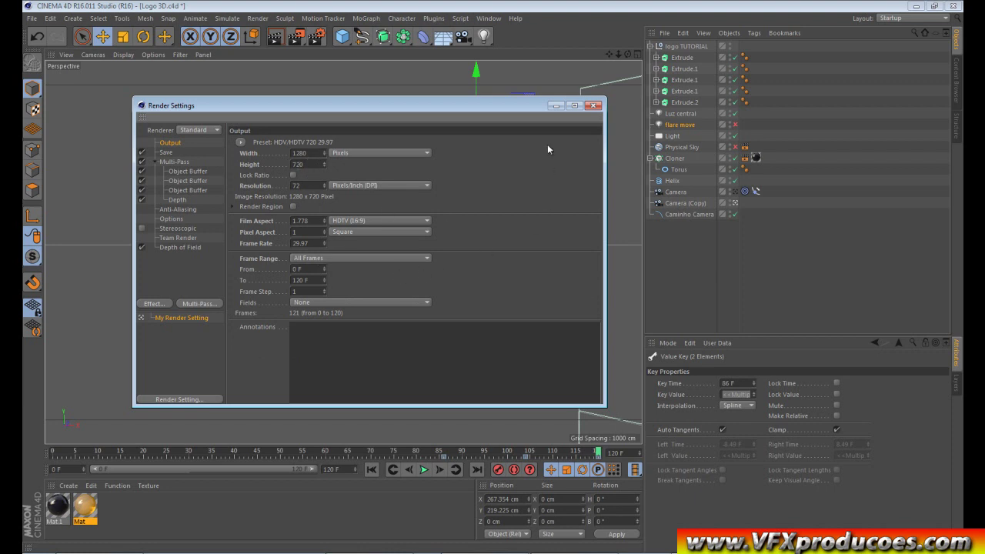
pyautogui.click(593, 106)
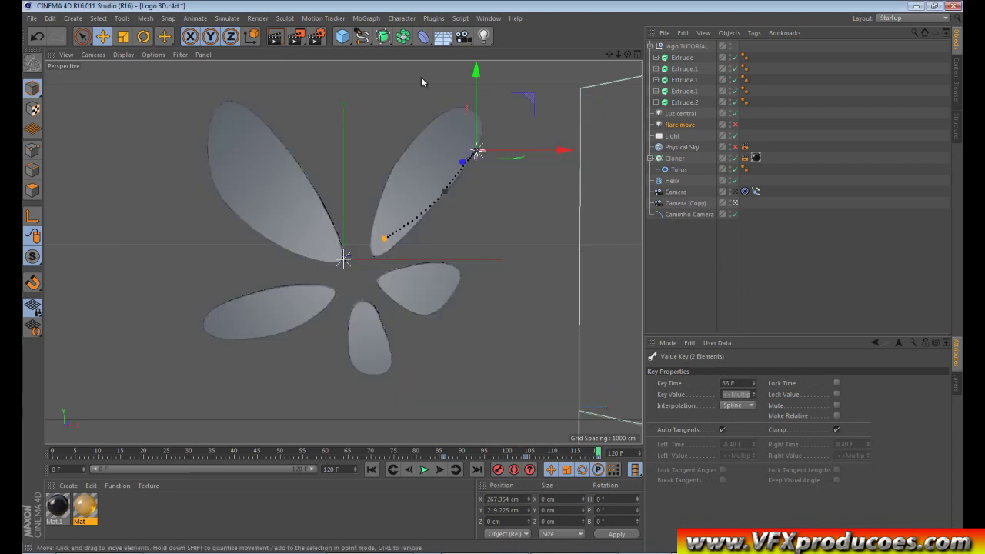